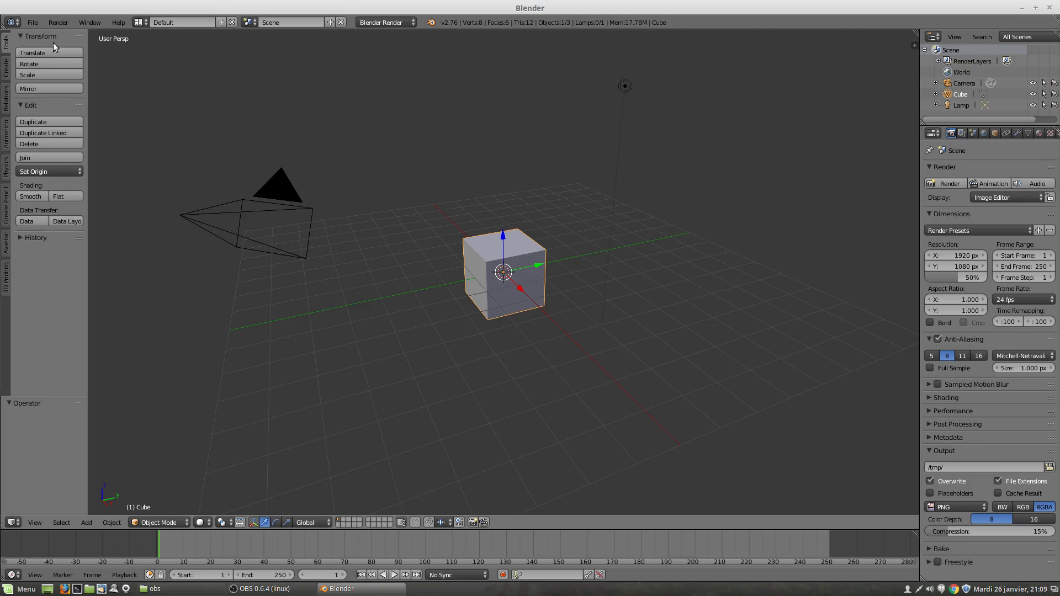
Step: Open the recent file assiette.blend
left_click(33, 24)
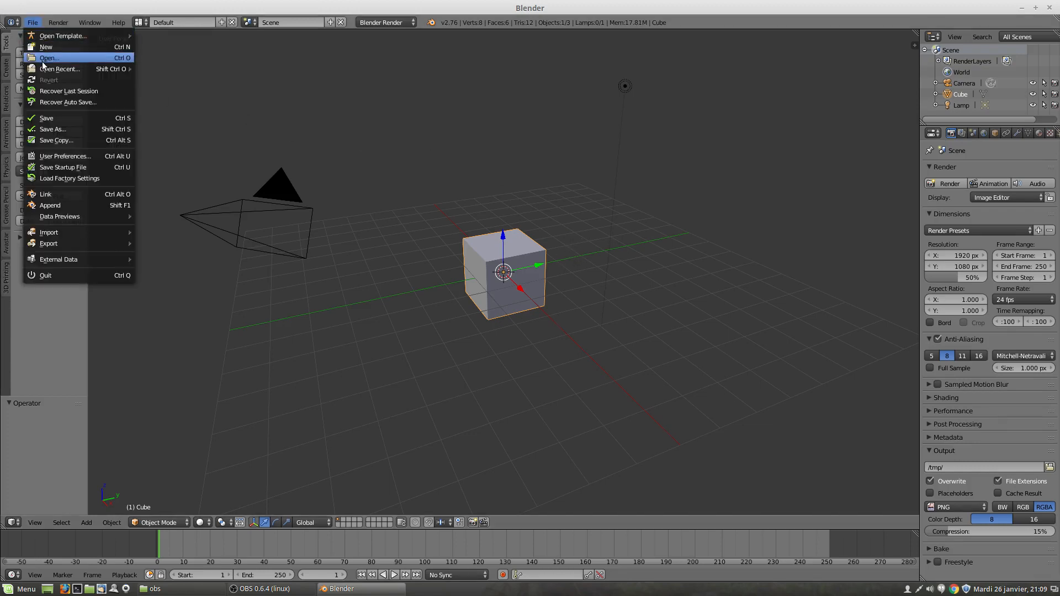
mouse_move(47, 70)
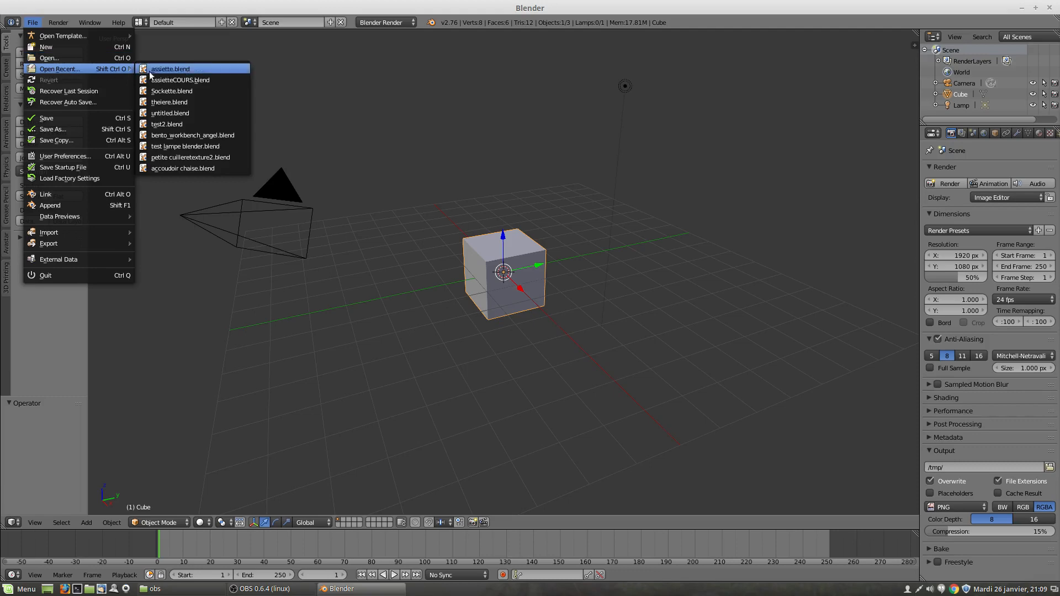
left_click(180, 71)
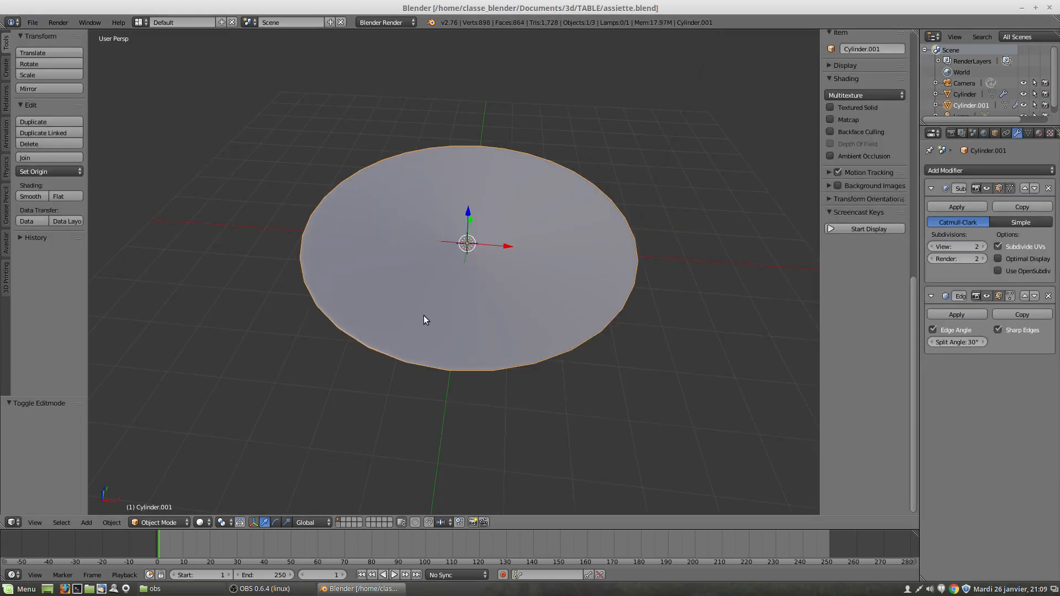
Step: Mark the edge loop around the plate's outer rim as a seam and start the screencast keys display
middle_click_drag(531, 326, 455, 297)
key("Tab")
scroll(455, 297, "up", 3)
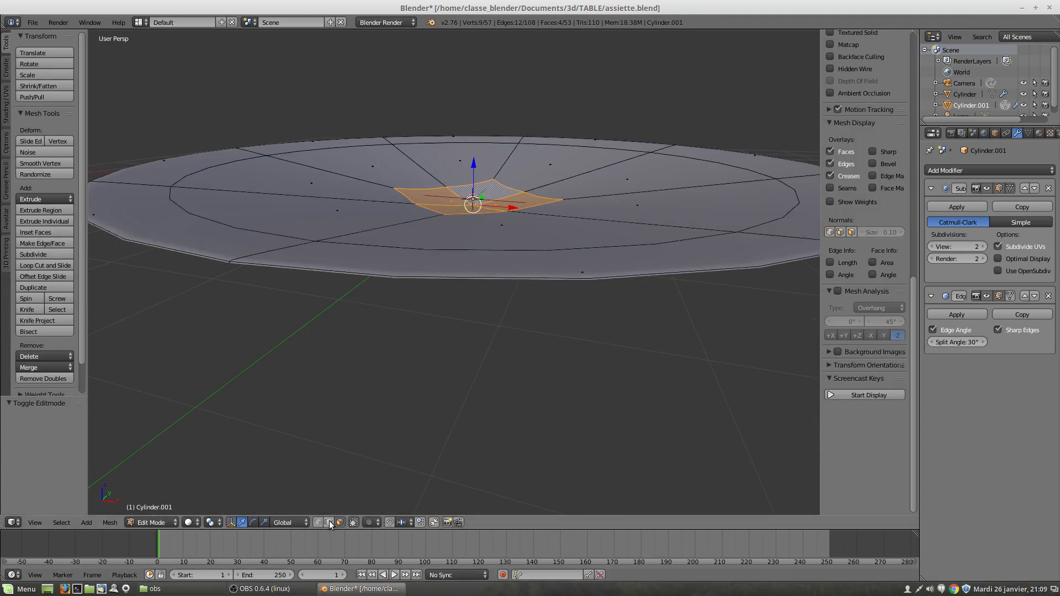
right_click(414, 276, "alt")
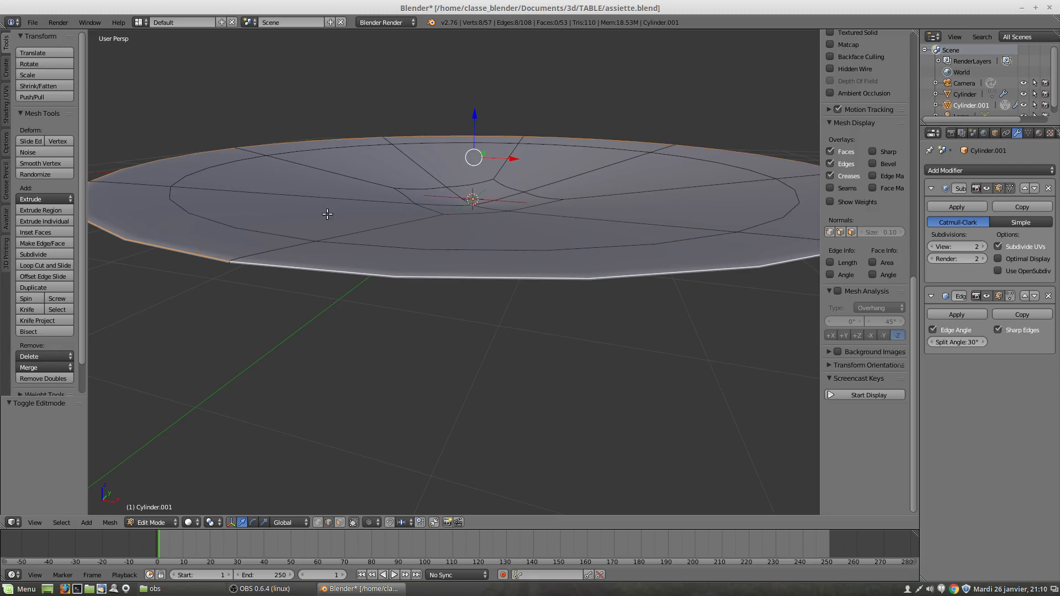
key("ctrl+e")
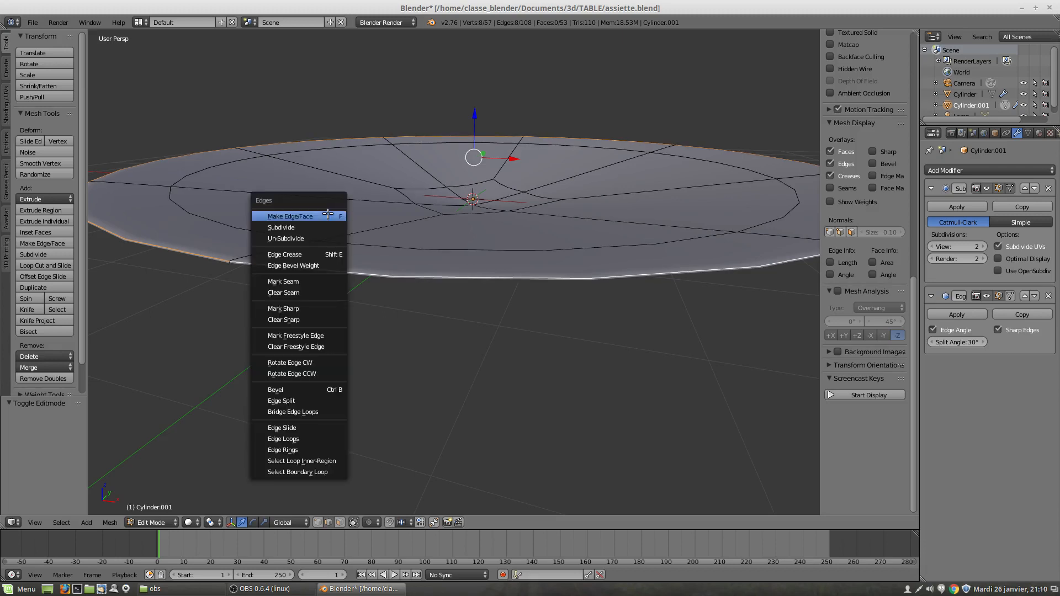
left_click(301, 282)
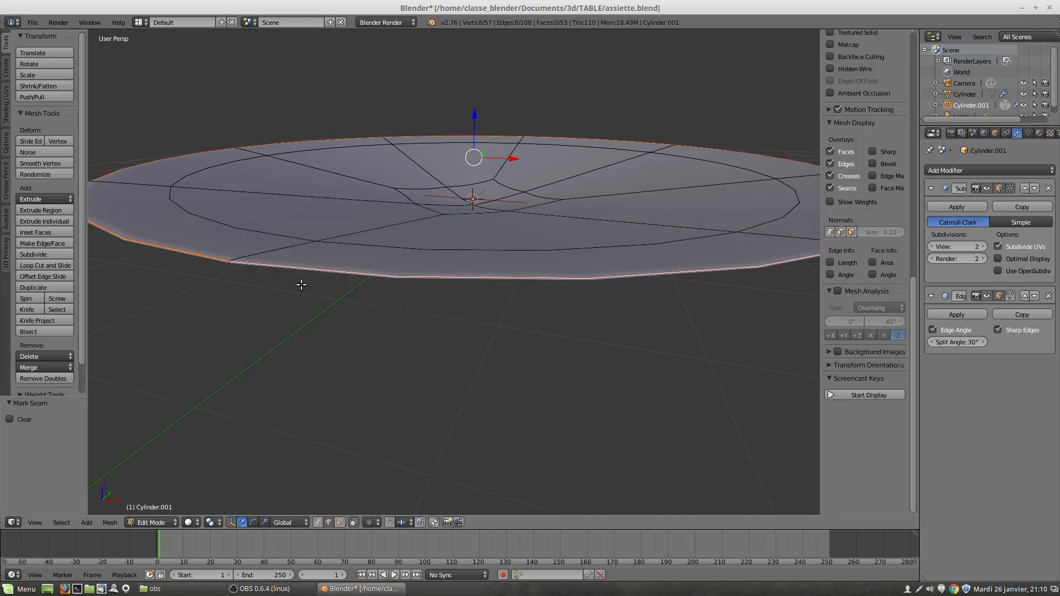
left_click(864, 394)
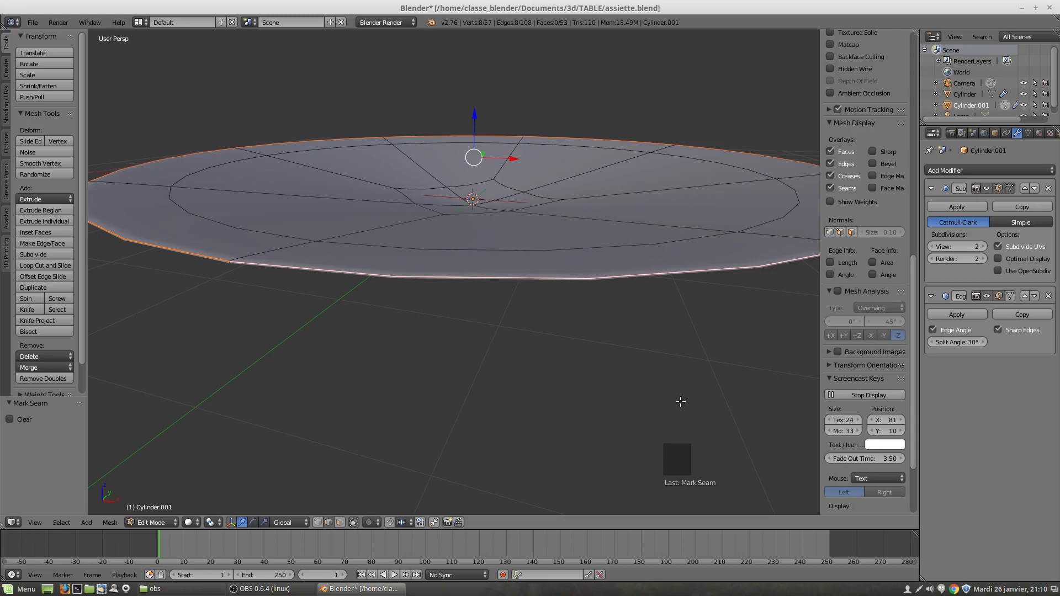
Step: Select the whole plate mesh and unwrap its UVs with the Unwrap method
scroll(503, 307, "down", 3)
middle_click_drag(503, 308, 543, 321)
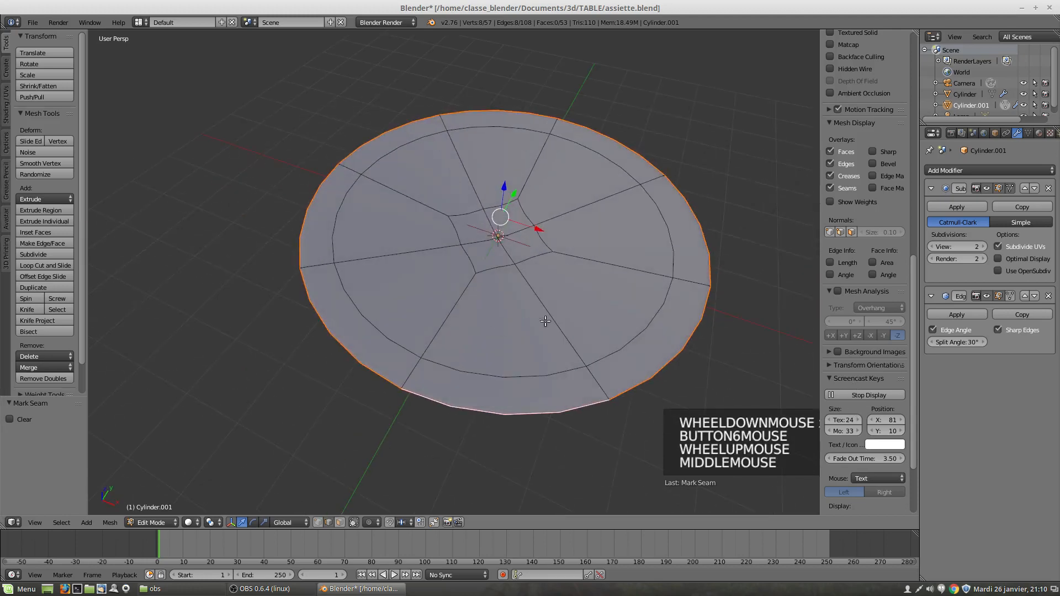
key("u")
key("u")
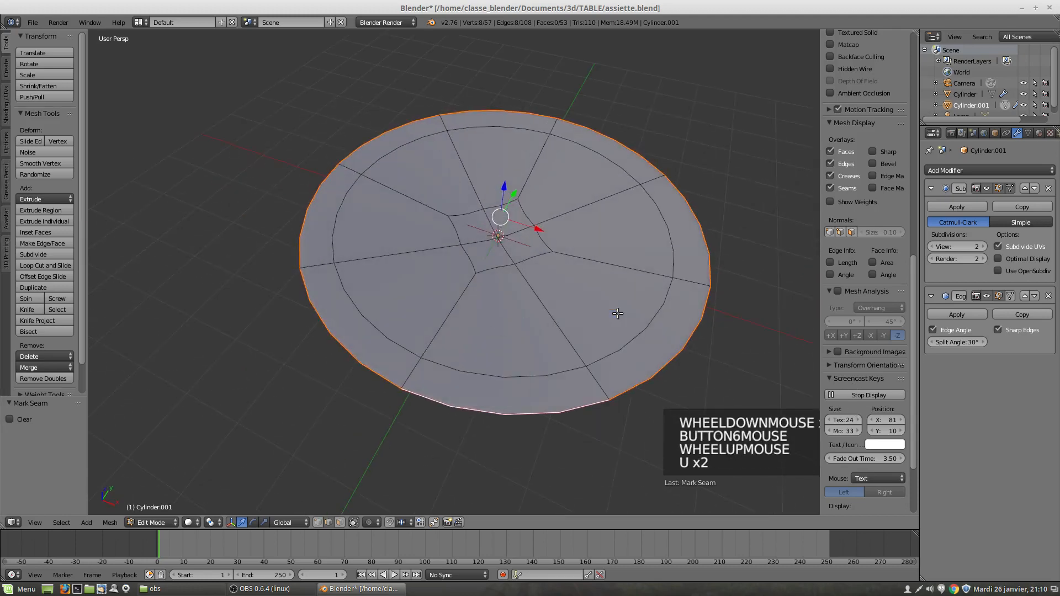
key("a")
key("a")
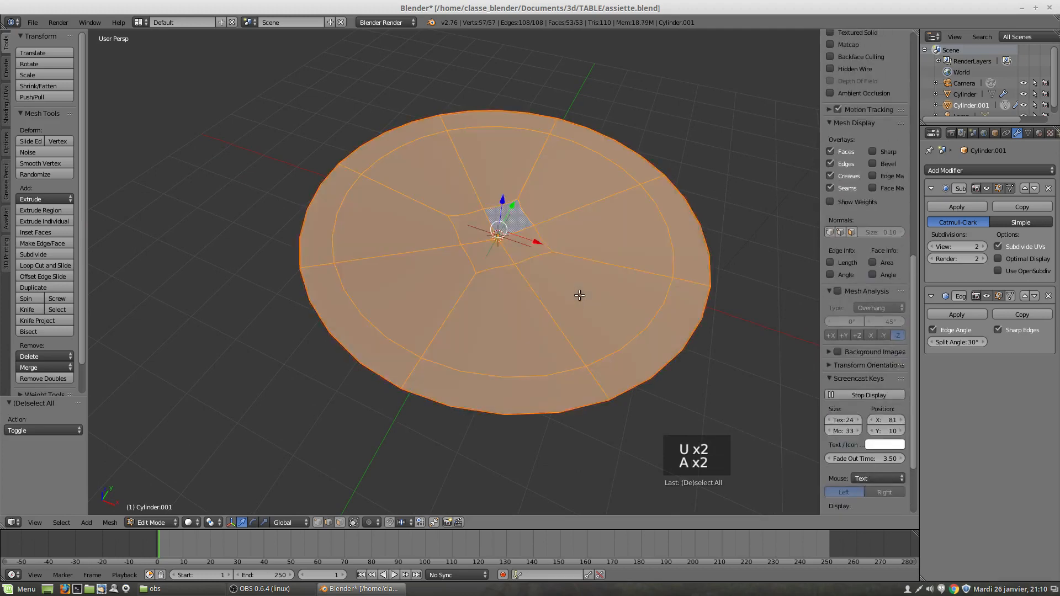
key("u")
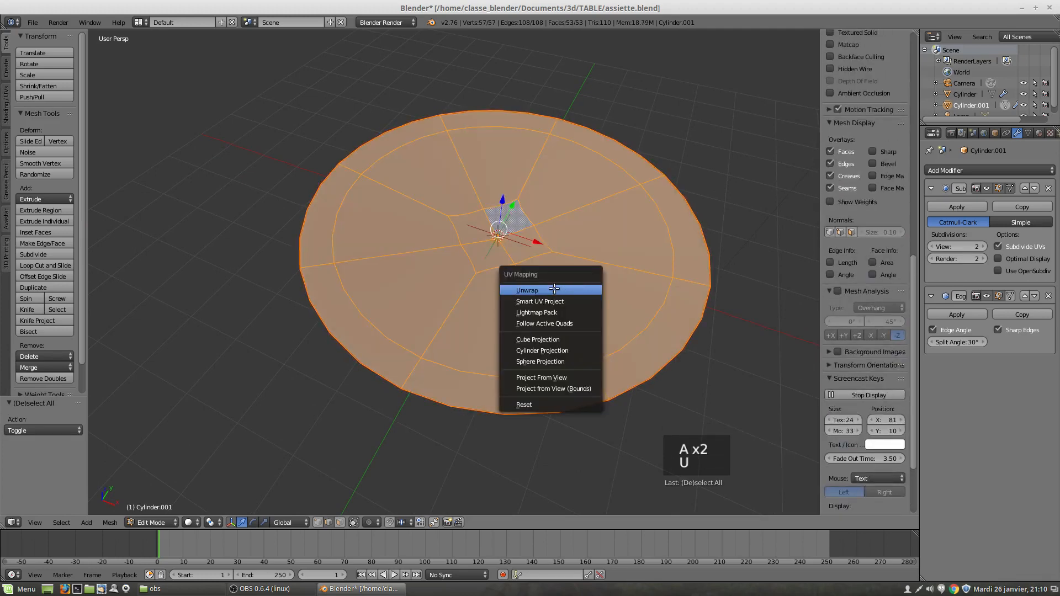
left_click(554, 289)
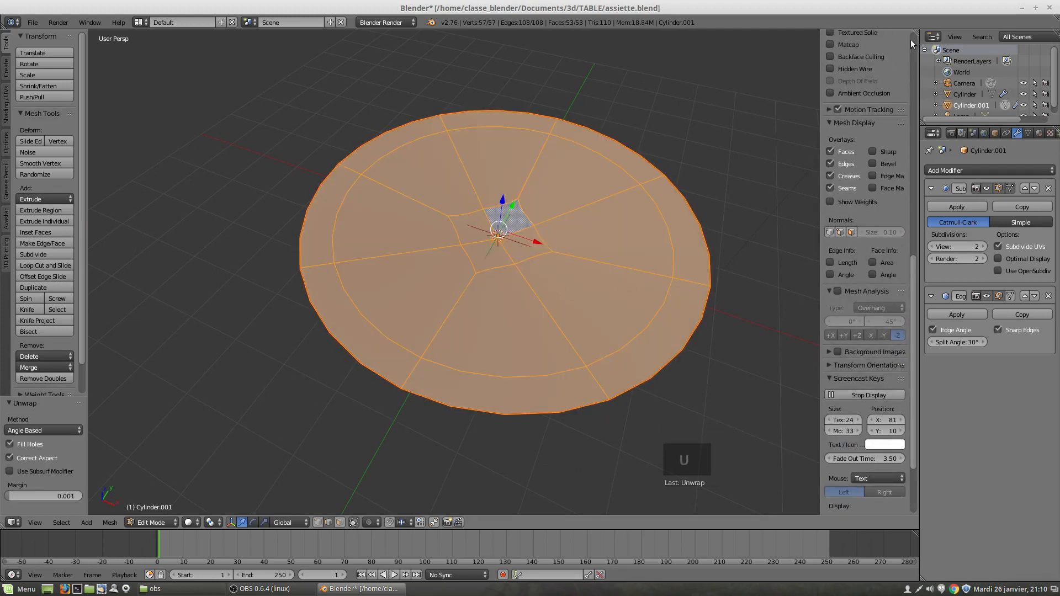
Step: Split the 3D view vertically and show the plate's UV layout in a UV/Image Editor
left_click_drag(911, 44, 604, 39)
left_click(617, 522)
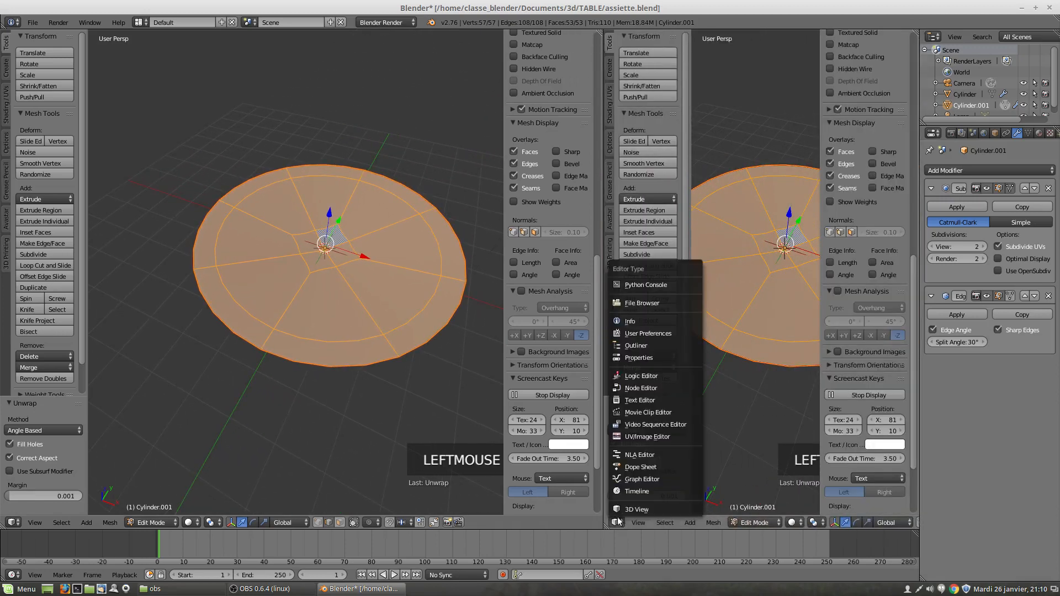
left_click(623, 439)
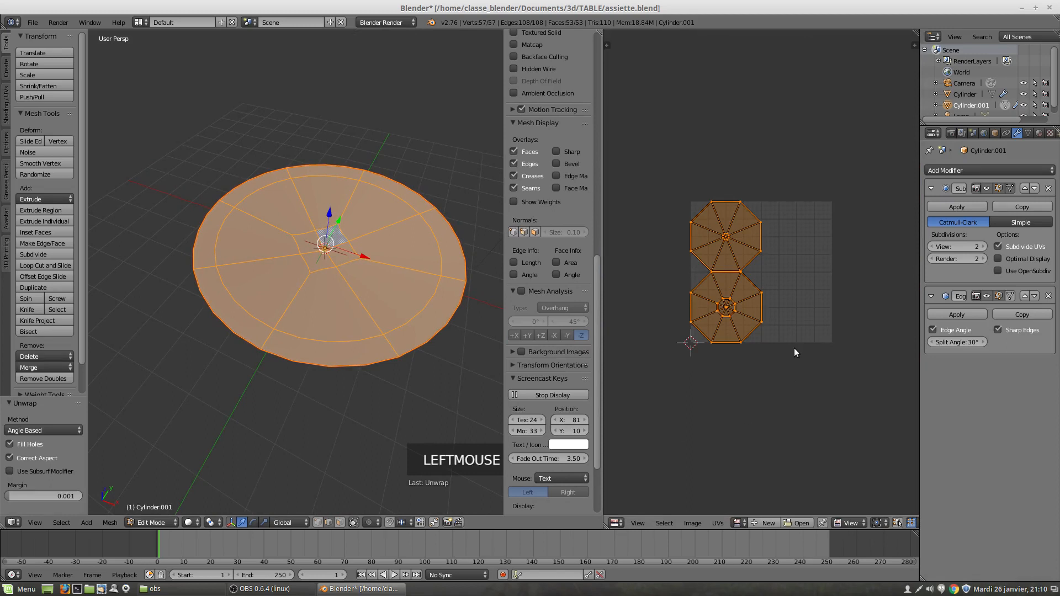
scroll(749, 332, "up", 2)
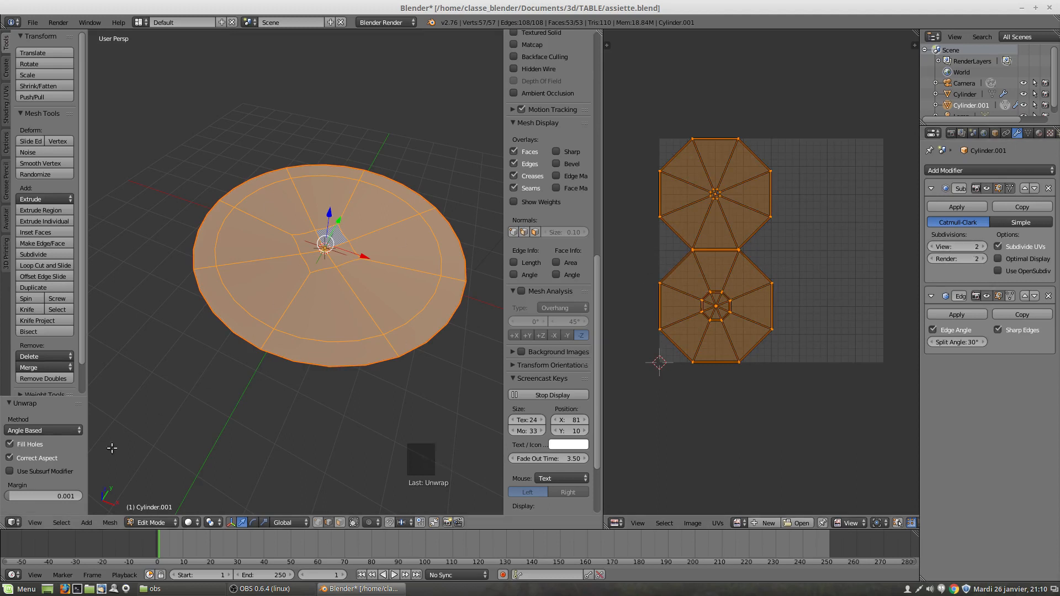
Step: Toggle Use Subsurf Modifier for the unwrap to compare both UV layouts, leaving the option off
left_click(9, 472)
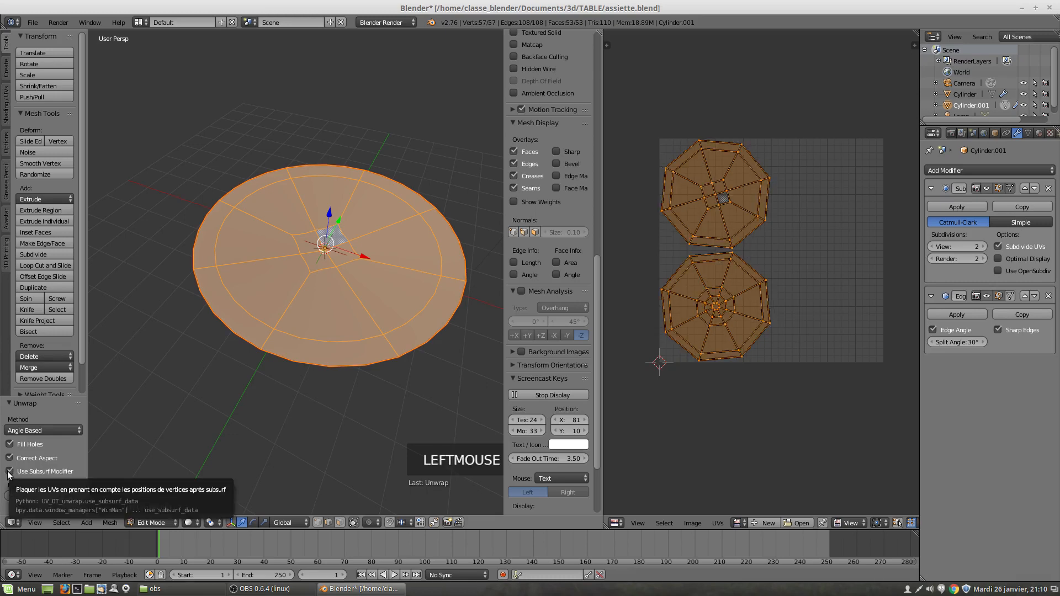
left_click(9, 472)
left_click(8, 473)
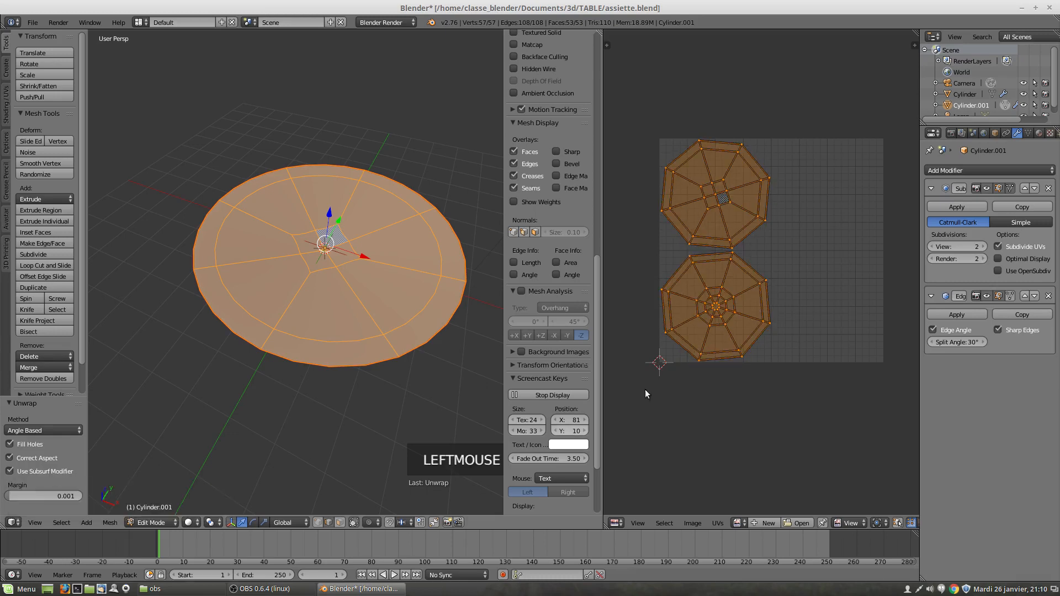
scroll(741, 339, "up", 5)
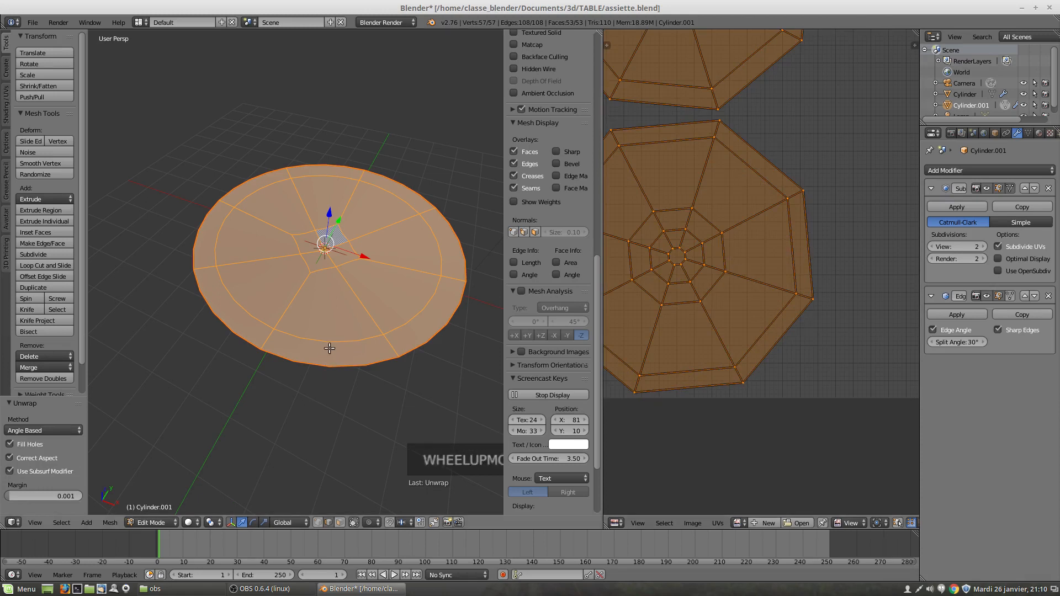
left_click(10, 472)
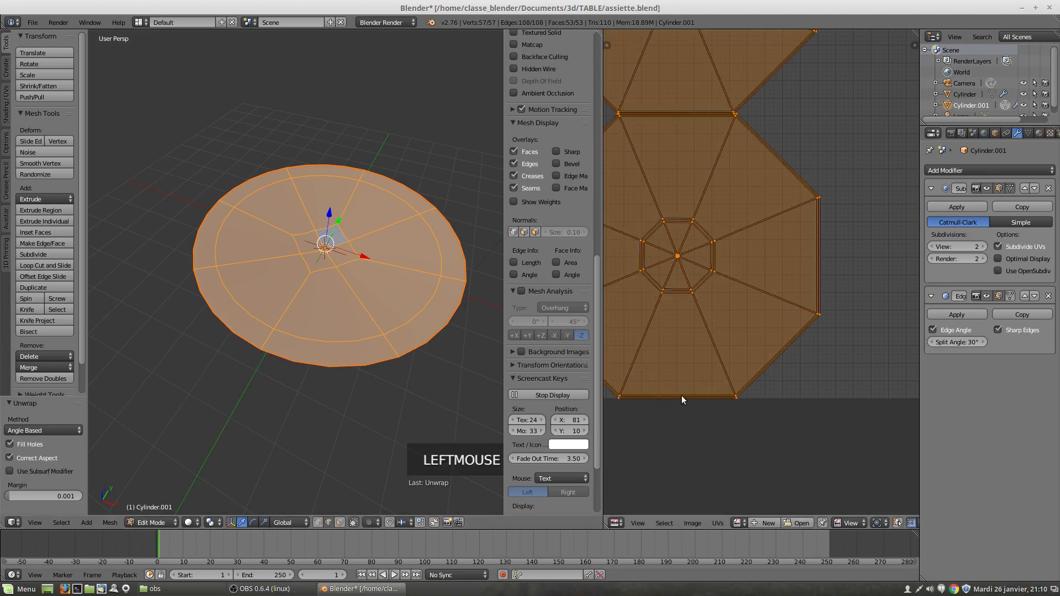
scroll(780, 367, "up", 3)
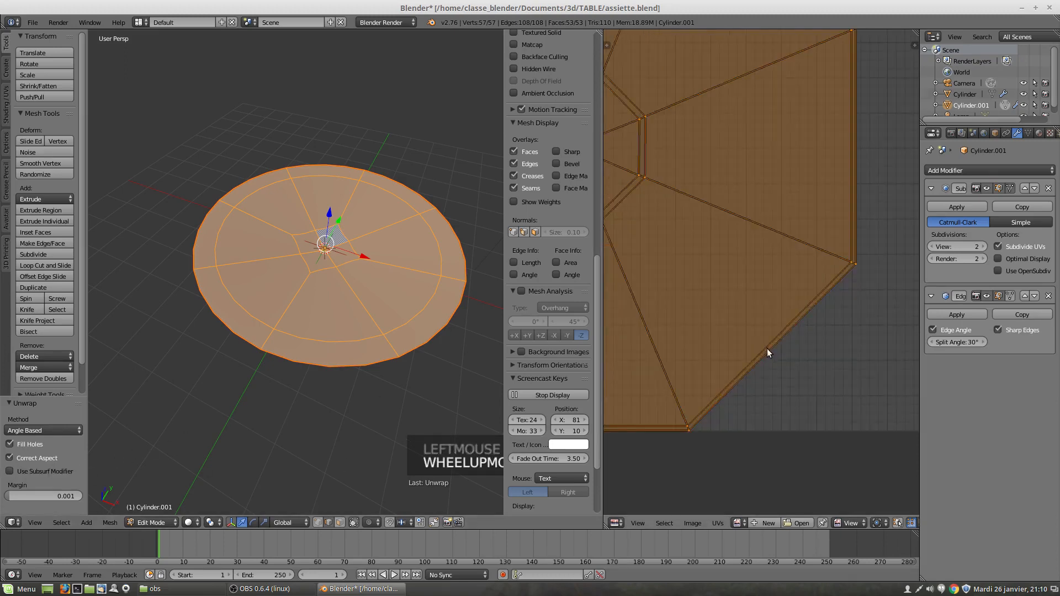
Step: Lower the subdivision modifier's view level to 0 to inspect the base mesh, and restore it to 2
left_click(934, 247)
left_click(933, 247)
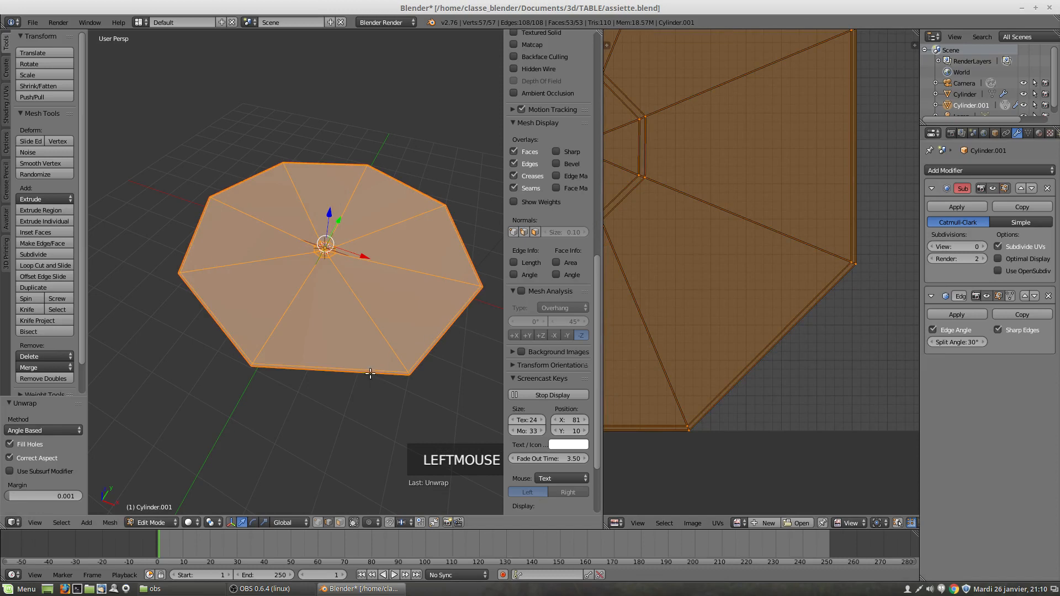
left_click(982, 247)
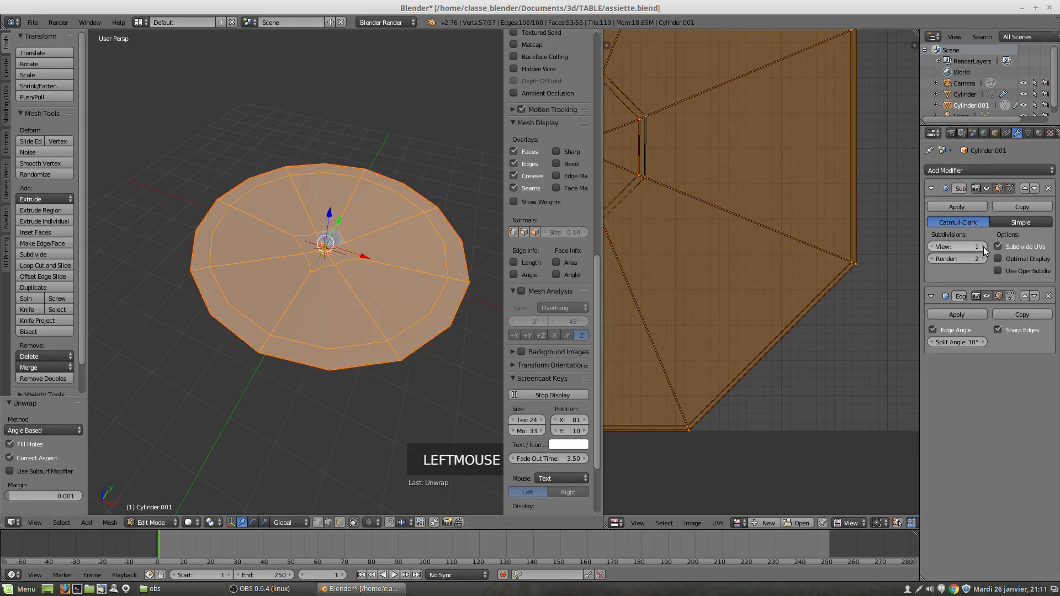
left_click(983, 247)
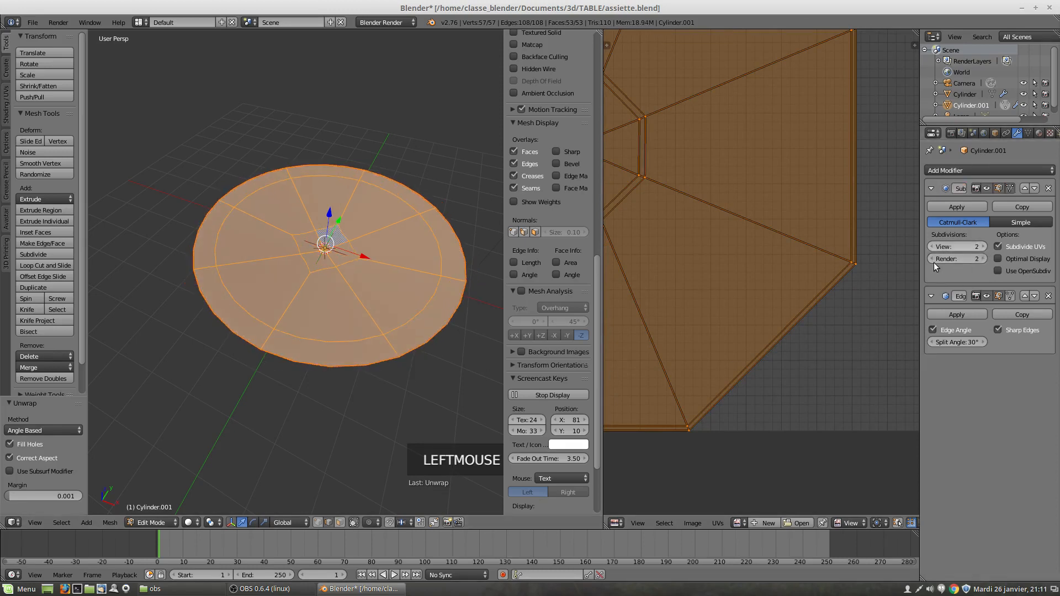
Step: Enable Use Subsurf Modifier for the plate's unwrap
left_click(10, 471)
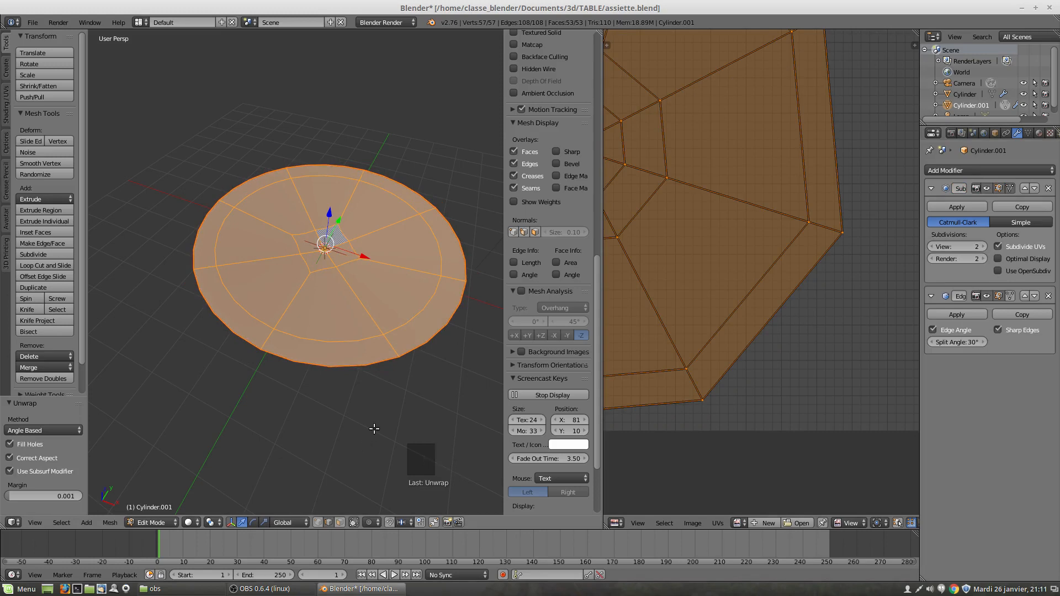
scroll(754, 331, "down", 2)
scroll(753, 329, "down", 2)
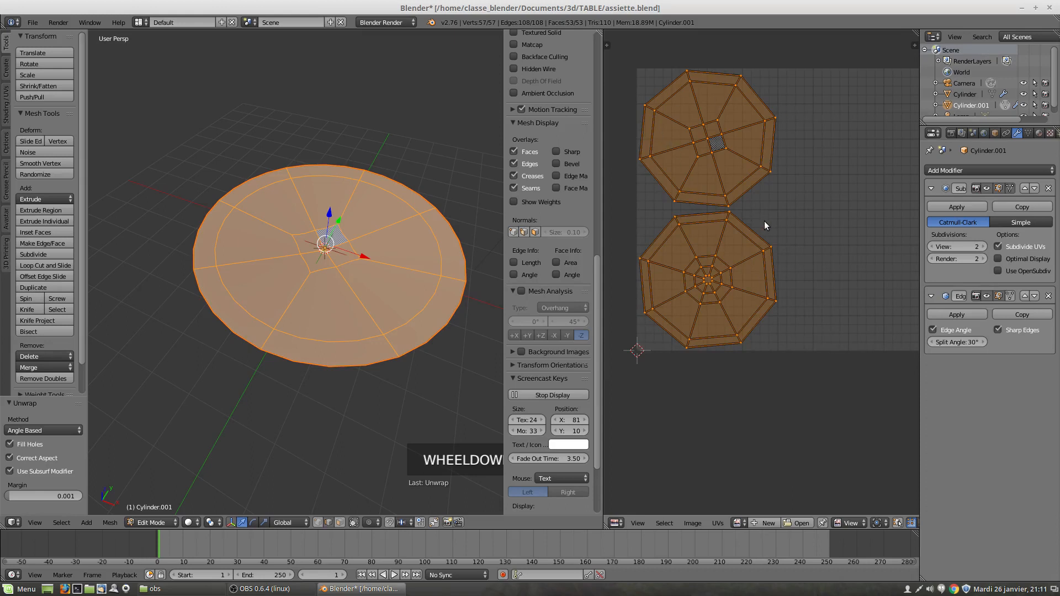
Step: Move both UV islands by about 0.092 in X and -0.008 in Y, and again by about -0.025 and 0.004
key("g")
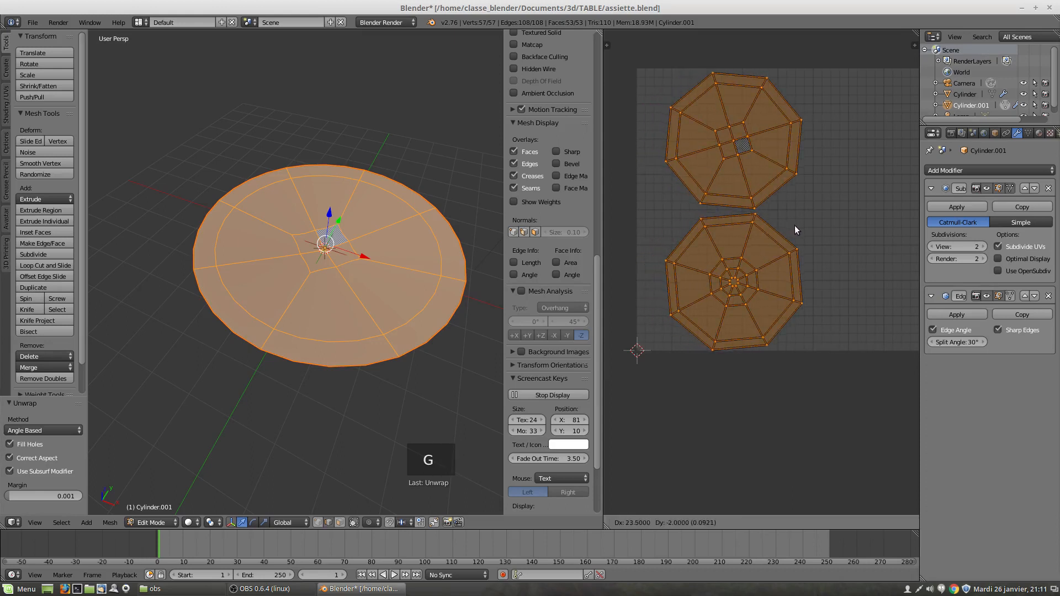
left_click(794, 226)
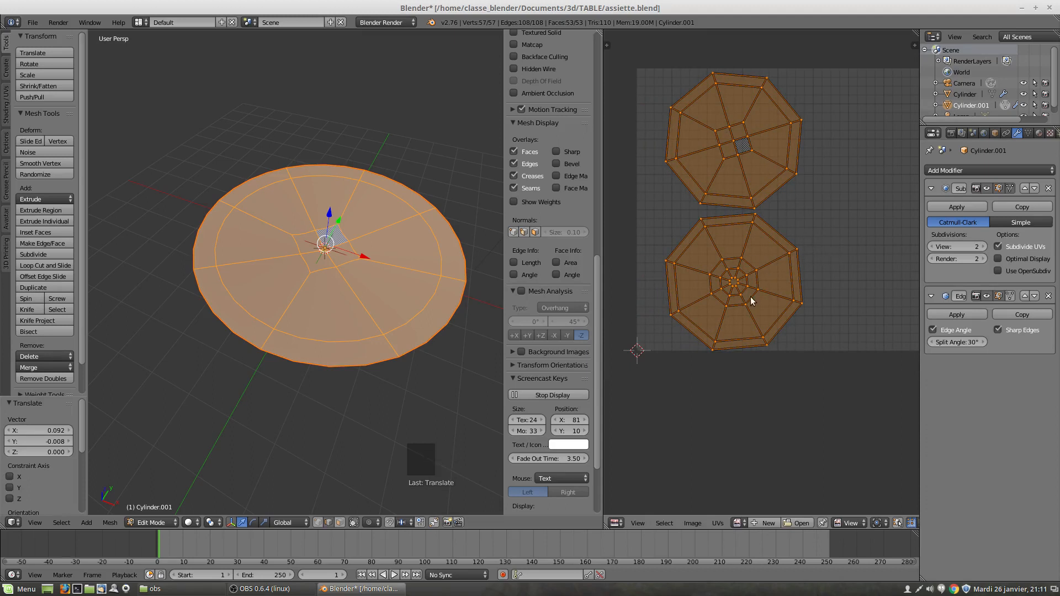
key("g")
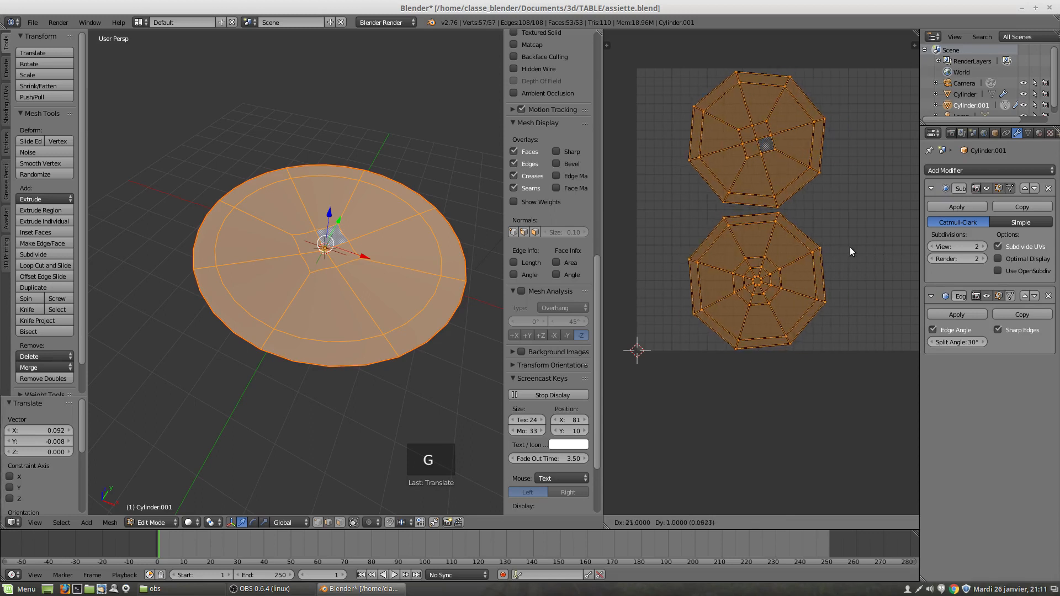
left_click(828, 250)
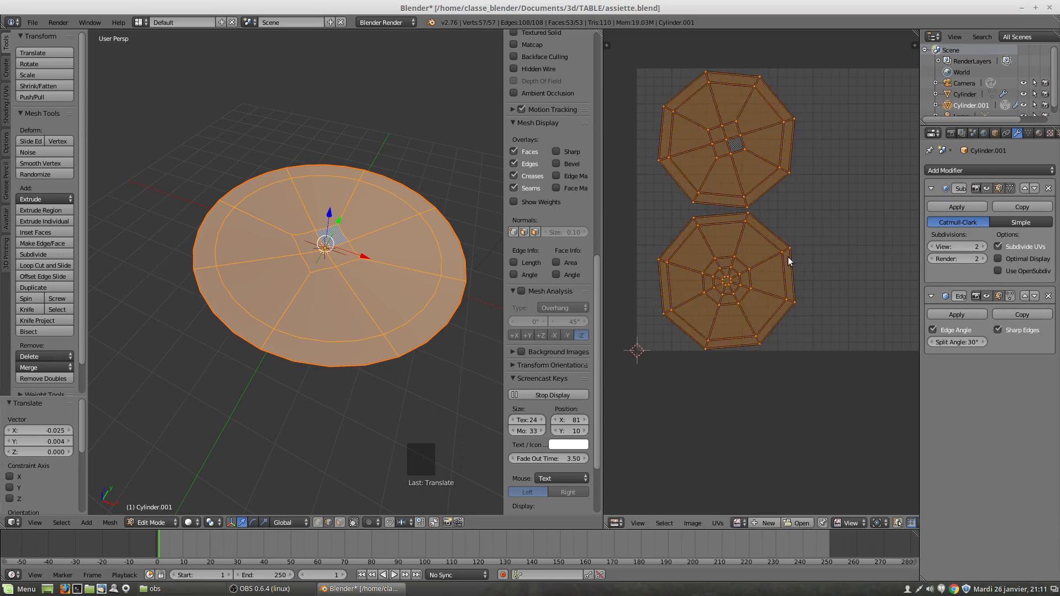
Step: Straighten the lower UV island by rotating it about 3.6° and another 2°
key("l")
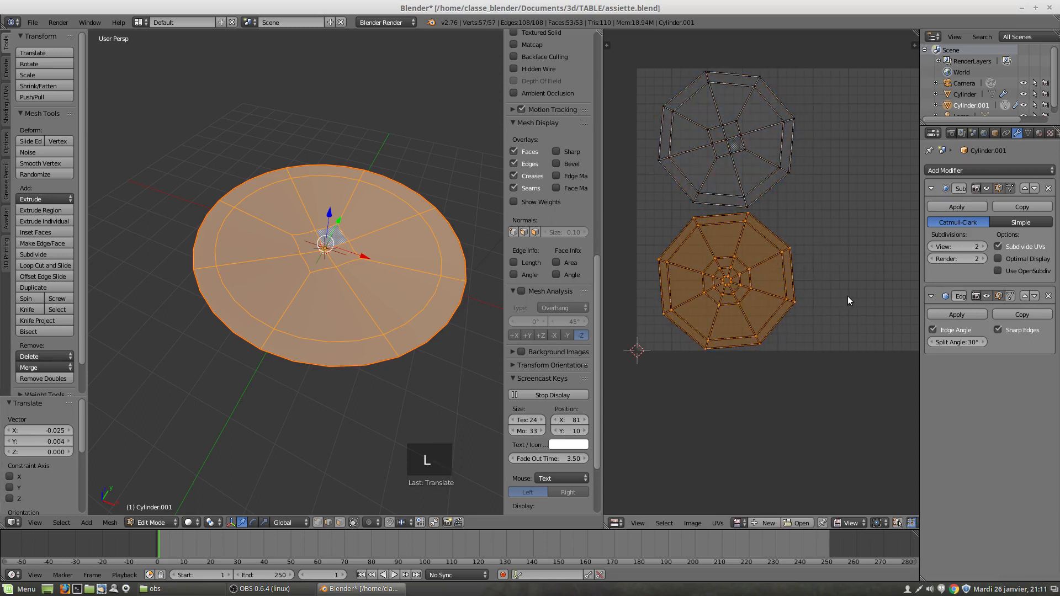
key("r")
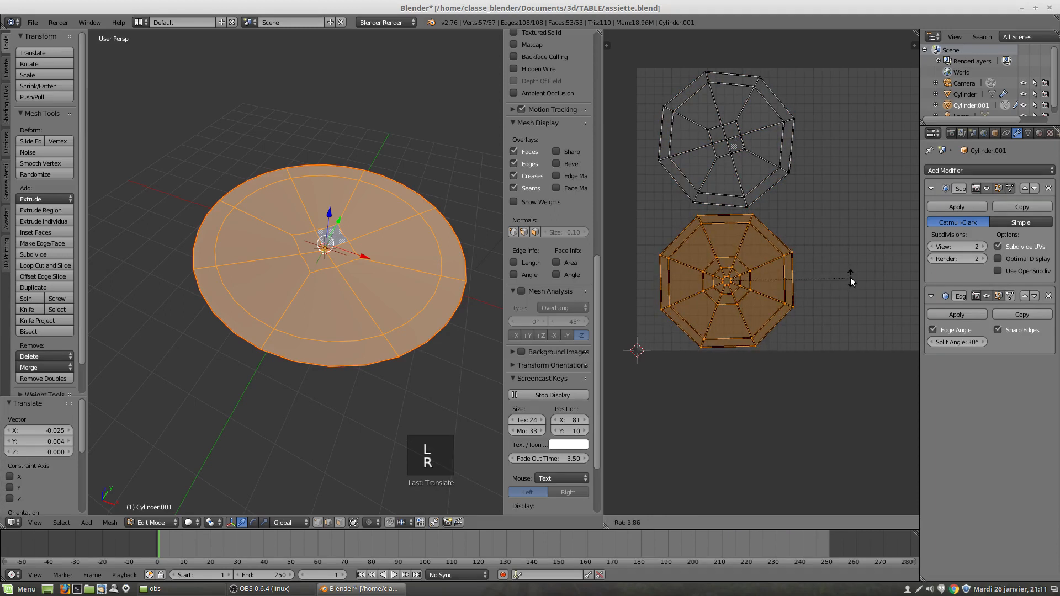
left_click(851, 278)
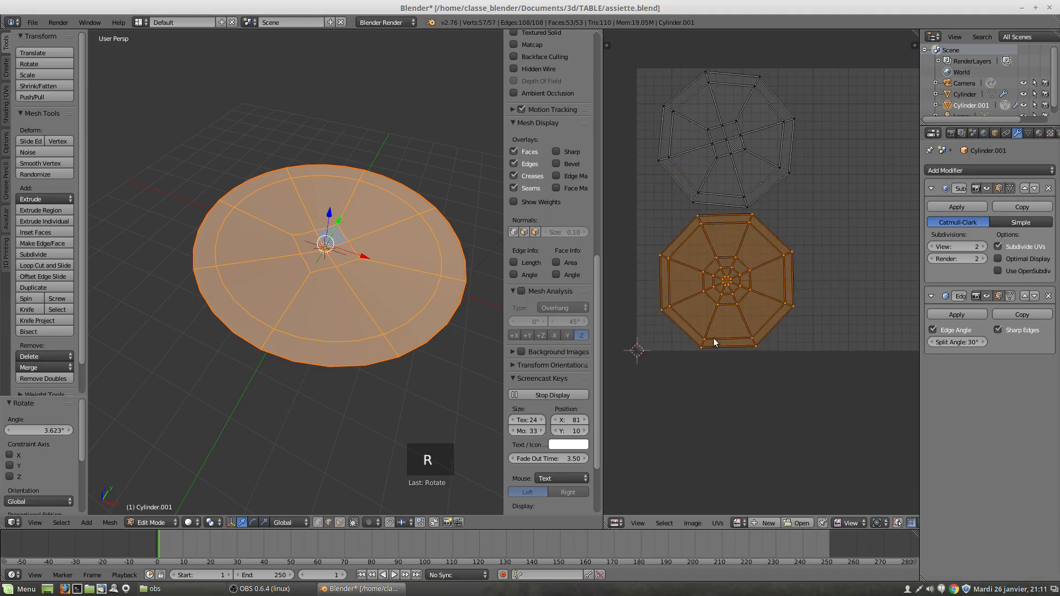
key("r")
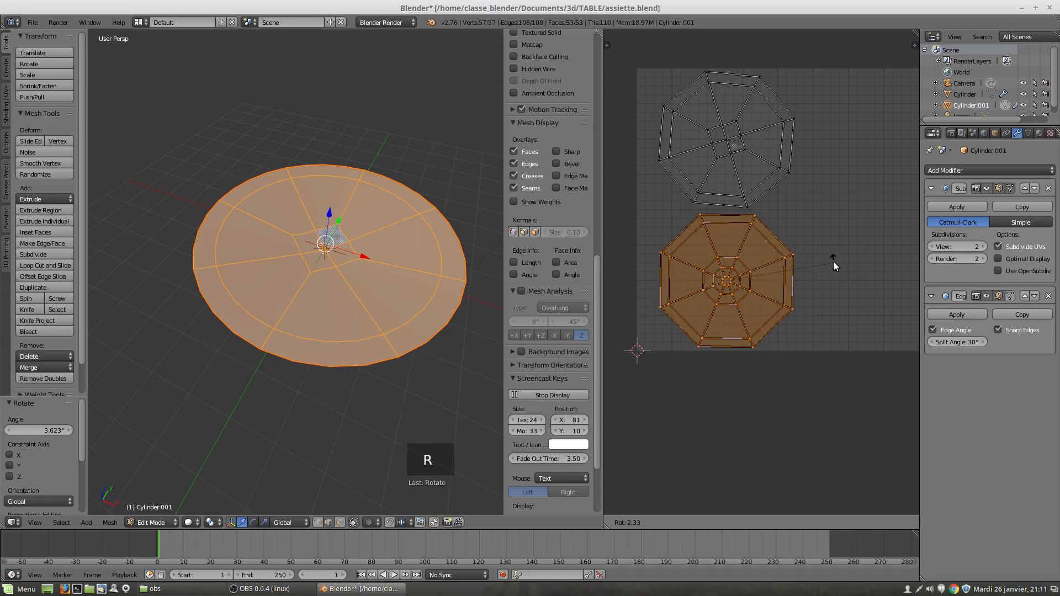
left_click(831, 256)
Step: Straighten the upper UV island by rotating it about -4.9°
key("l")
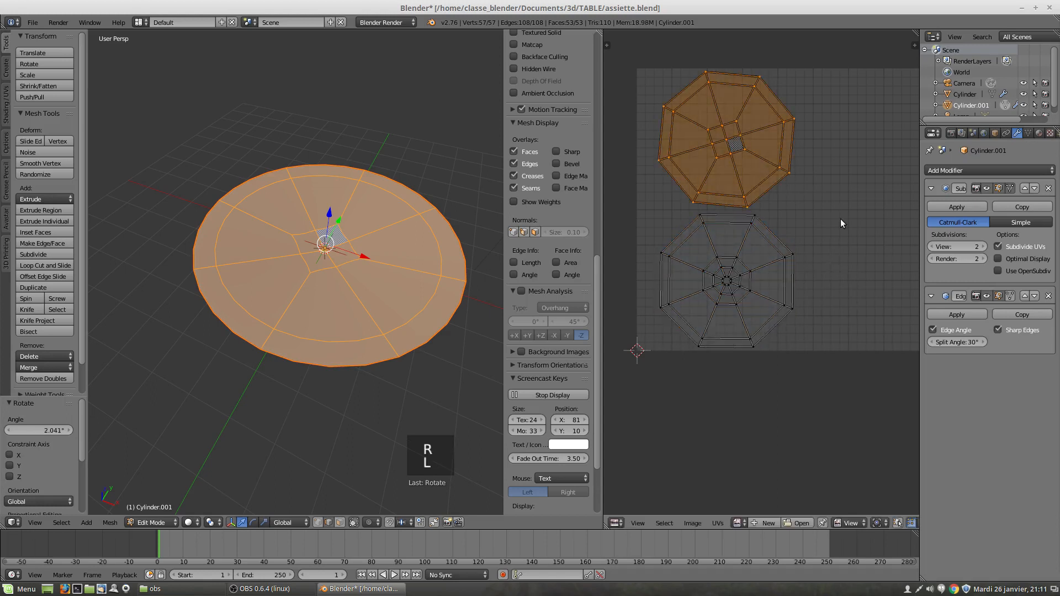
key("r")
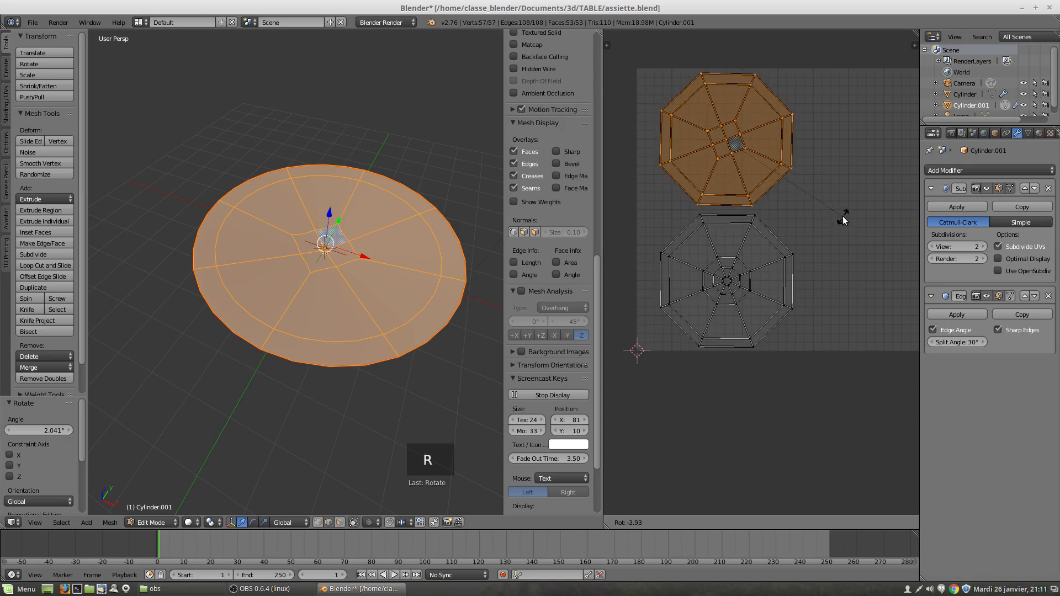
left_click(844, 215)
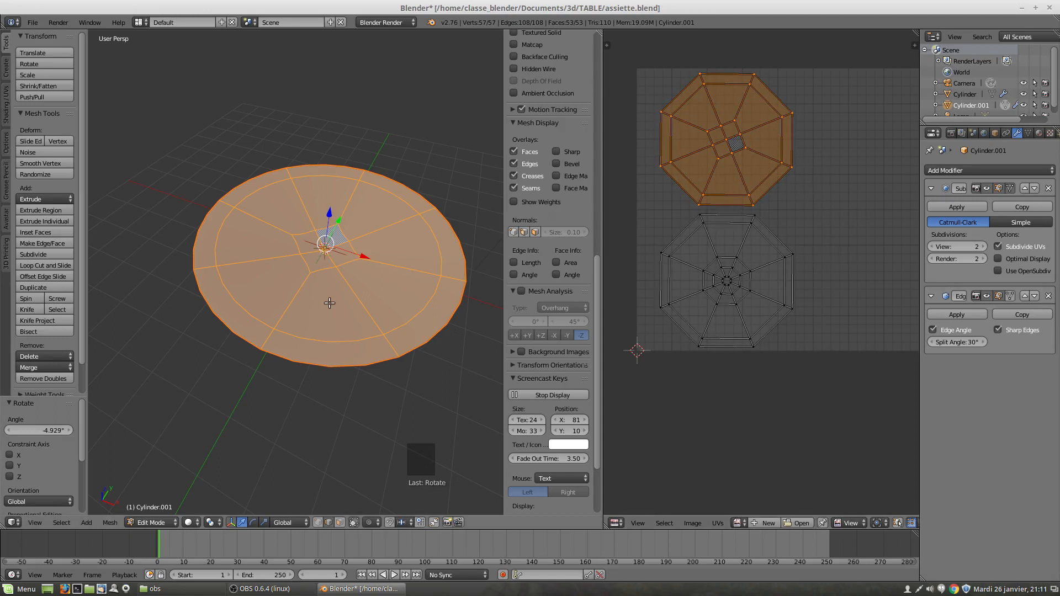
Step: Leave the plate's Edit Mode, select the scene lamp and change its type to Sun
scroll(330, 302, "down", 2)
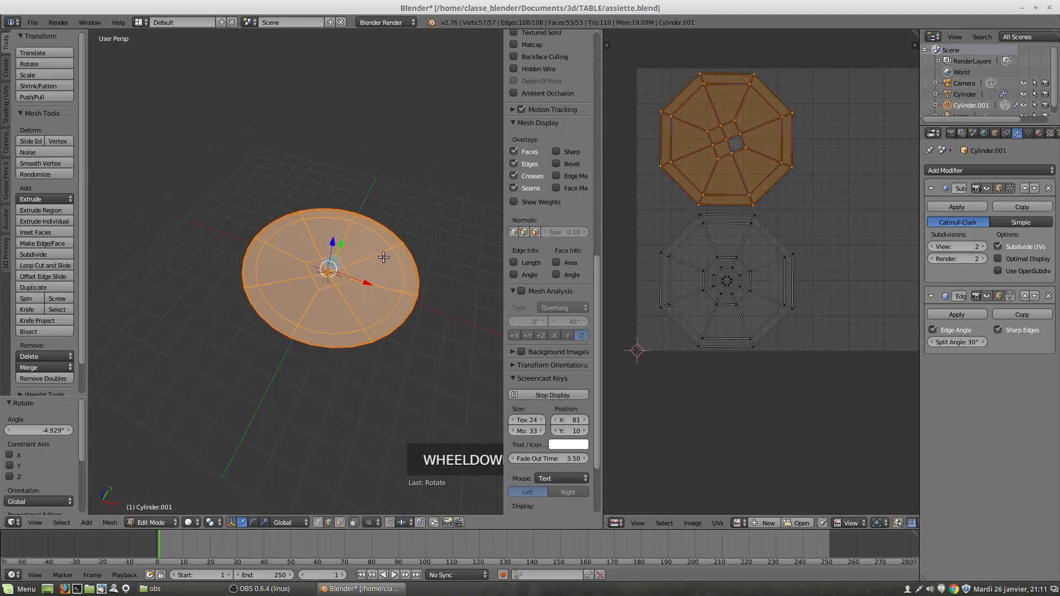
middle_click_drag(442, 260, 404, 263, "shift")
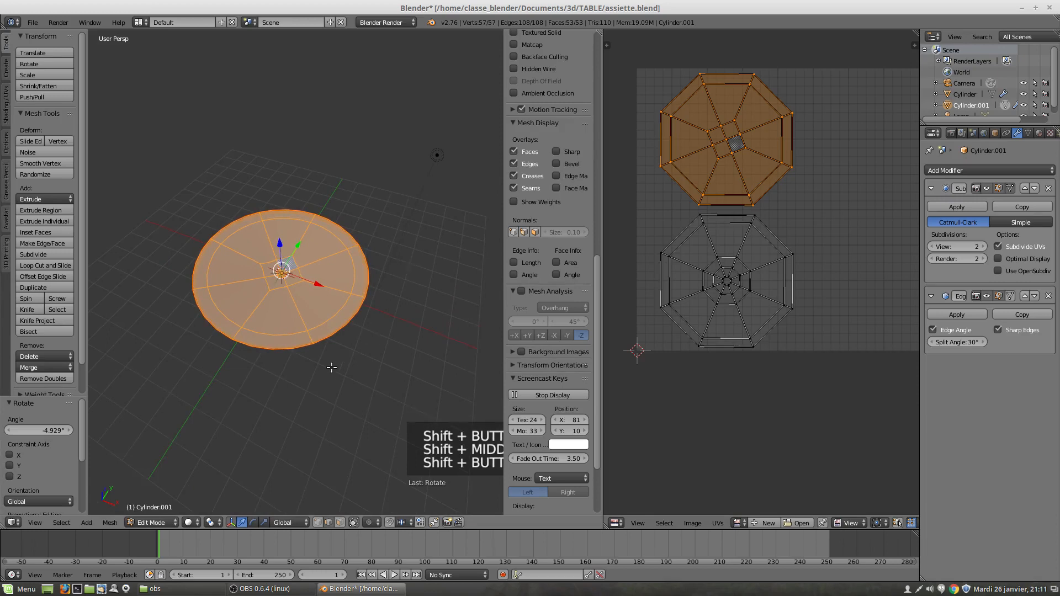
middle_click_drag(333, 379, 378, 367)
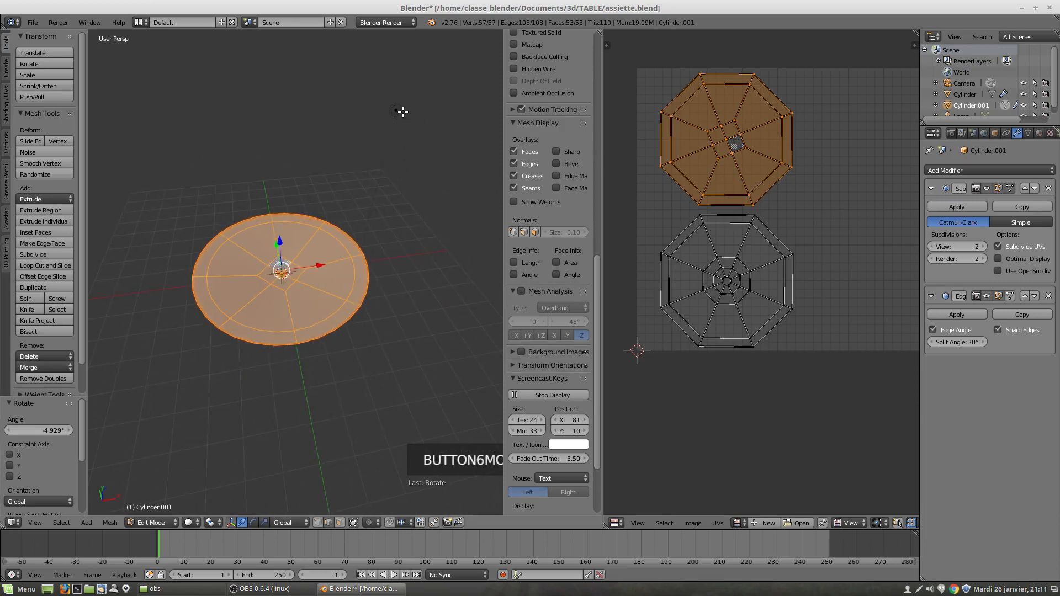
key("Tab")
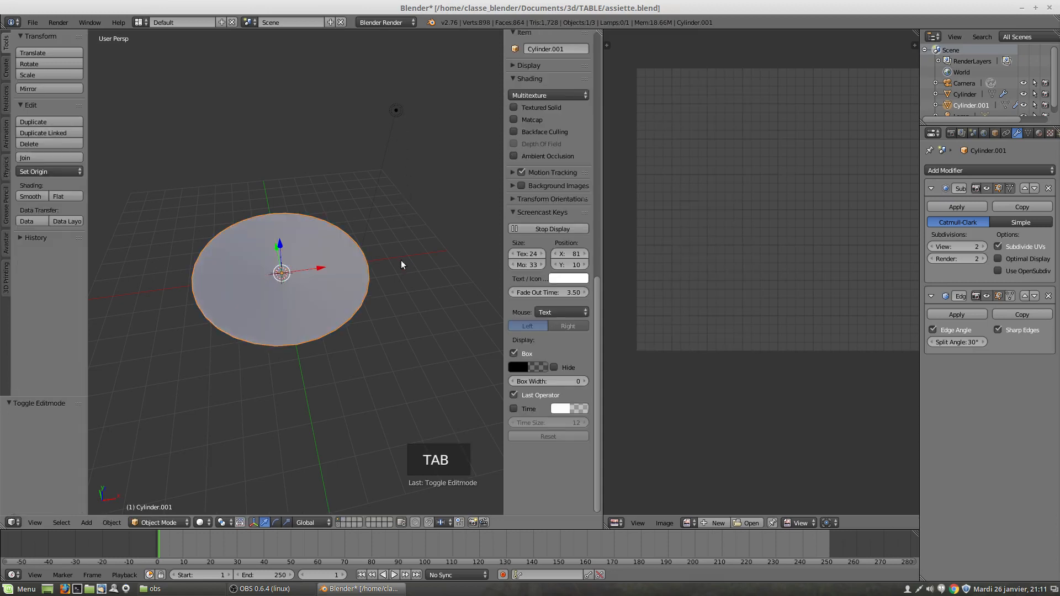
right_click(395, 111)
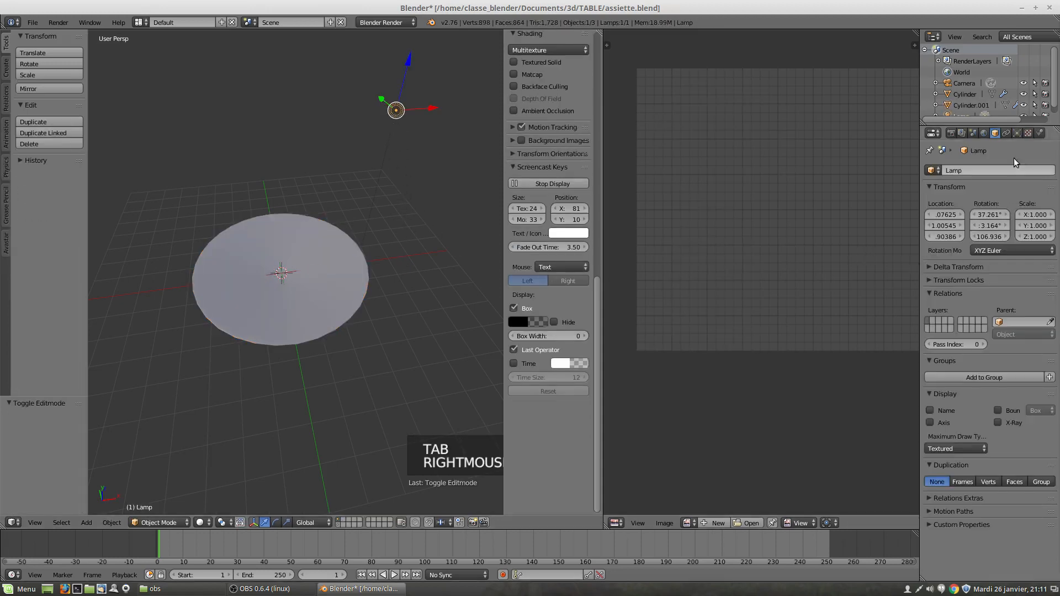
left_click(1017, 134)
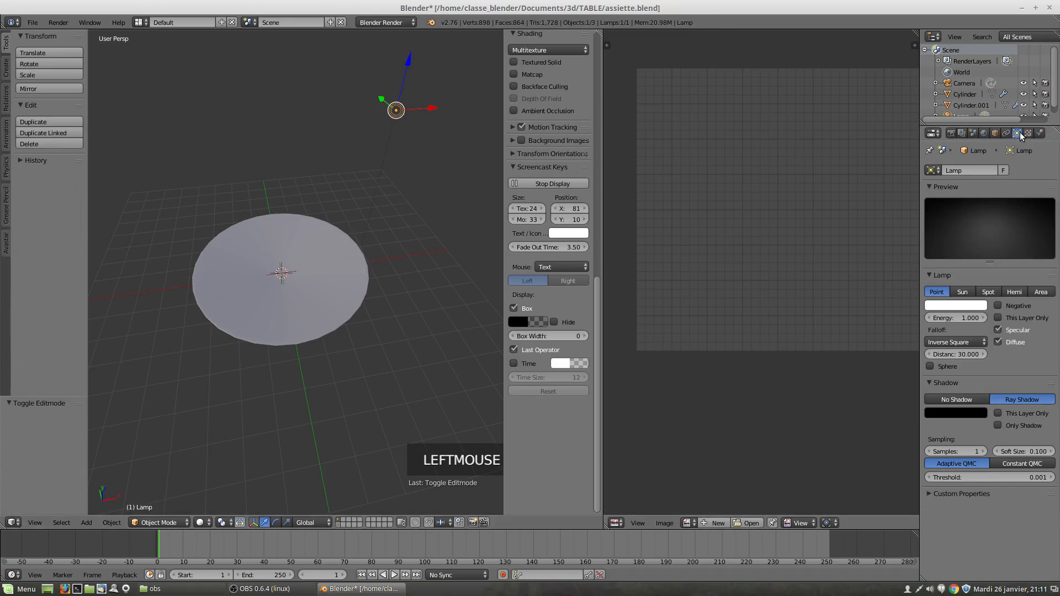
left_click(962, 293)
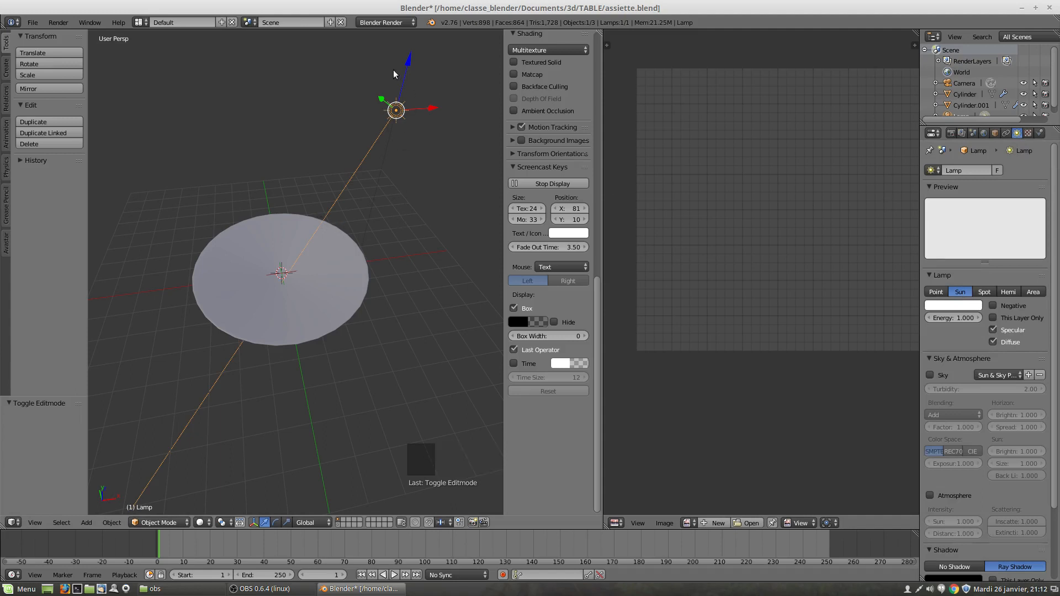
Step: Switch the render engine to Cycles Render and enable nodes for the sun lamp
left_click(388, 23)
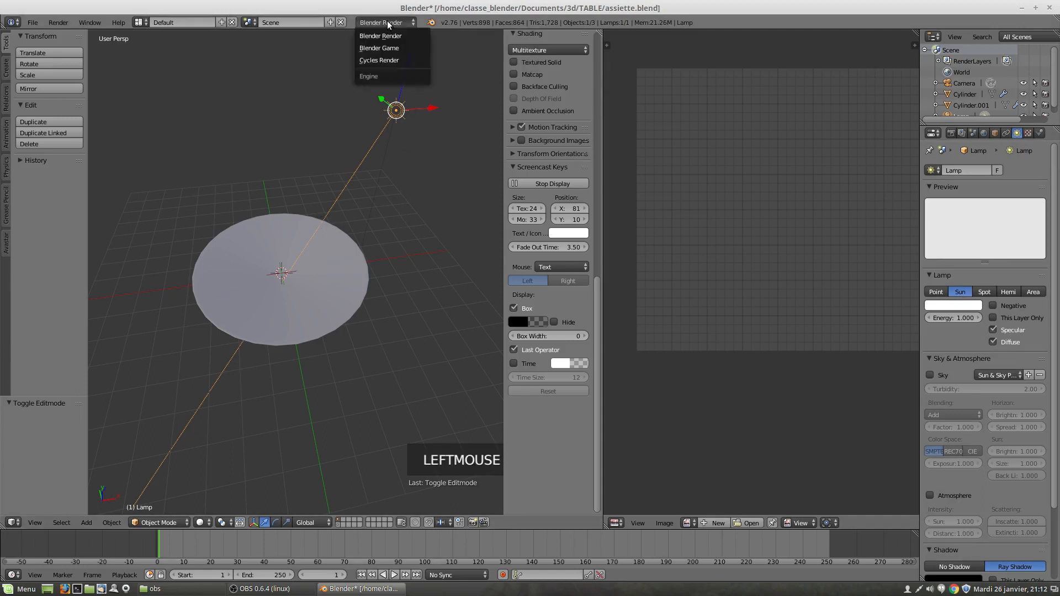
left_click(381, 59)
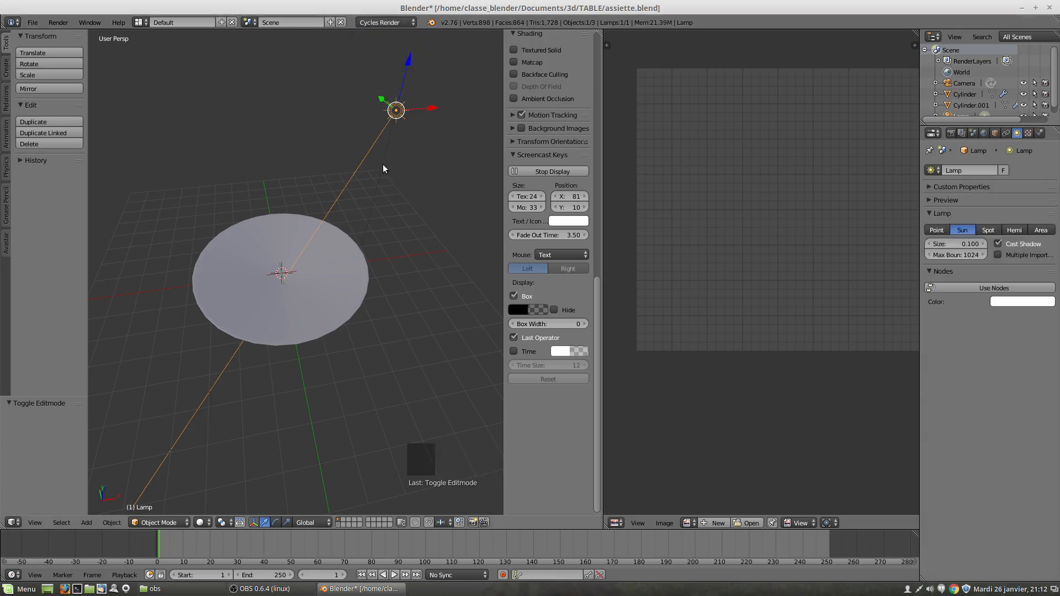
left_click(990, 287)
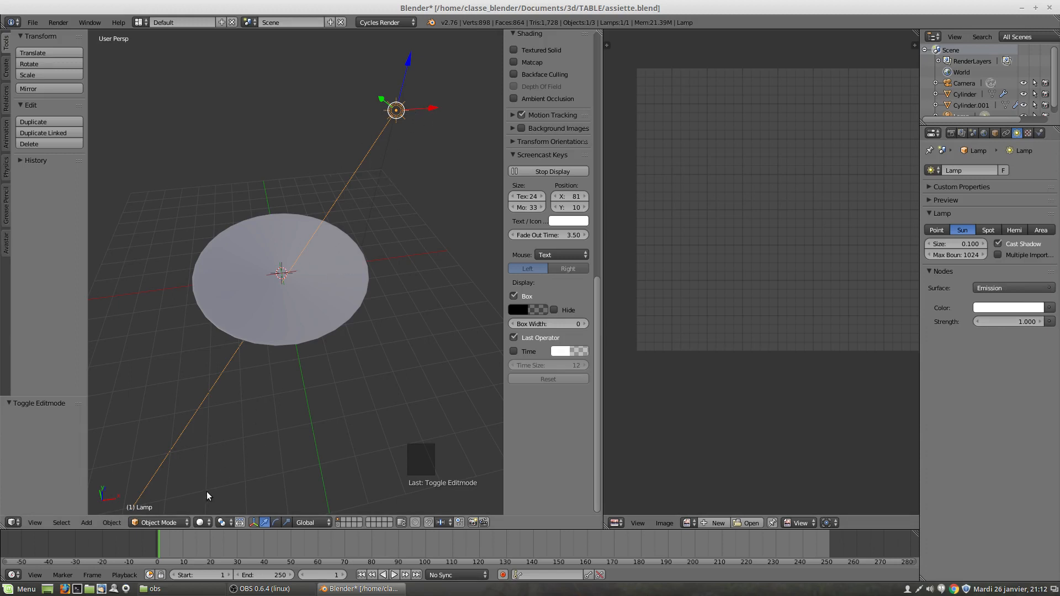
Step: Preview the scene in Rendered viewport shading to check the sun's light on the plate, and select the plate
left_click(201, 522)
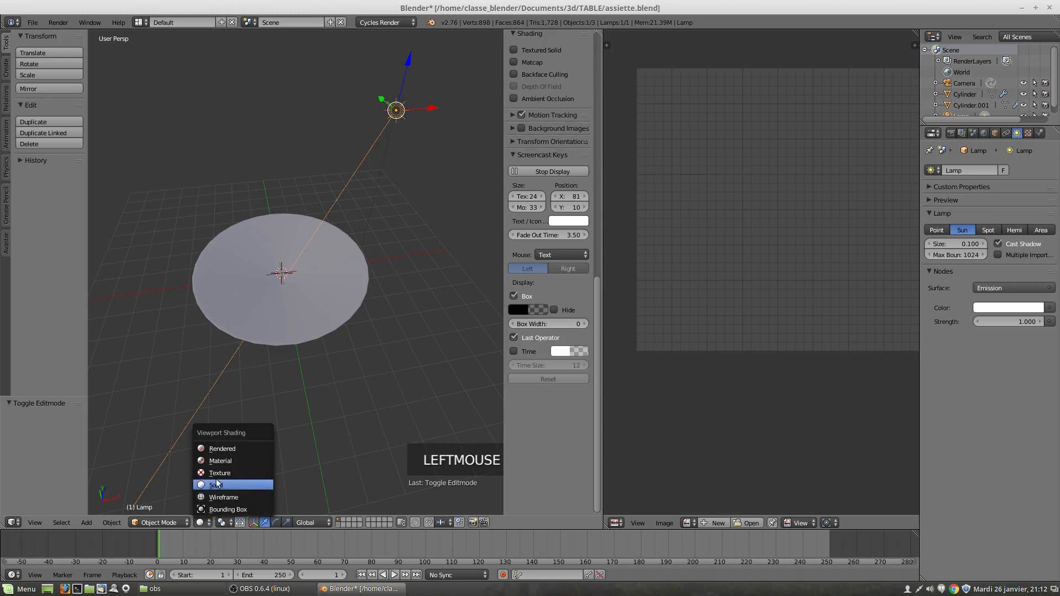
left_click(231, 448)
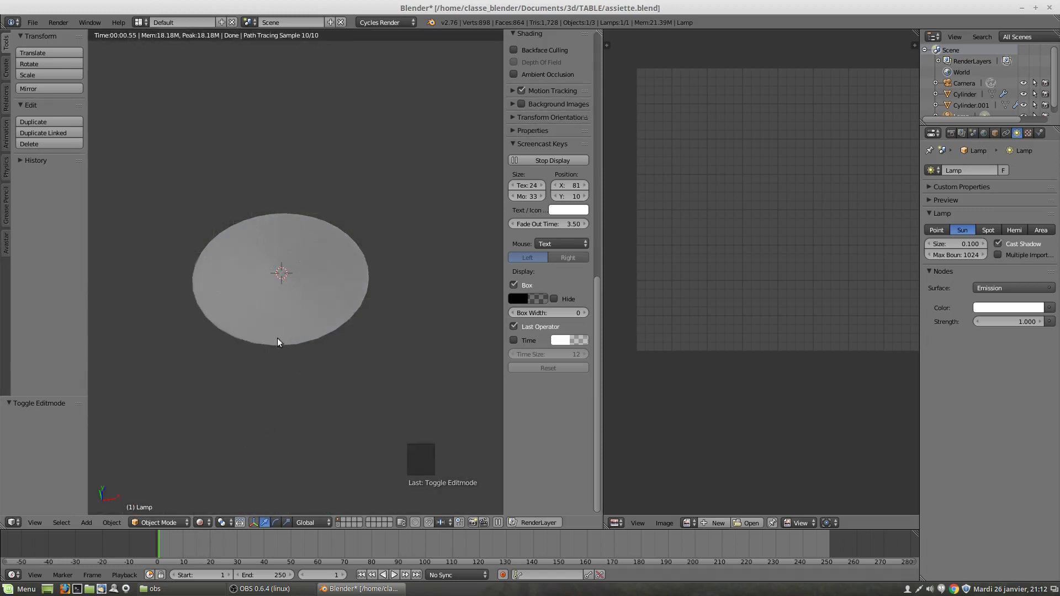
middle_click_drag(260, 363, 276, 342)
scroll(276, 342, "down", 1)
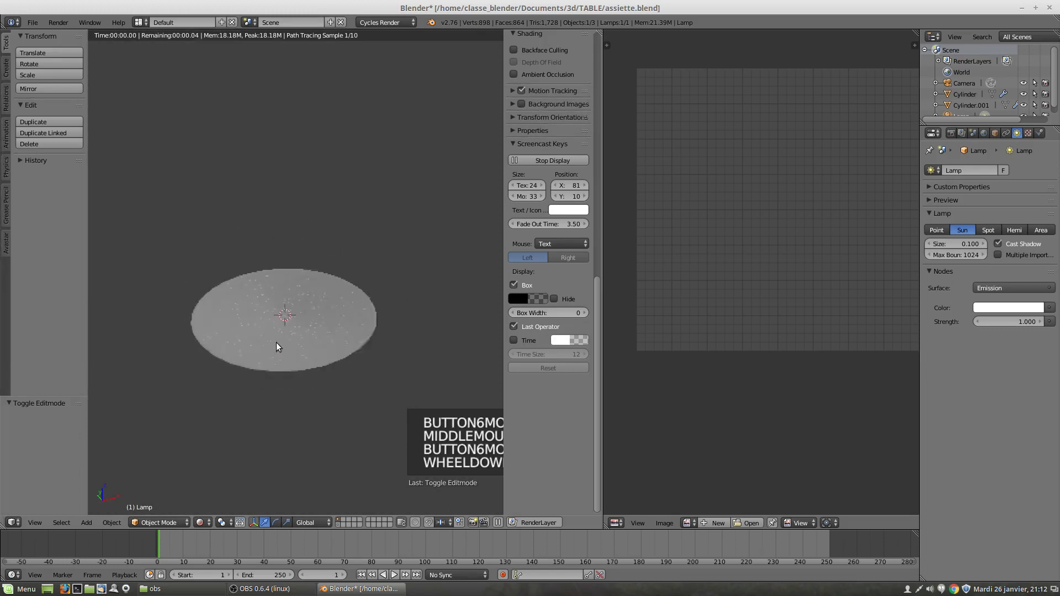
right_click(291, 349)
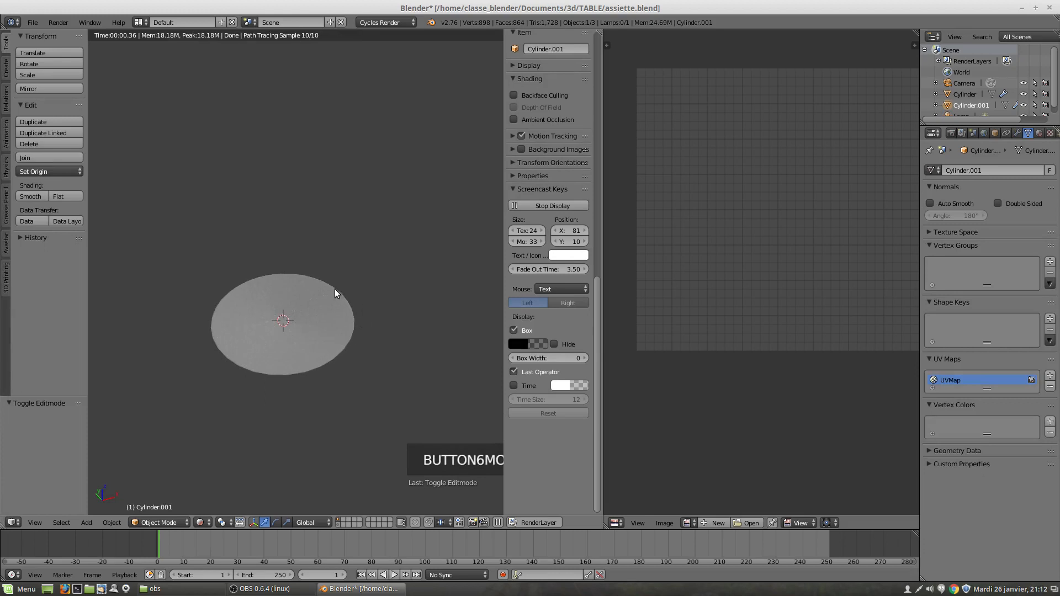
Step: Toggle the 3D view between Solid and Rendered shading to compare the plate's look, ending in Solid
key("shift+z")
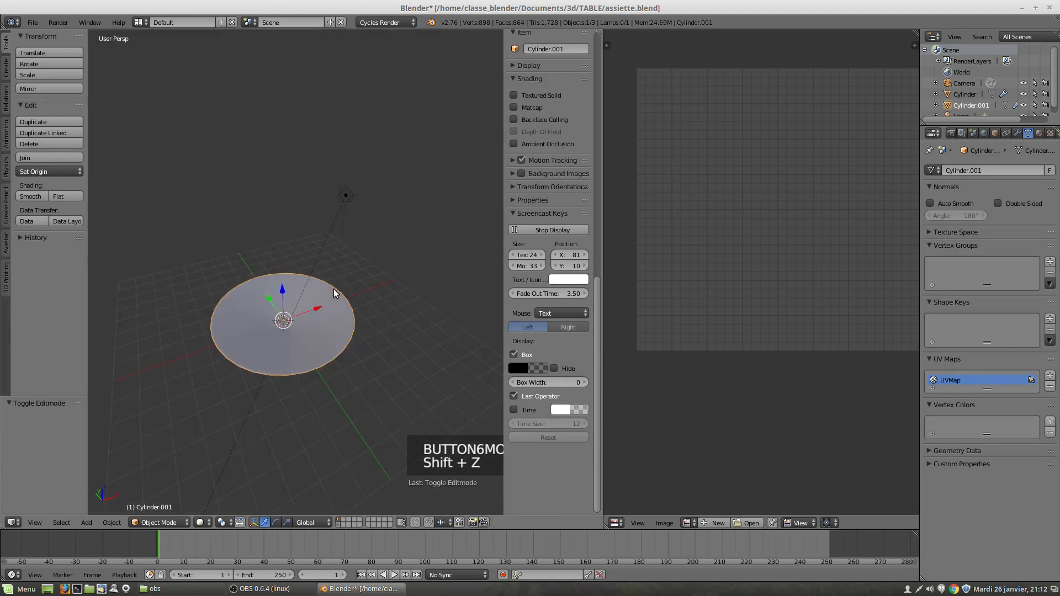
left_click(200, 522)
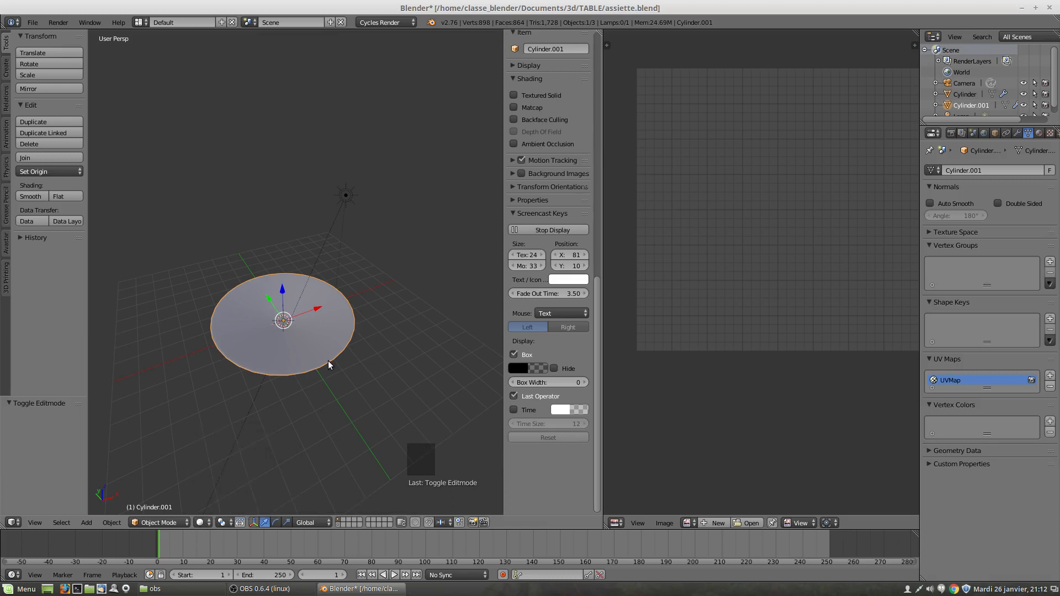
key("shift+z")
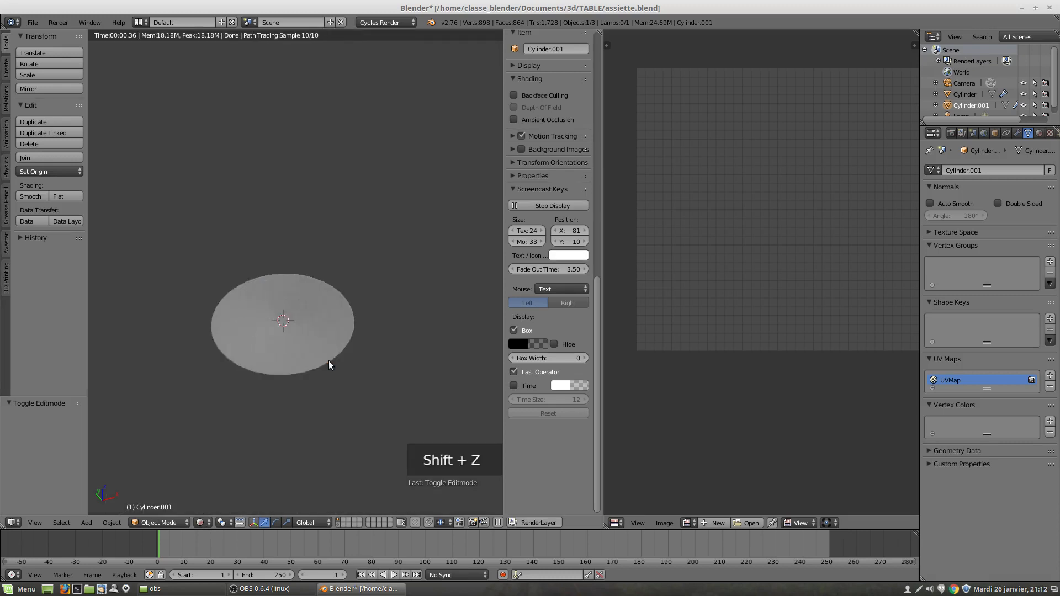
key("shift+z")
key("shift+z")
key("shift+z")
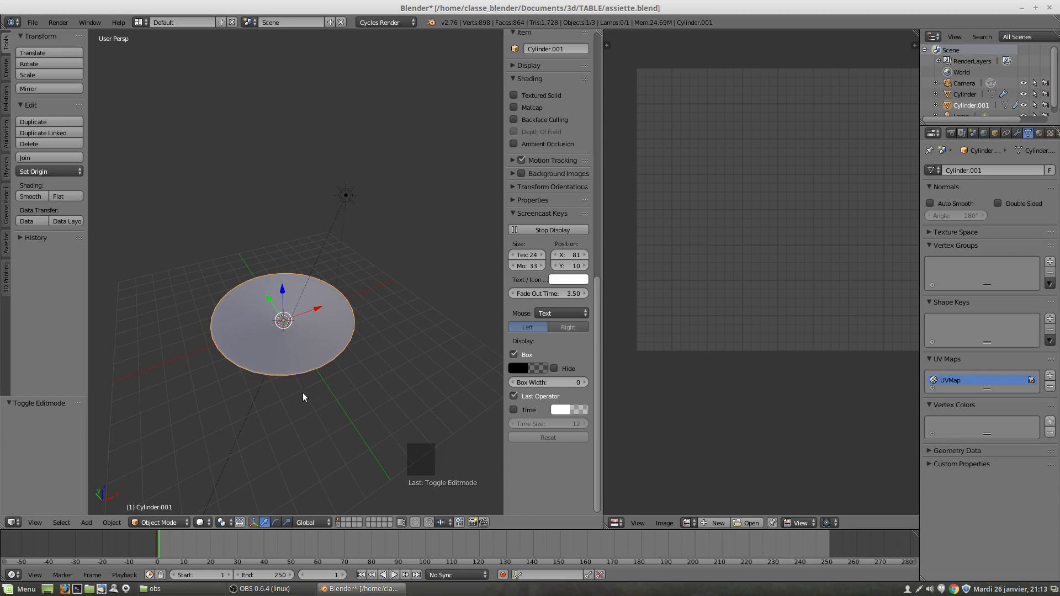
Step: Add a plane at the origin beneath the plate and scale it up about 7.77 times as a ground surface
middle_click_drag(250, 372, 276, 327)
scroll(276, 326, "left", 1)
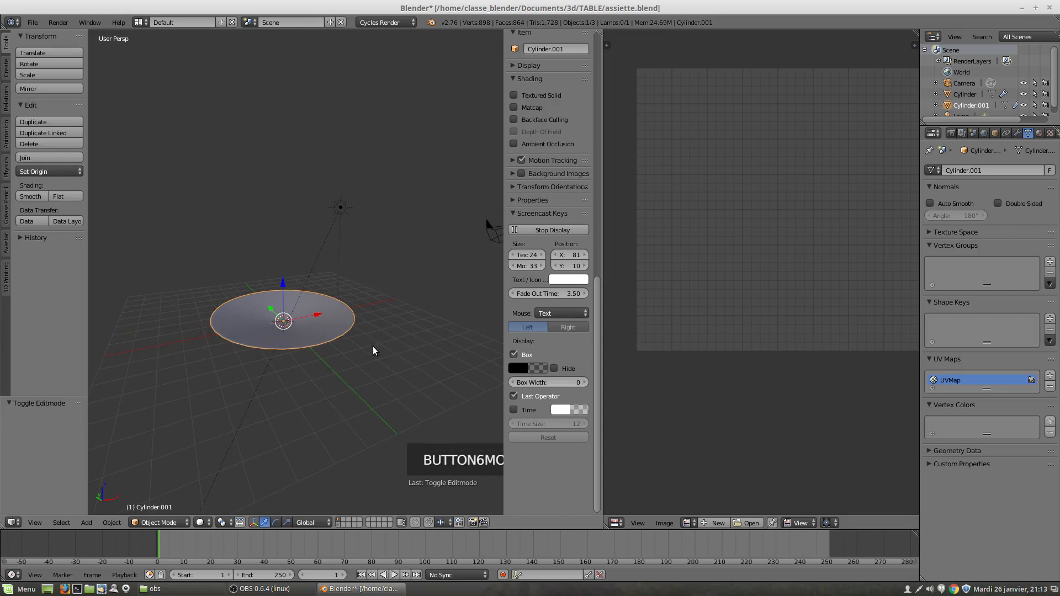
key("shift+a")
mouse_move(373, 347)
left_click(409, 348)
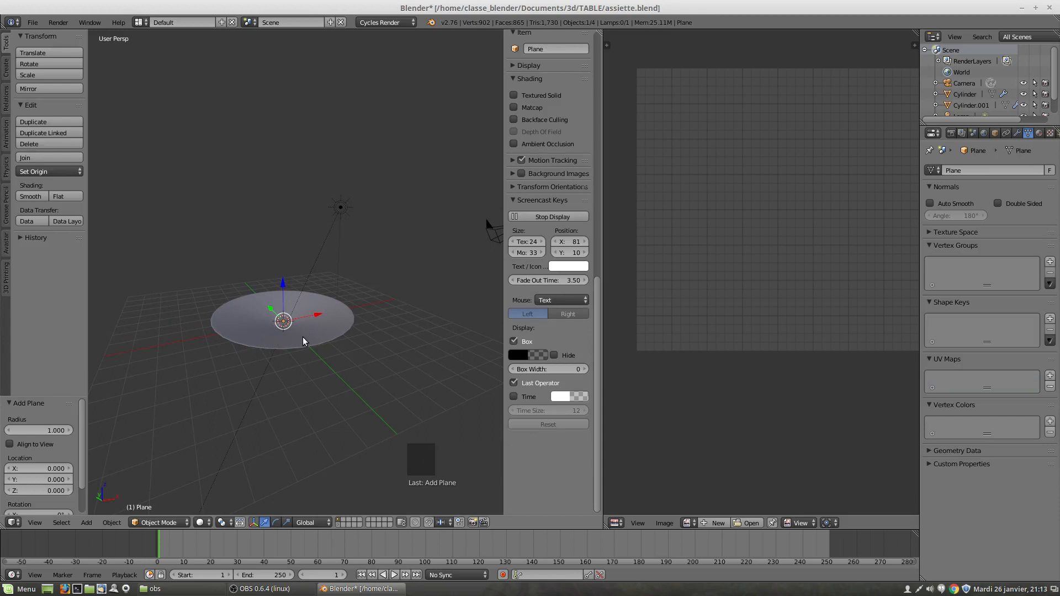
key("s")
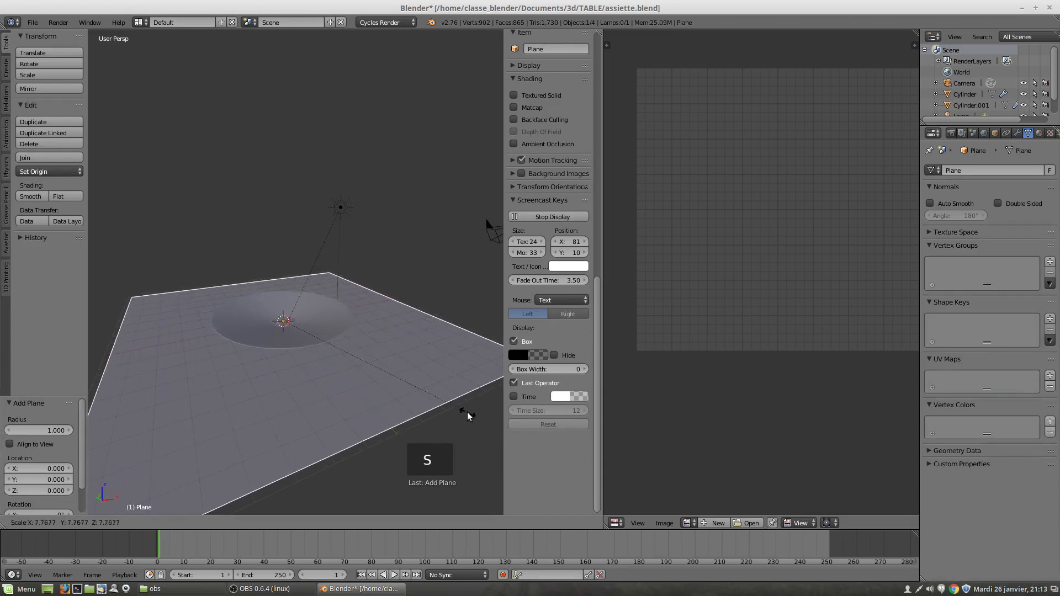
left_click(468, 412)
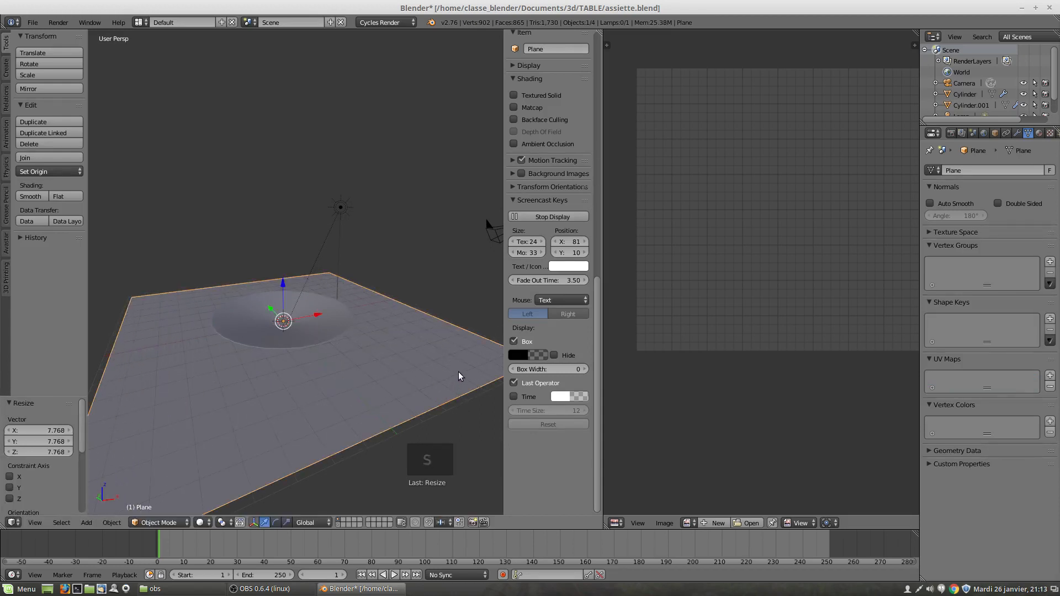
Step: Enter Edit Mode on the ground plane and unwrap its UVs with the standard Unwrap
key("Tab")
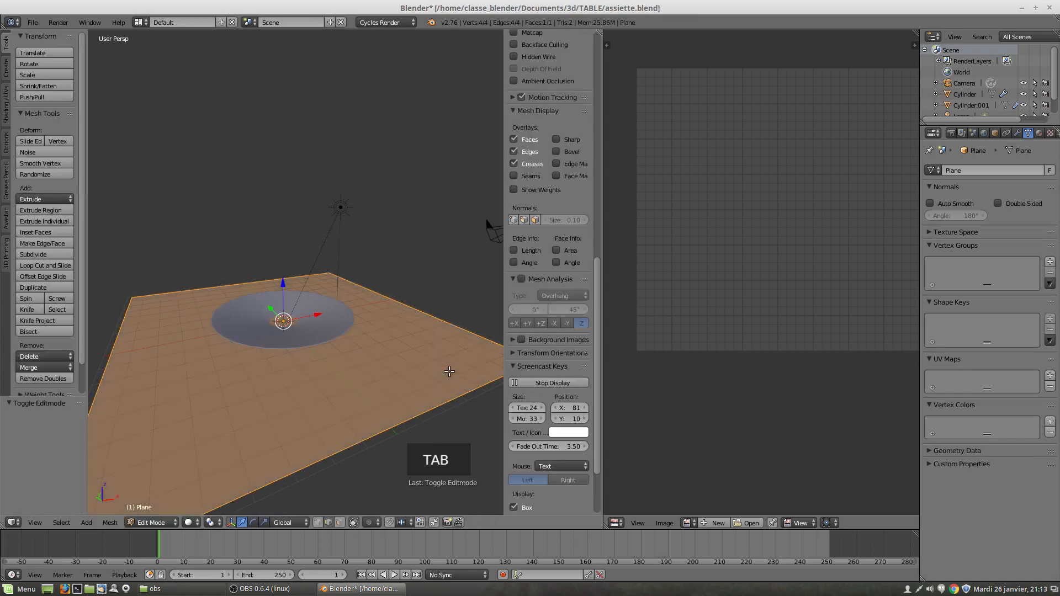
key("u")
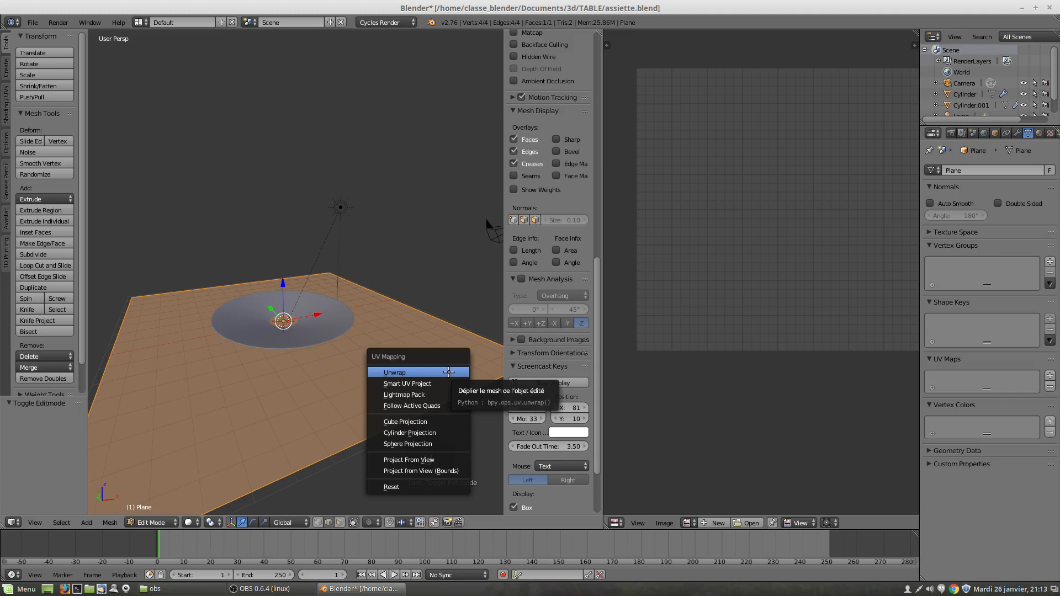
left_click(448, 372)
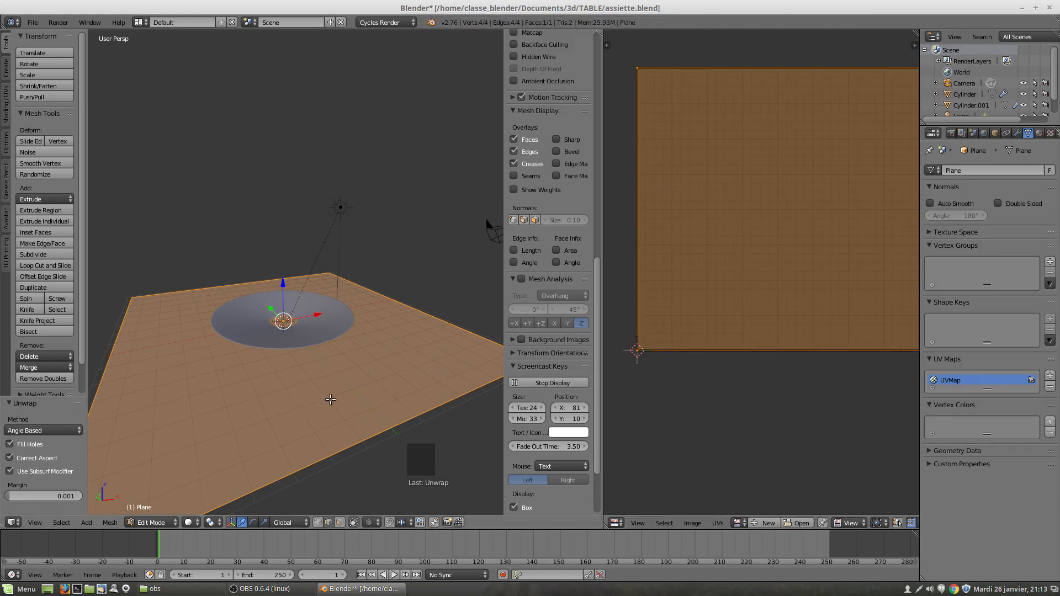
Step: Show the 3D view in Rendered shading and examine the plate's shadow on the ground plane from several angles
key("shift+z")
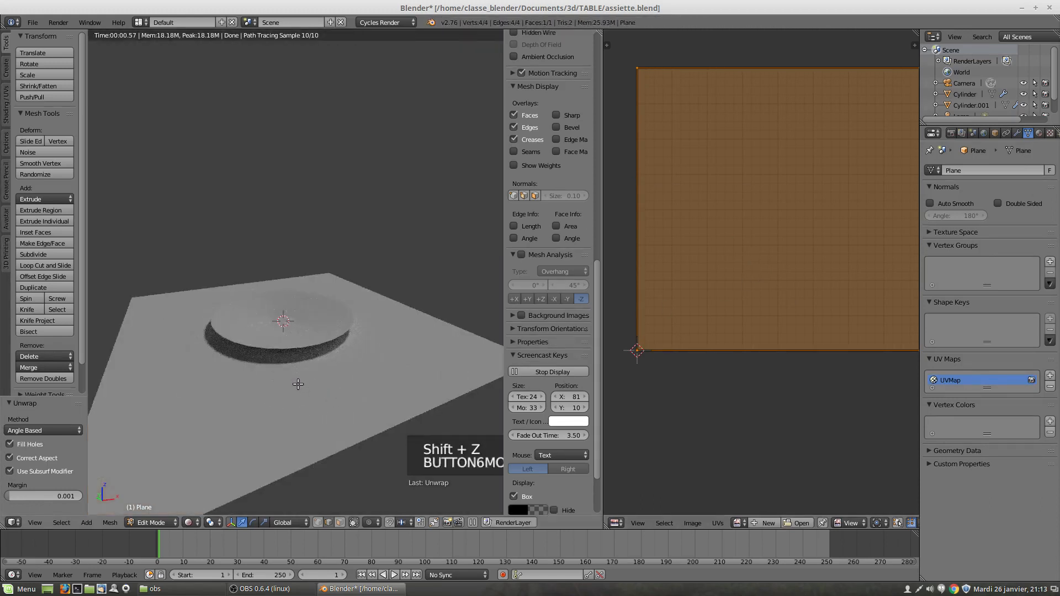
middle_click(300, 401)
middle_click_drag(300, 402, 313, 360)
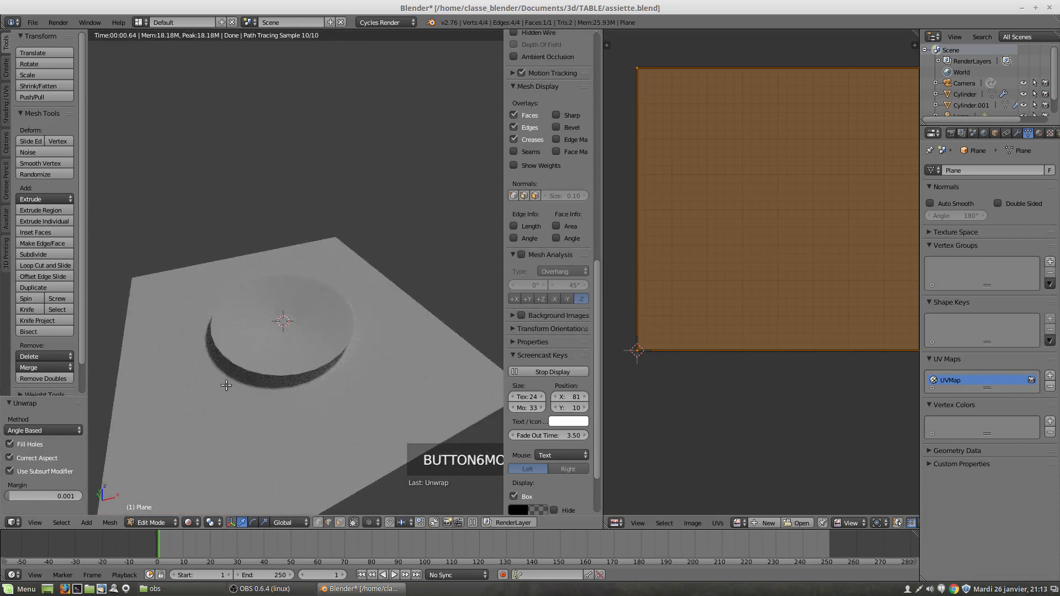
scroll(256, 408, "up", 2)
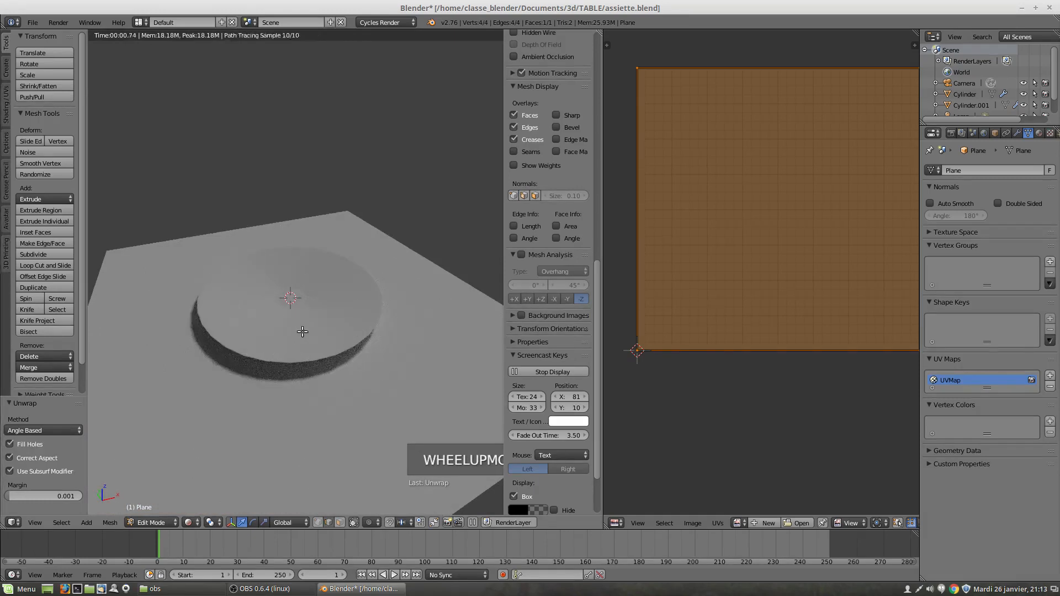
mouse_move(323, 357)
middle_mouse_down()
mouse_move(305, 330)
mouse_move(310, 353)
middle_mouse_up()
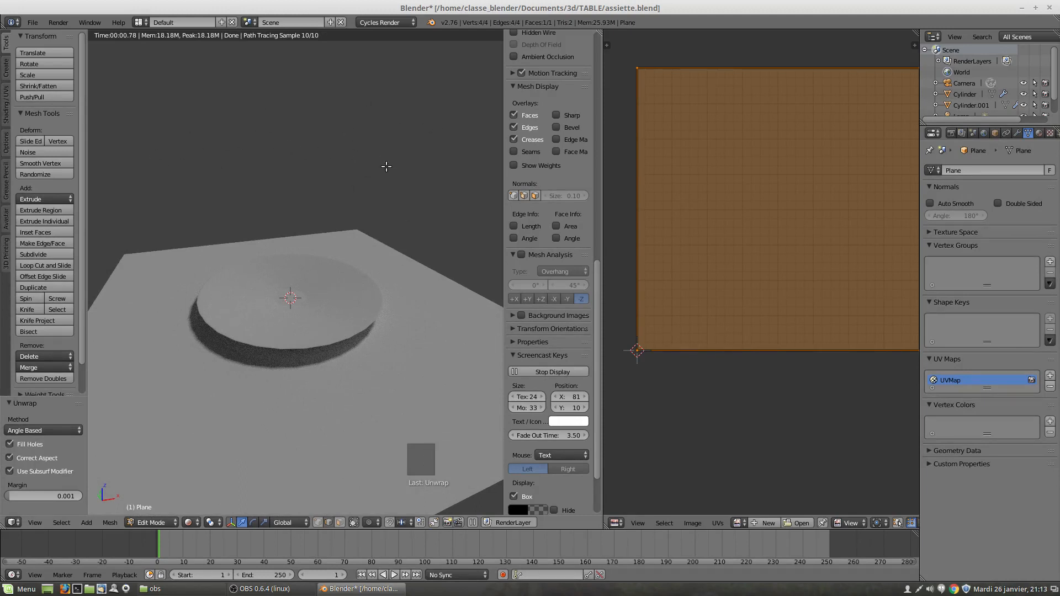
Step: Enable nodes for the World surface and inspect the rendered background around the ground plane
left_click(984, 134)
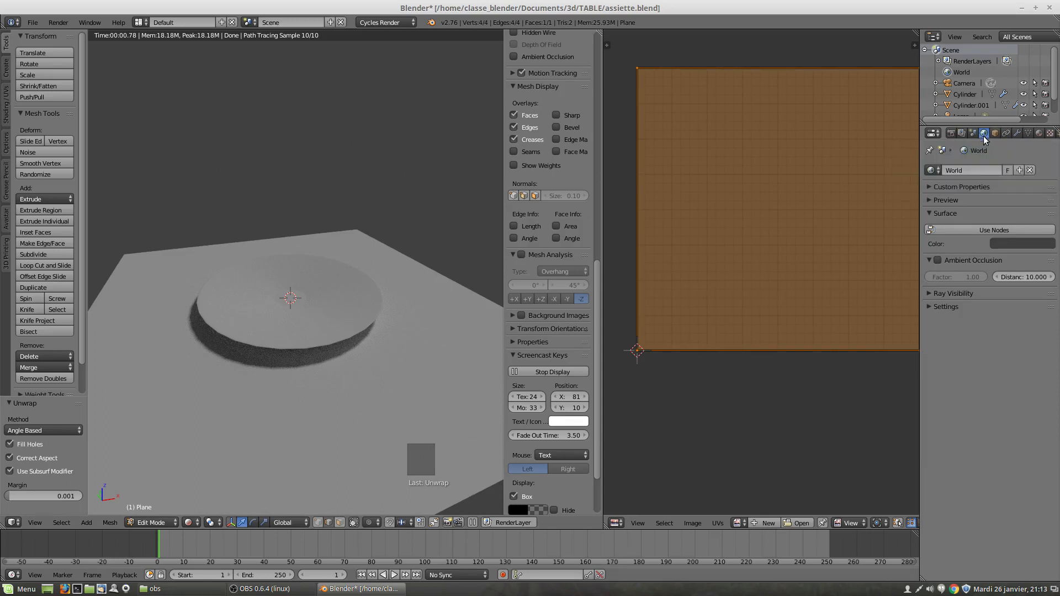
left_click(981, 231)
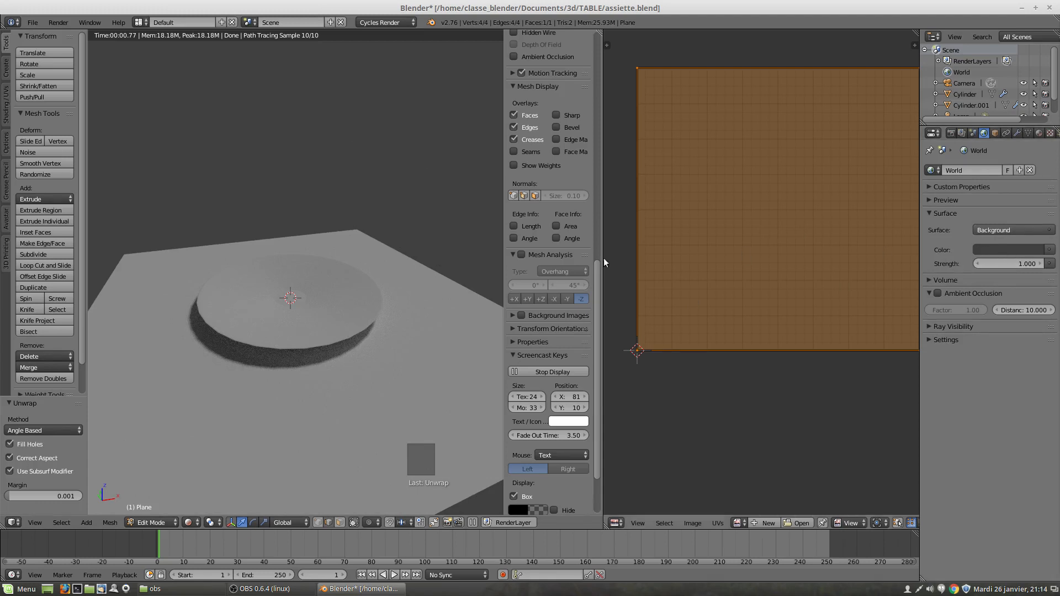
middle_click_drag(290, 323, 320, 323)
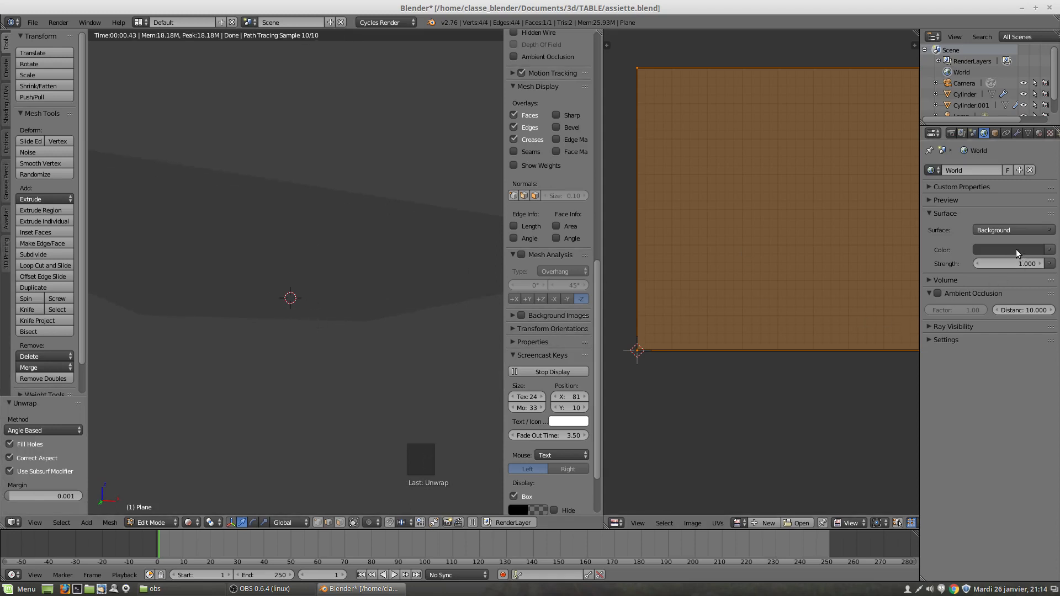
Step: Try World background strengths of 2.200 and 0.500 on the rendered view
left_click(1015, 264)
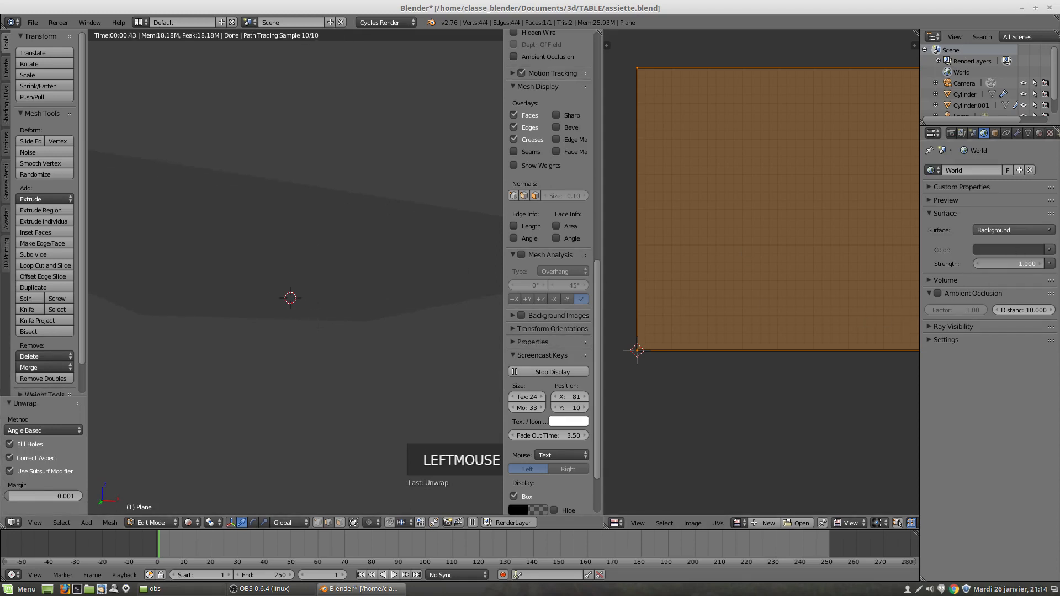
mouse_move(1015, 264)
left_mouse_down()
mouse_move(1031, 264)
mouse_move(1015, 264)
left_mouse_up()
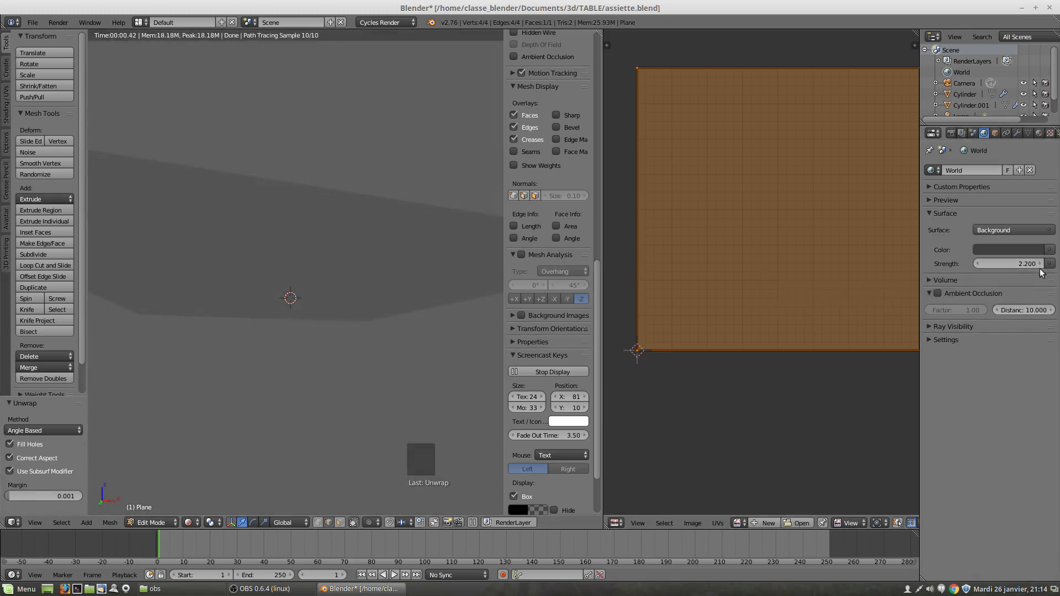
left_click_drag(1031, 264, 1015, 264)
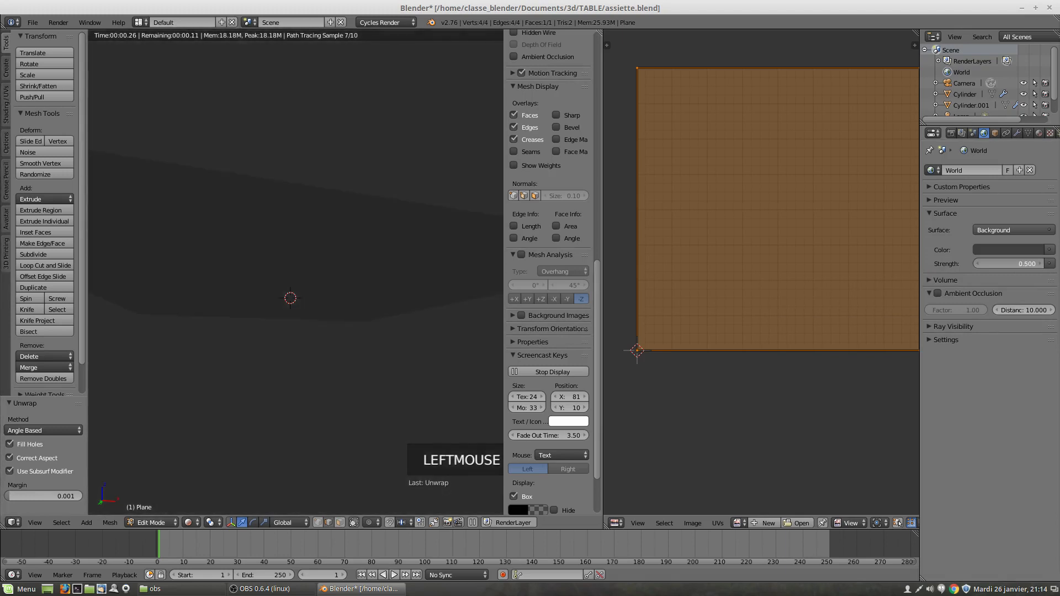
Step: Try a muted pink and a saturated dark red as the World background colour
left_click(1025, 247)
left_click_drag(1036, 152, 993, 150)
middle_click_drag(457, 256, 442, 327)
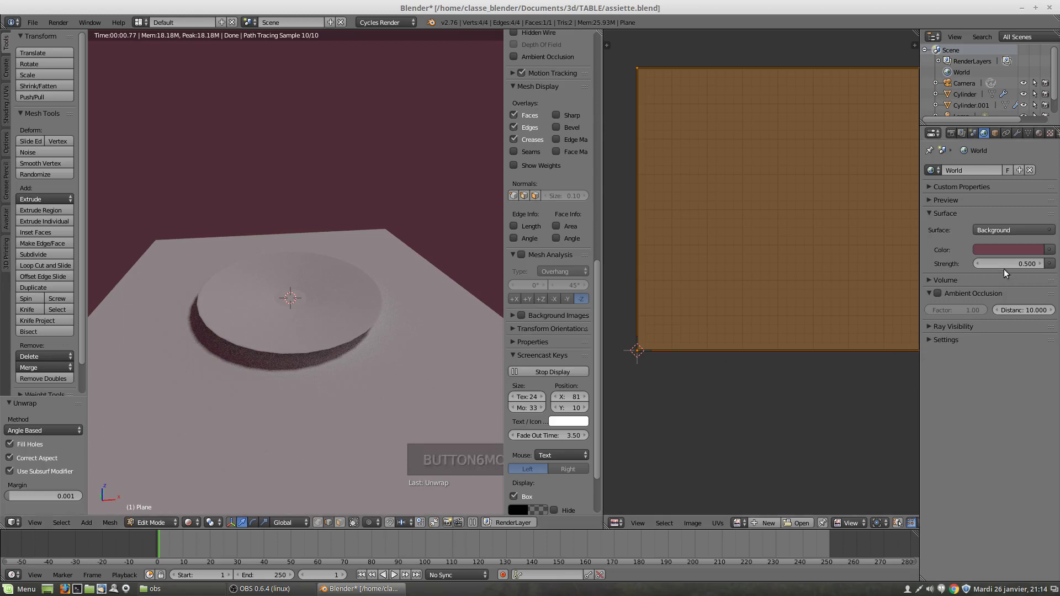
left_click(1000, 249)
left_click_drag(992, 149, 994, 170)
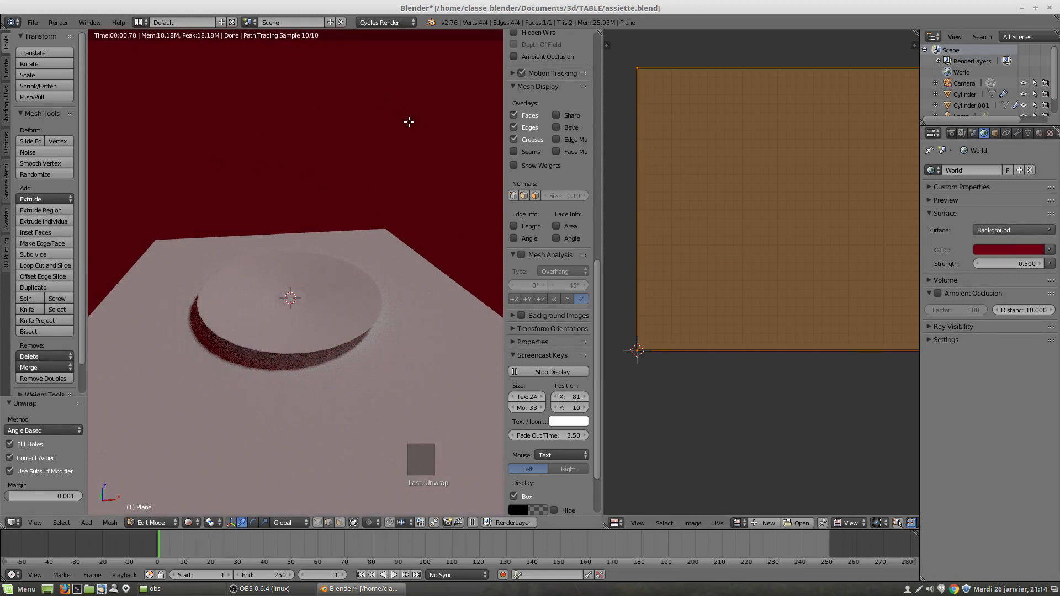
Step: Set the World background colour to pure white with R, G and B at 1.000
left_click(1022, 249)
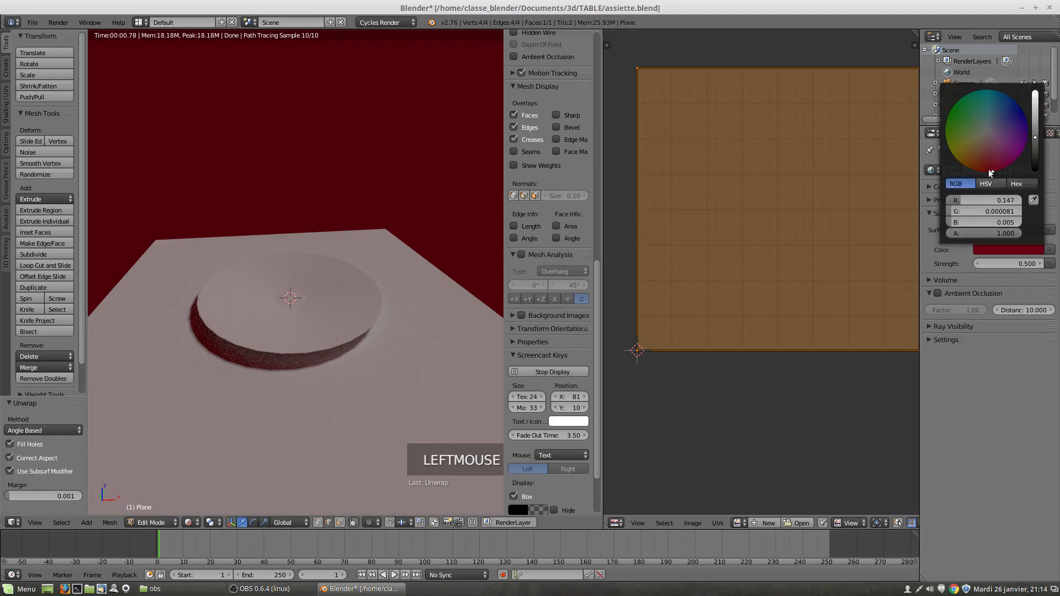
left_click_drag(955, 202, 1020, 201)
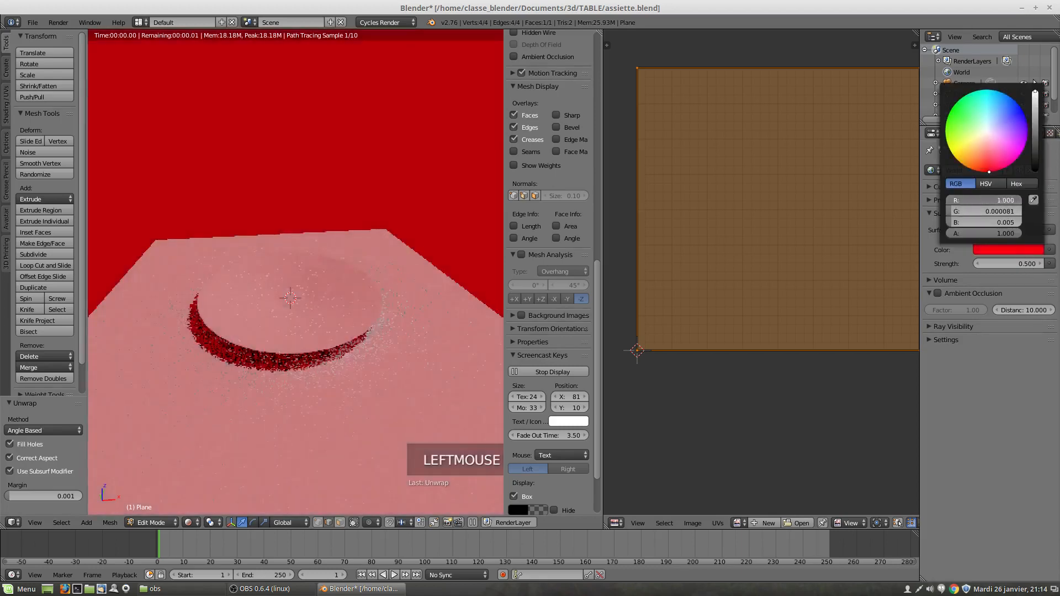
left_click_drag(950, 211, 1019, 210)
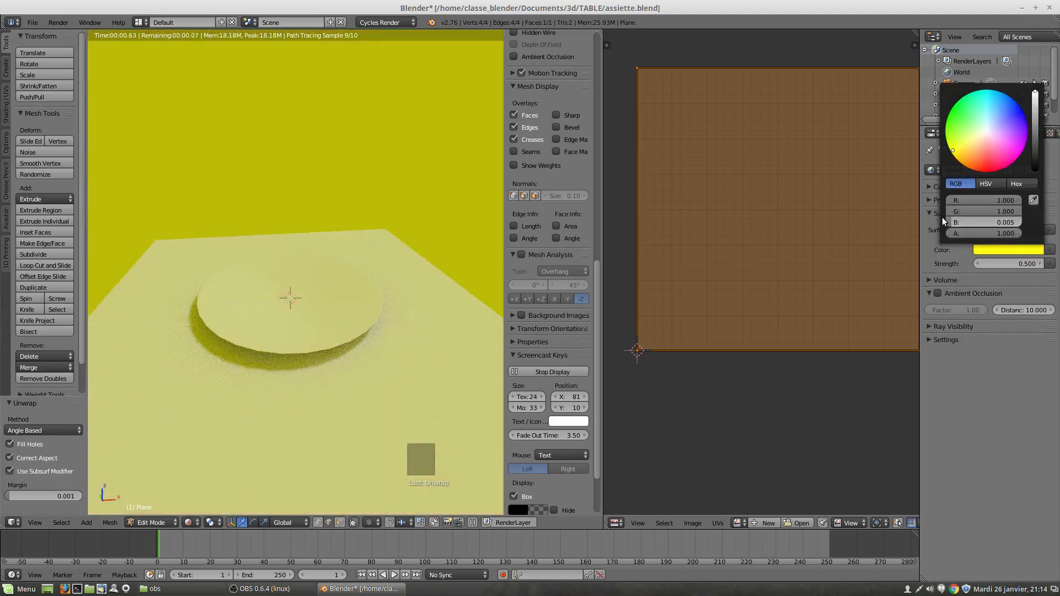
left_click_drag(949, 221, 1022, 225)
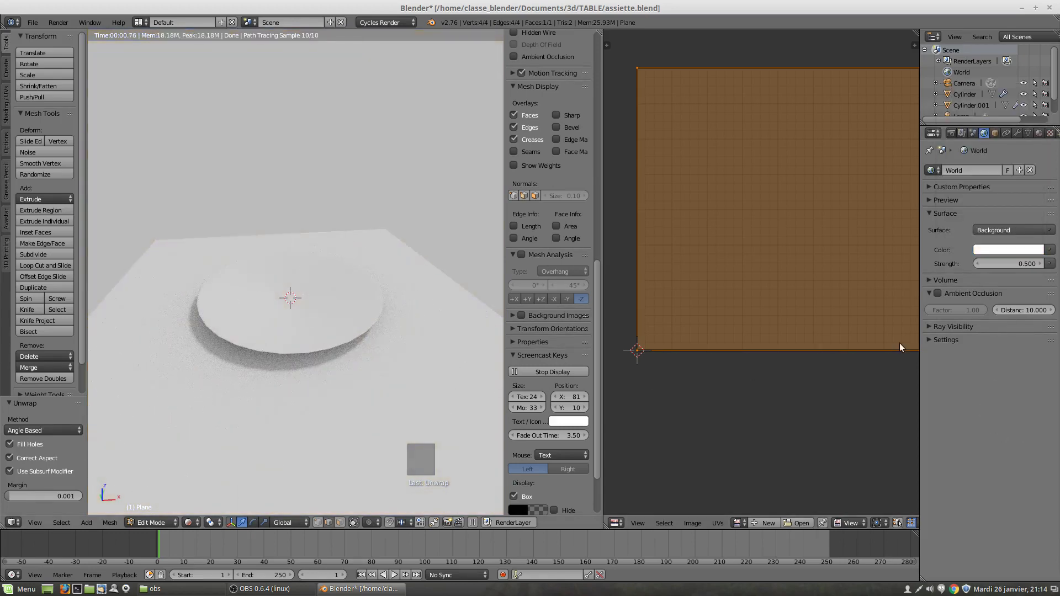
Step: Examine the rendered plate, its shadow and the ground plane against the white background from the side and from below
scroll(301, 430, "left", 1)
middle_click_drag(301, 430, 308, 357)
scroll(317, 383, "left", 1)
scroll(317, 383, "up", 2)
scroll(317, 383, "left", 1)
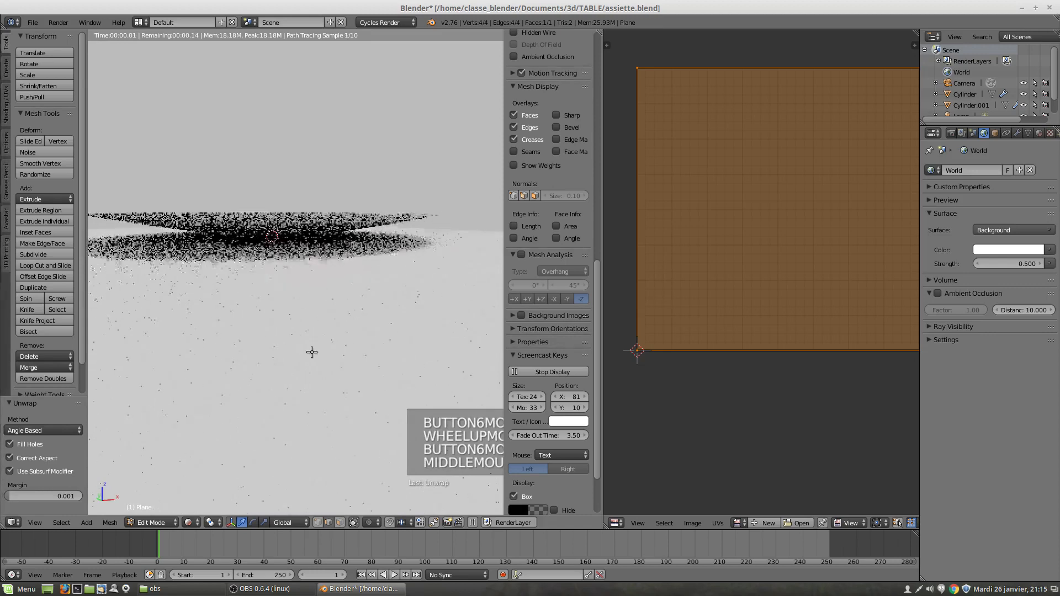
scroll(309, 351, "left", 1)
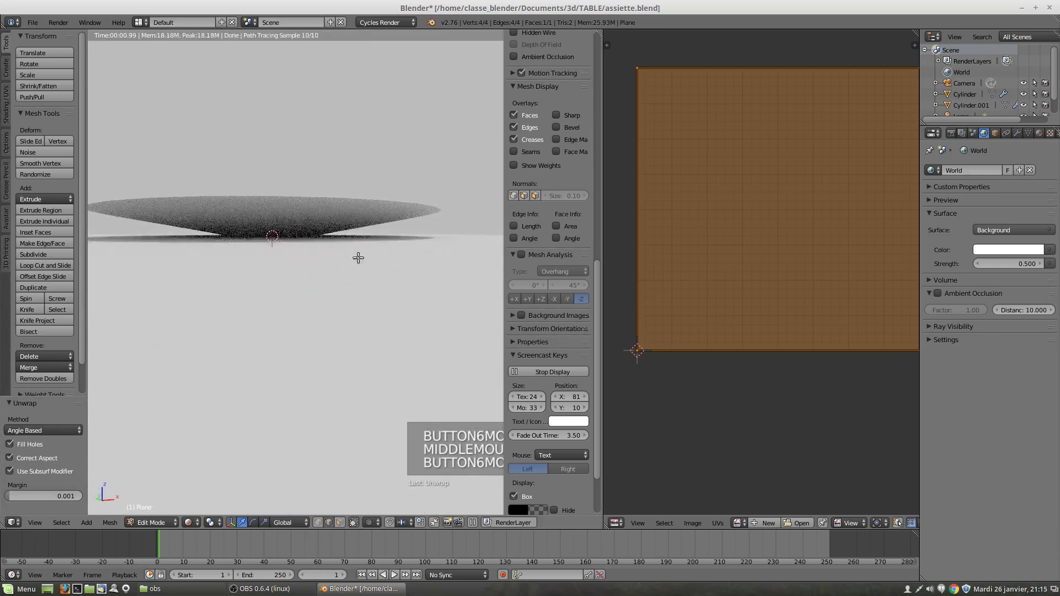
middle_click_drag(315, 310, 293, 284)
scroll(296, 379, "left", 1)
scroll(296, 379, "down", 6)
scroll(297, 354, "left", 1)
scroll(293, 284, "left", 1)
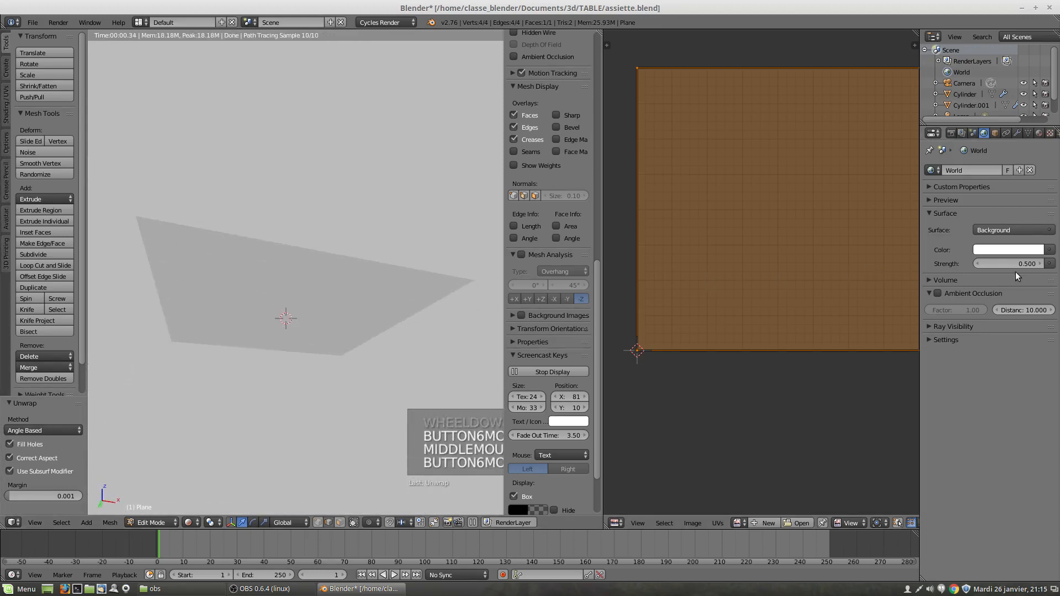
Step: Lower the World background strength to 0.100 and check the rendered shading of the plate and ground plane
left_click(978, 264)
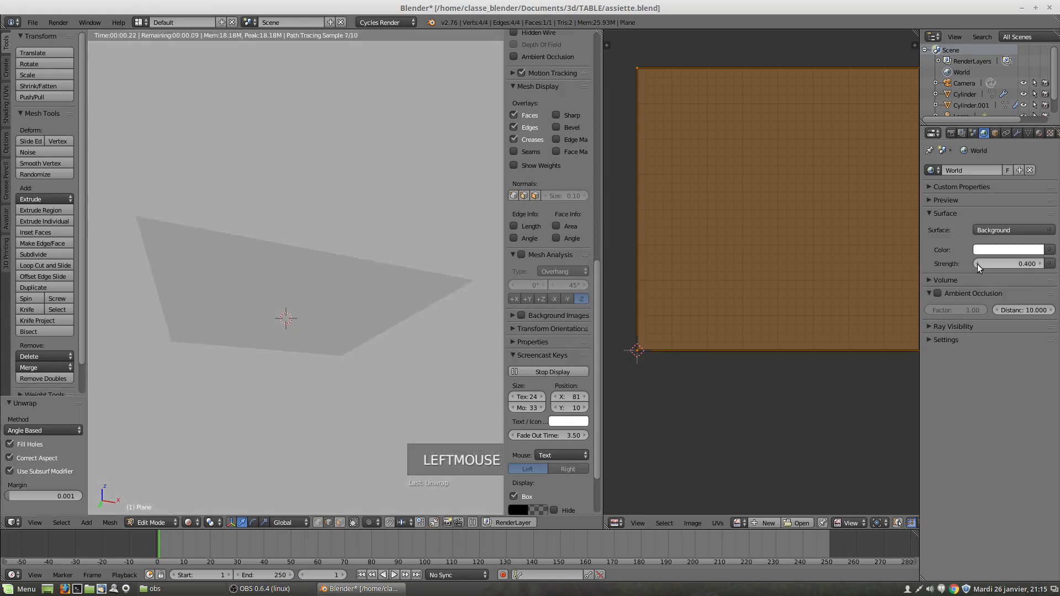
left_click(978, 264)
left_click(978, 264)
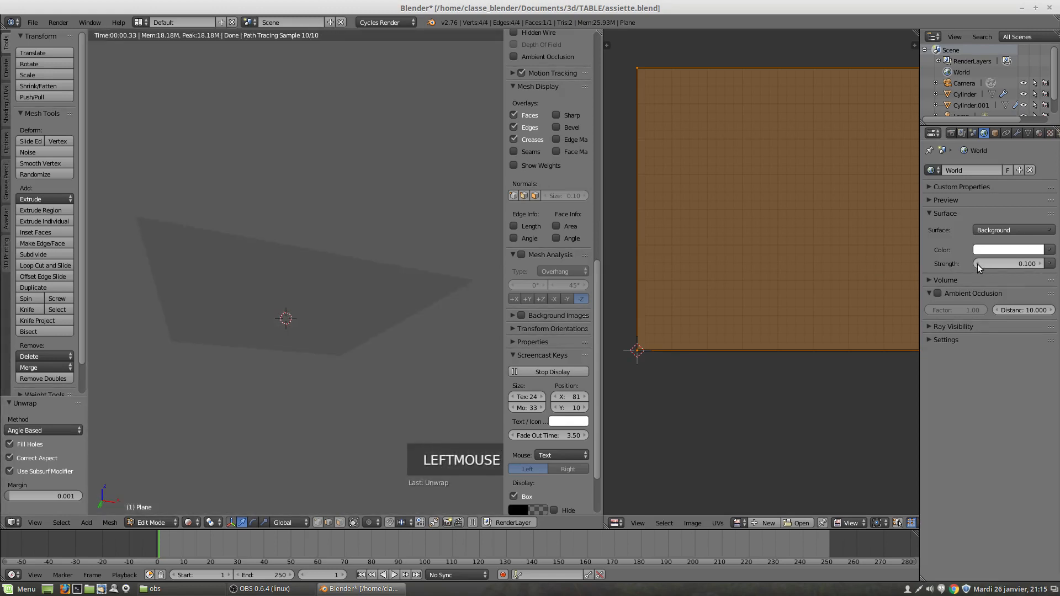
left_click(977, 264)
middle_click_drag(448, 293, 322, 321)
scroll(321, 321, "up", 7)
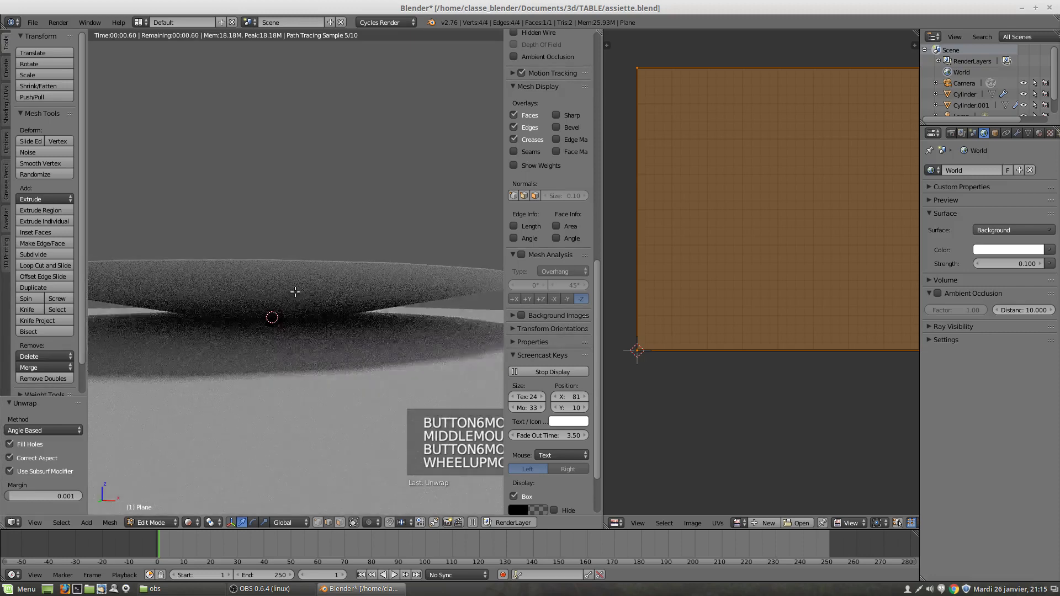
scroll(343, 302, "down", 3)
middle_click_drag(350, 307, 348, 360)
scroll(350, 365, "down", 3)
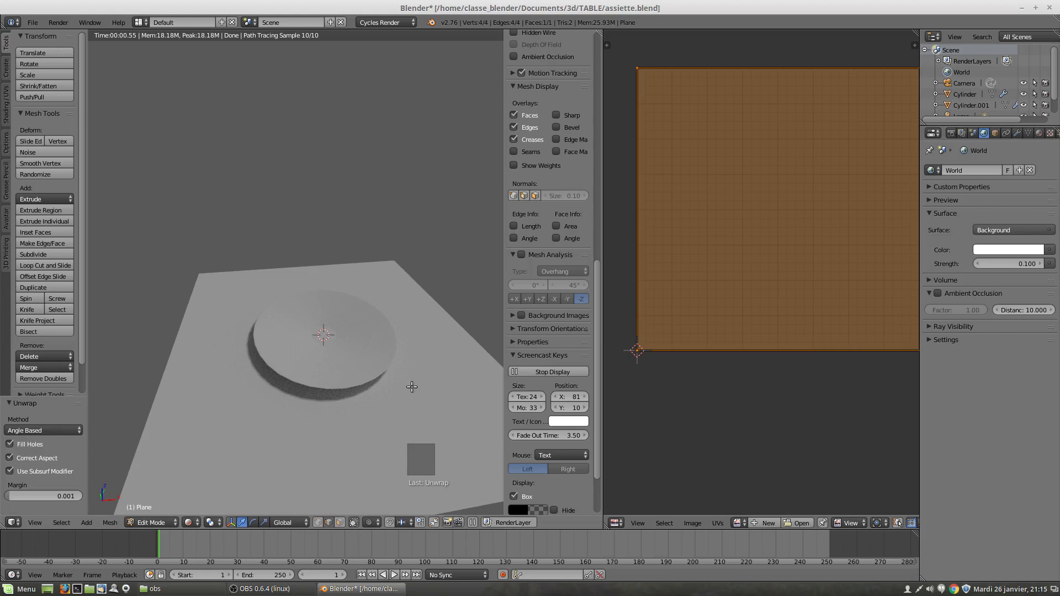
middle_click_drag(282, 394, 423, 370)
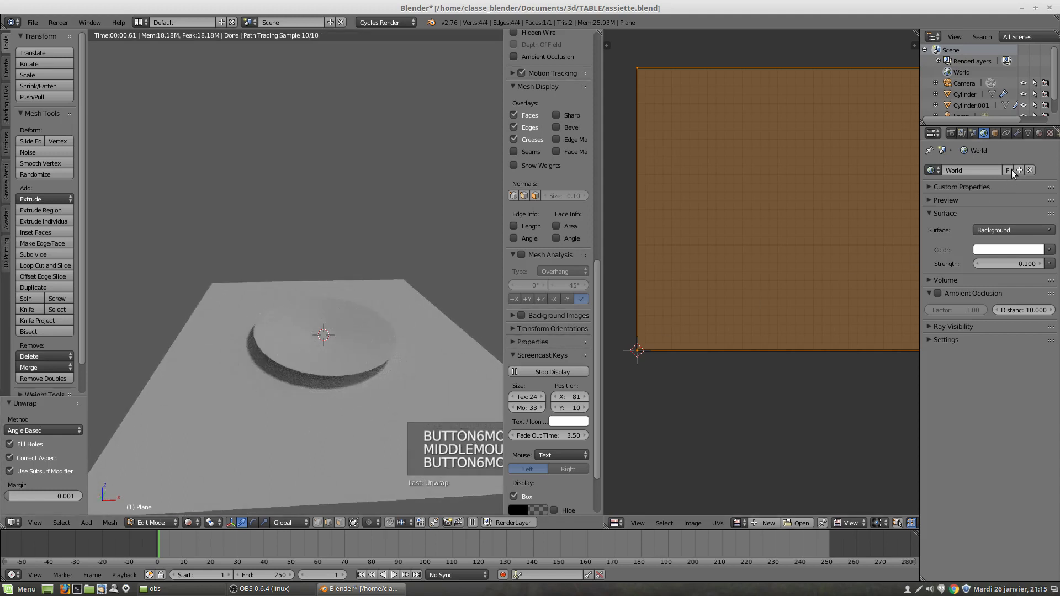
Step: Select the plate object Cylinder.001 and rename it "assiette"
scroll(961, 91, "down", 2)
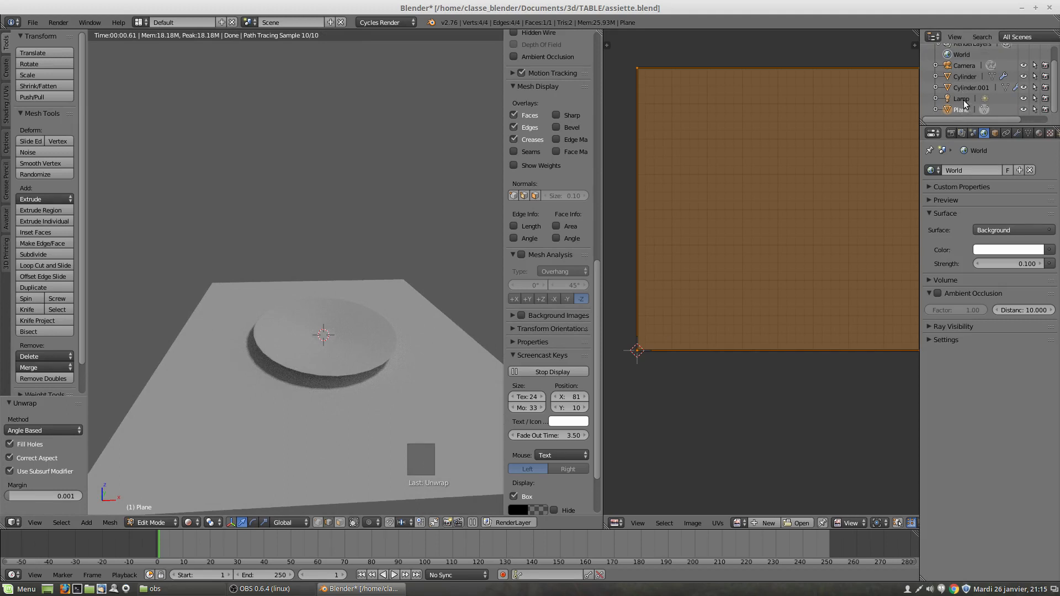
left_click(961, 98)
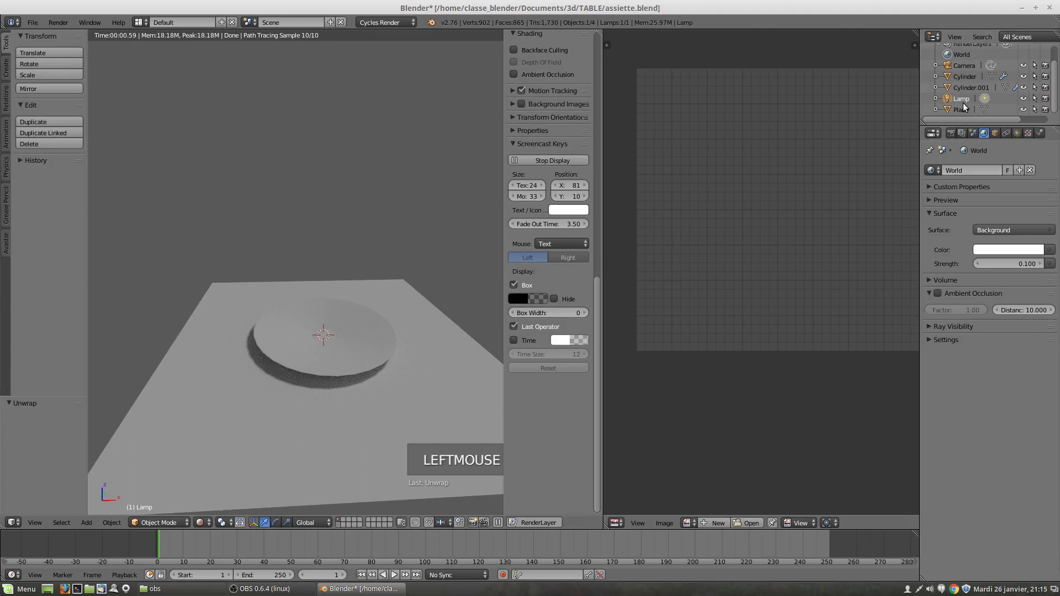
left_click(963, 87)
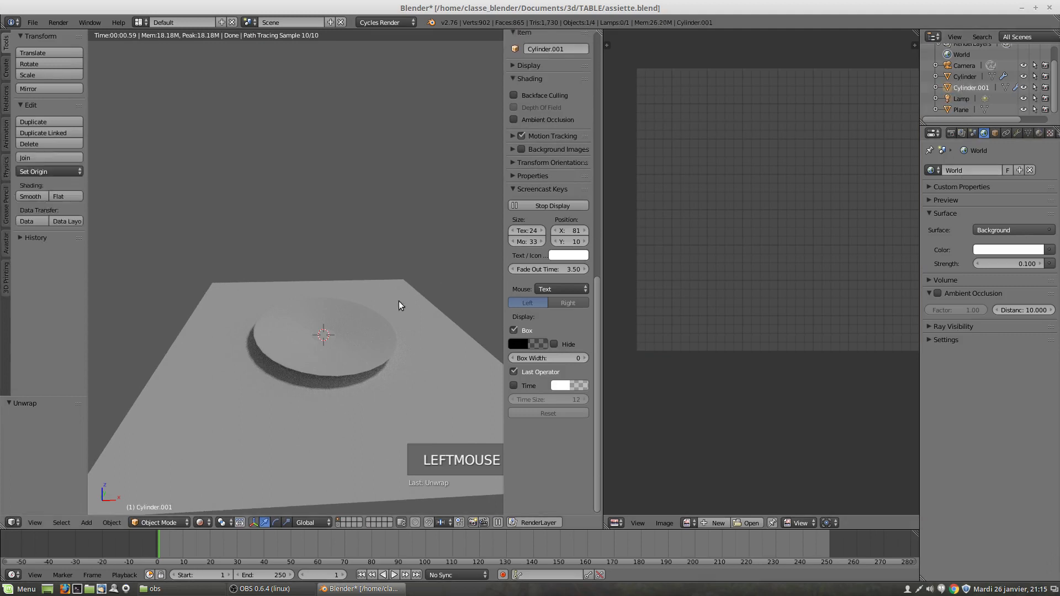
right_click(359, 345)
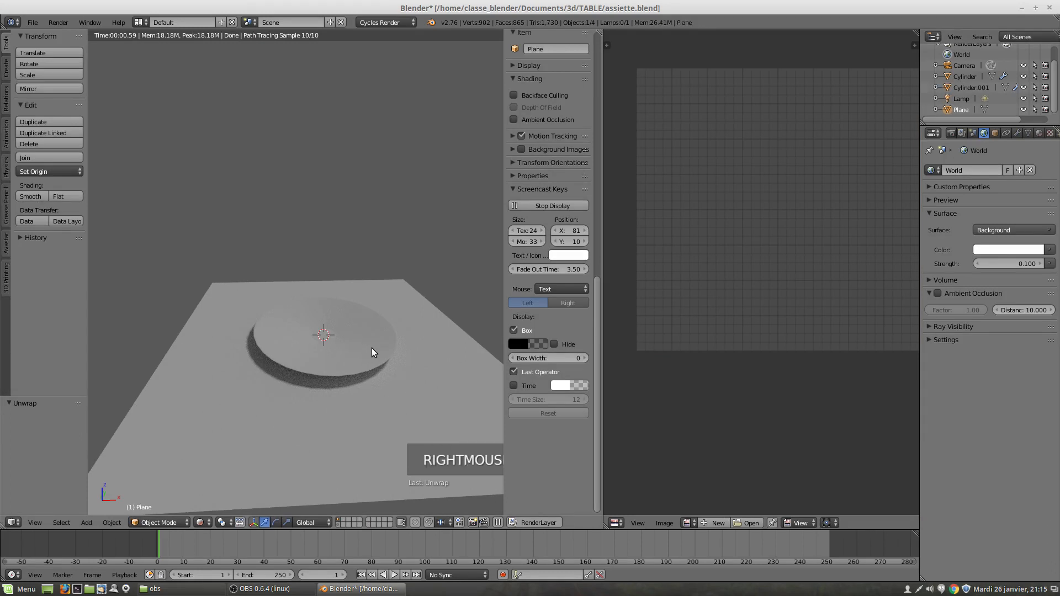
key("ctrl+z")
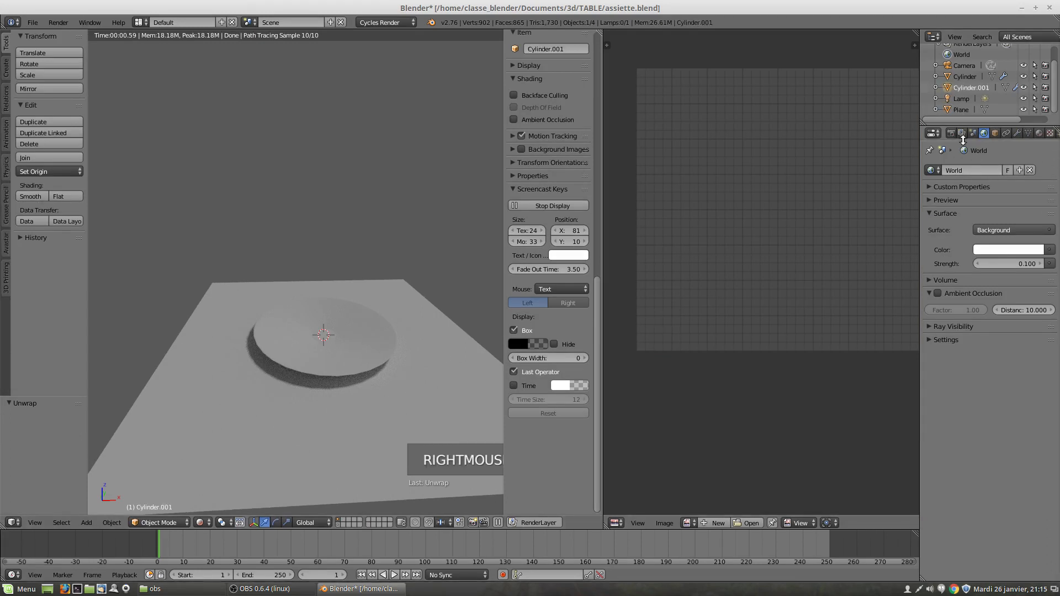
left_click(995, 134)
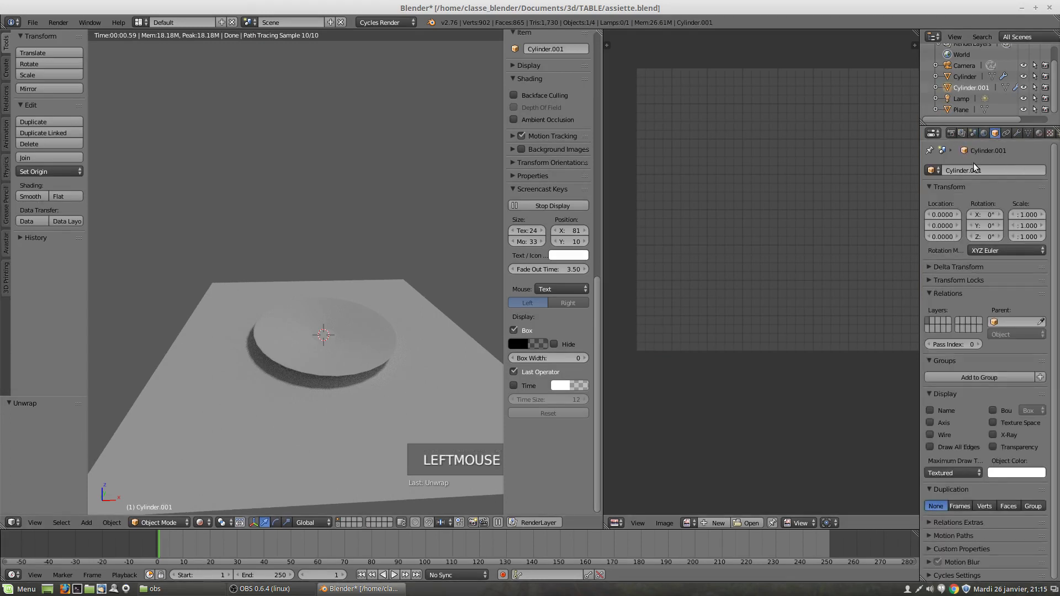
left_click(969, 170)
type("assiette")
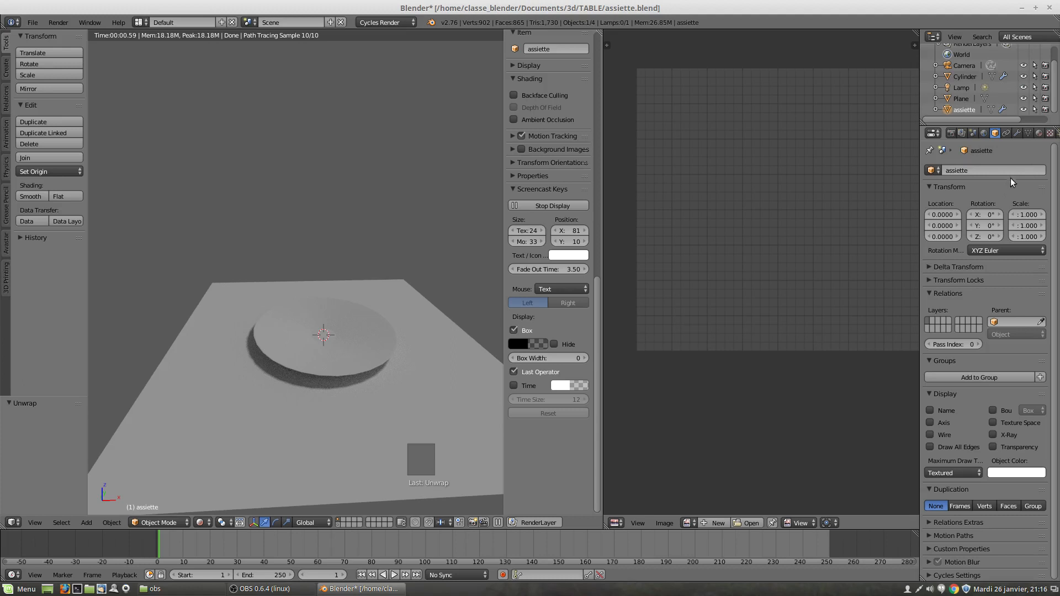
Step: Return the 3D view to Solid shading and delete the leftover Cylinder object from the scene
left_click(965, 77)
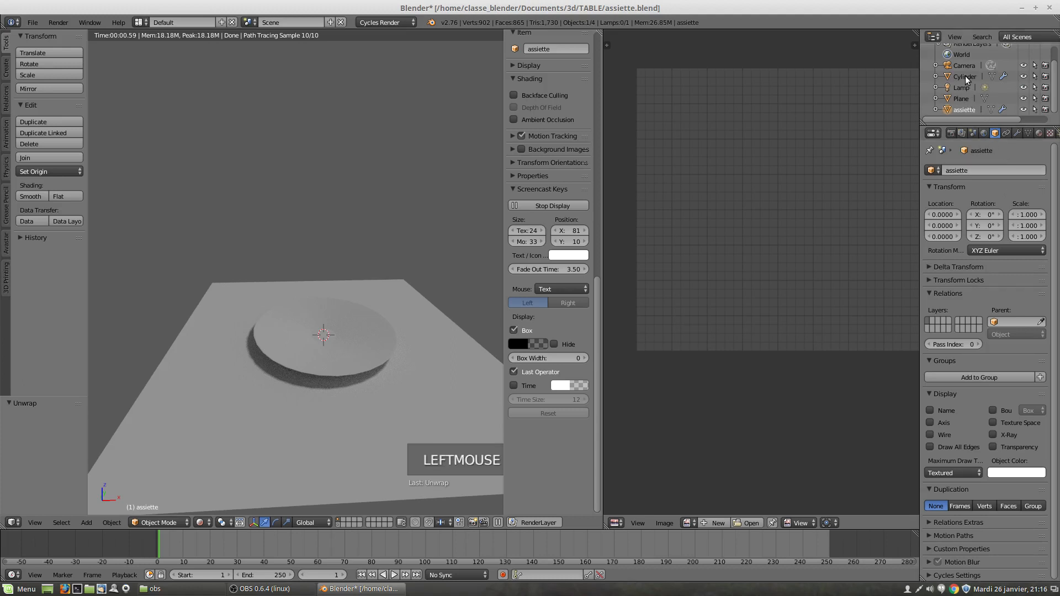
scroll(386, 313, "down", 1)
scroll(392, 313, "down", 1)
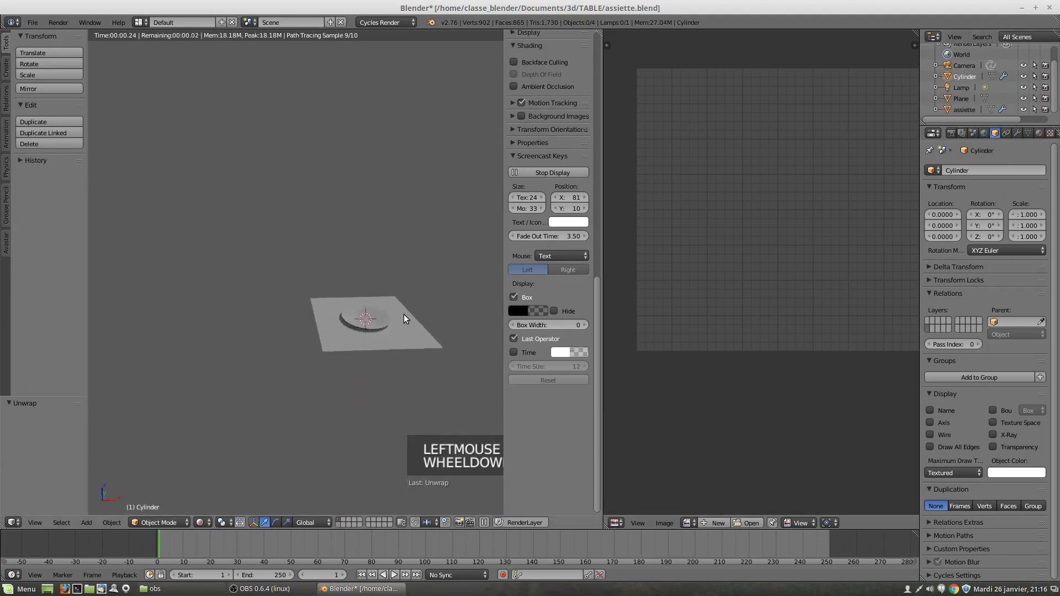
scroll(407, 314, "up", 2)
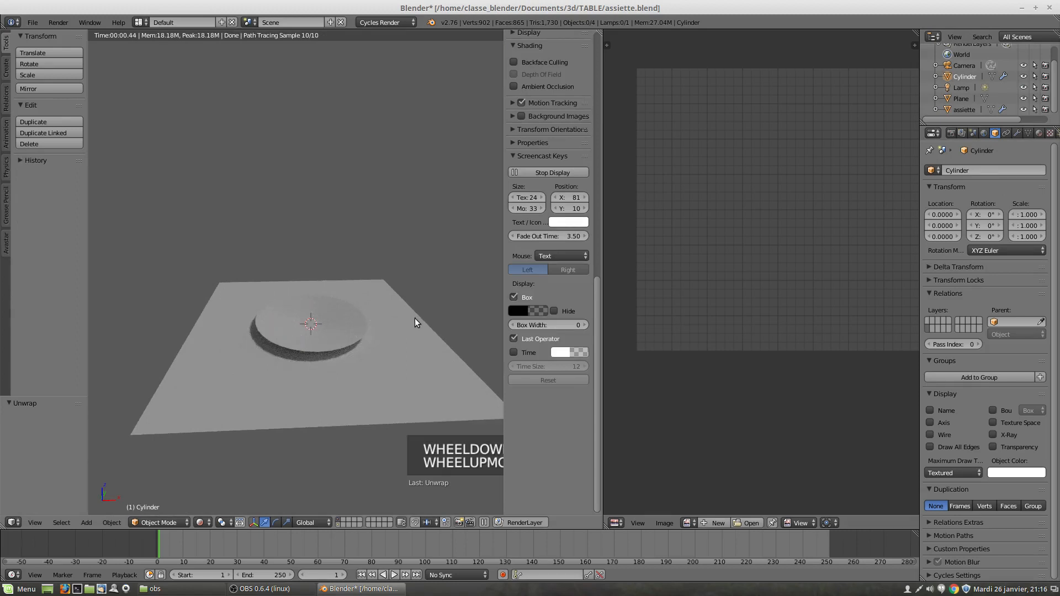
key("shift+z")
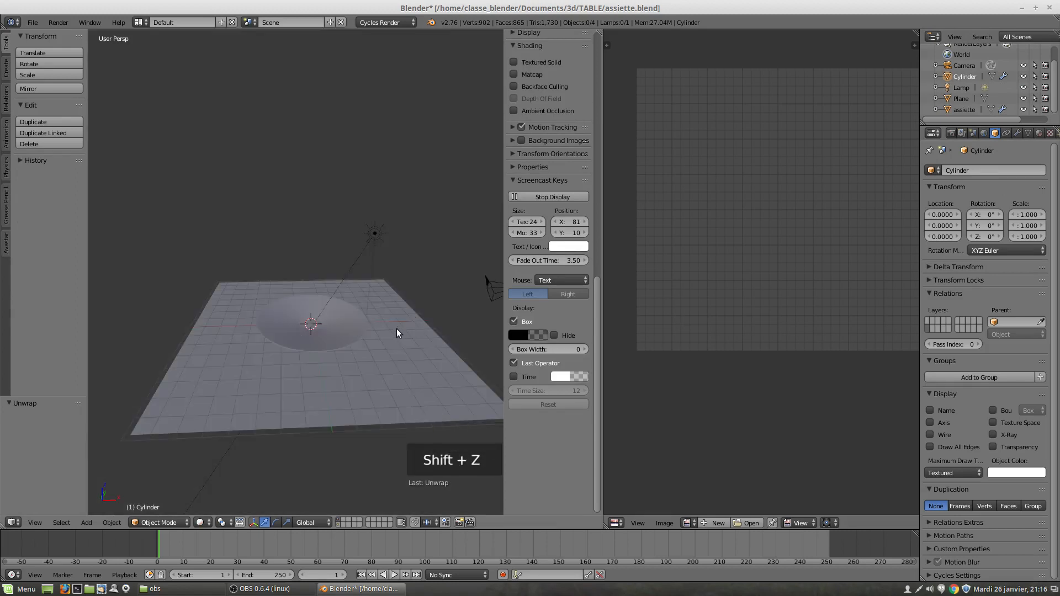
key("KP_Decimal")
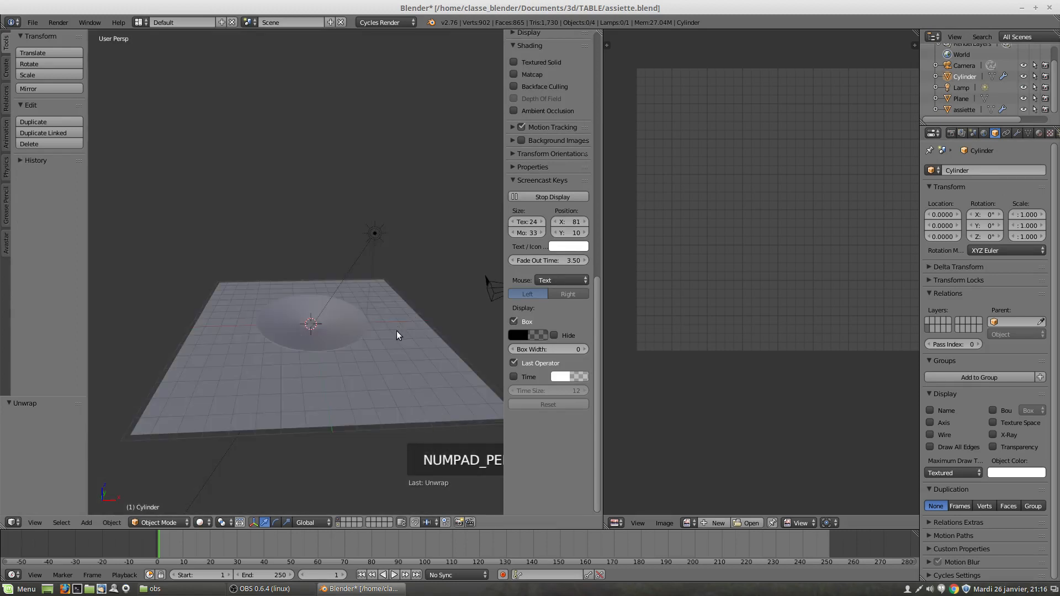
right_click(965, 76)
left_click(965, 77)
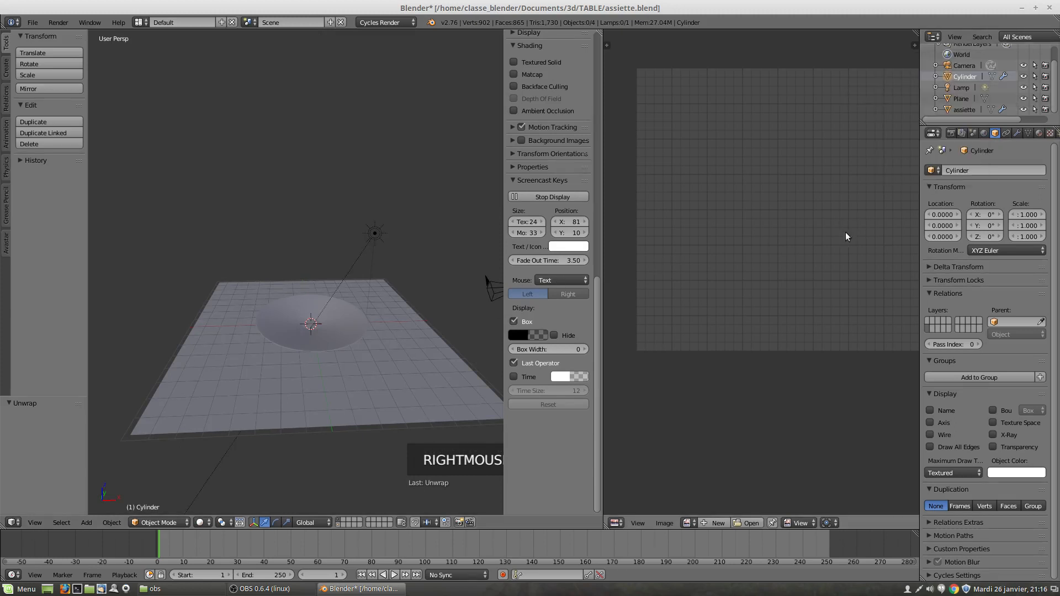
right_click(963, 77)
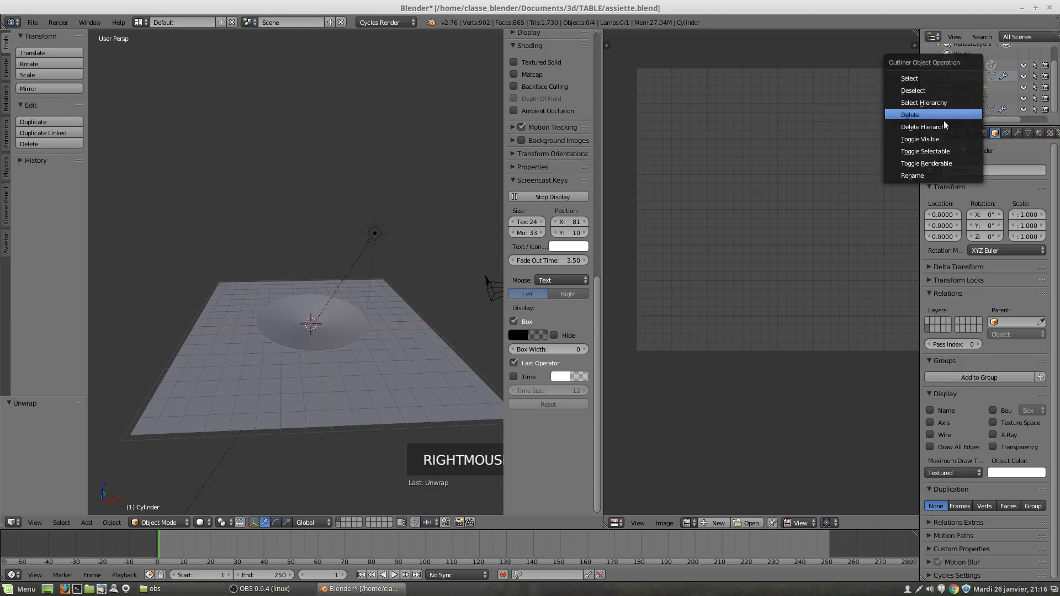
left_click(916, 114)
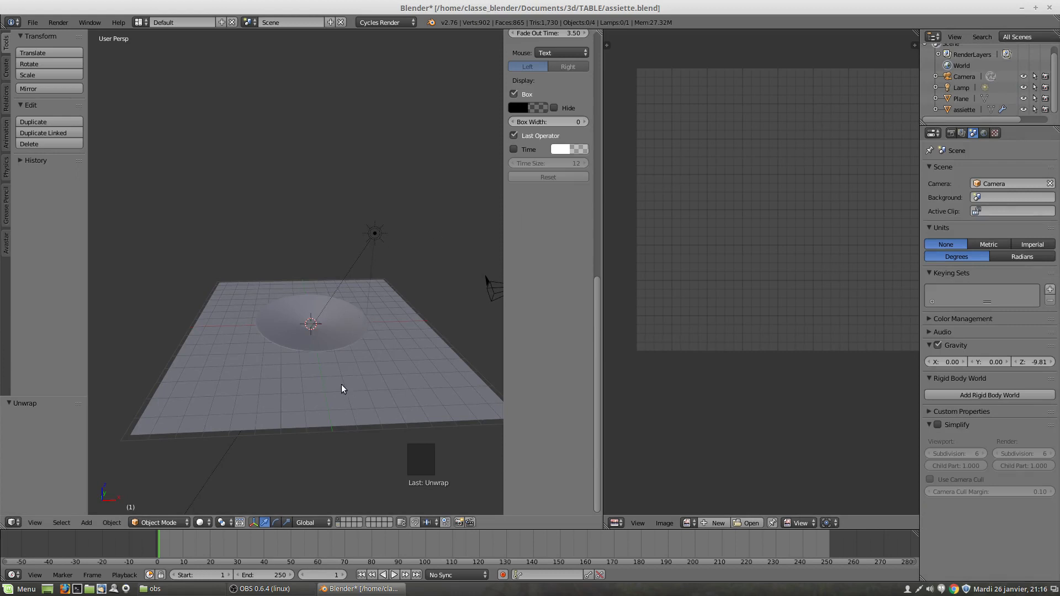
Step: Select the plate object and render the camera view to check the plate and its shadow on the ground plane
right_click(332, 348)
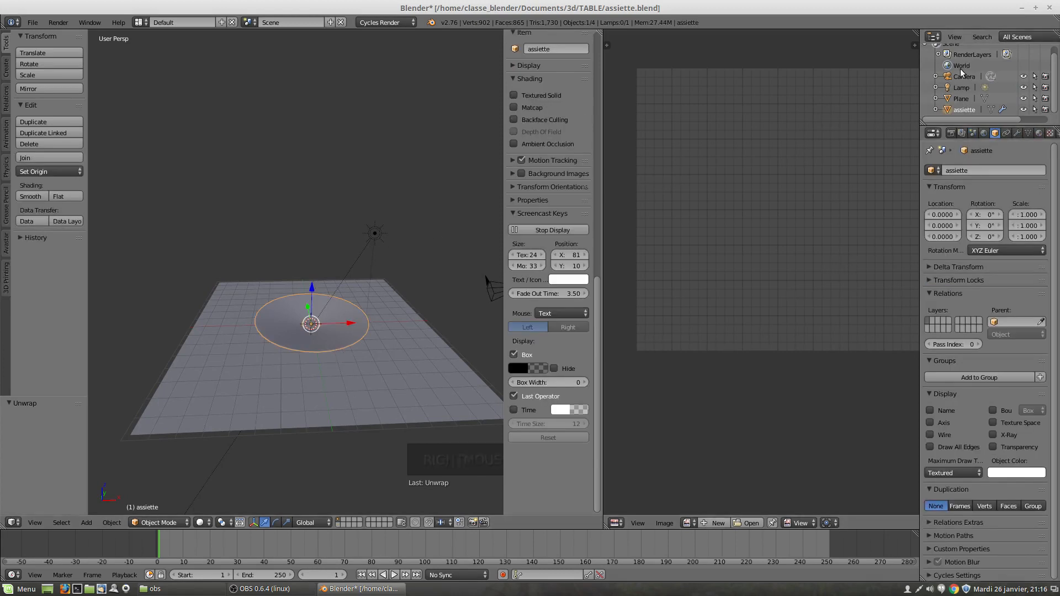
scroll(962, 101, "down", 1)
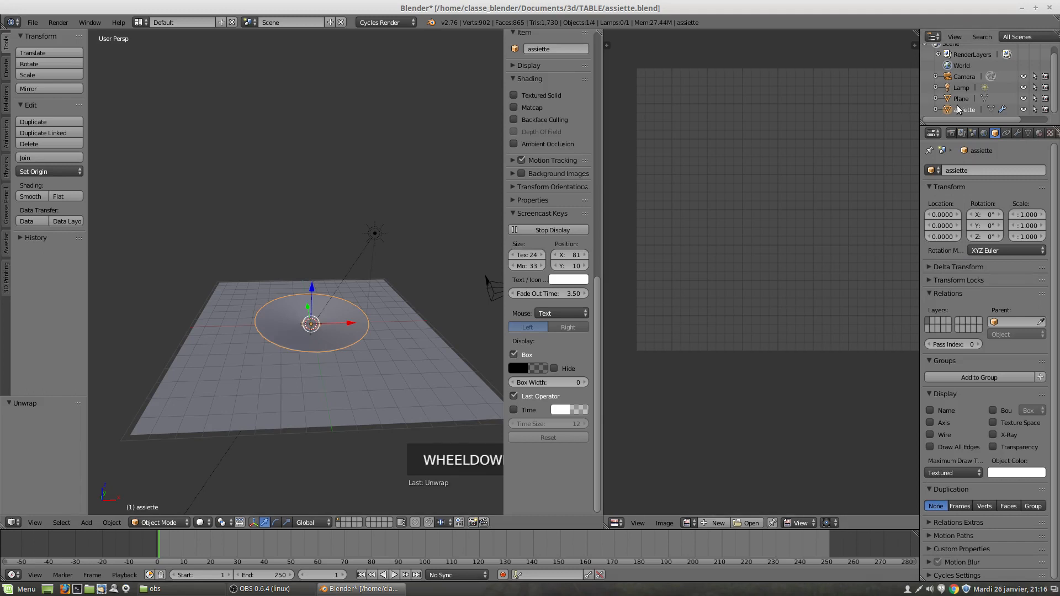
right_click(423, 383)
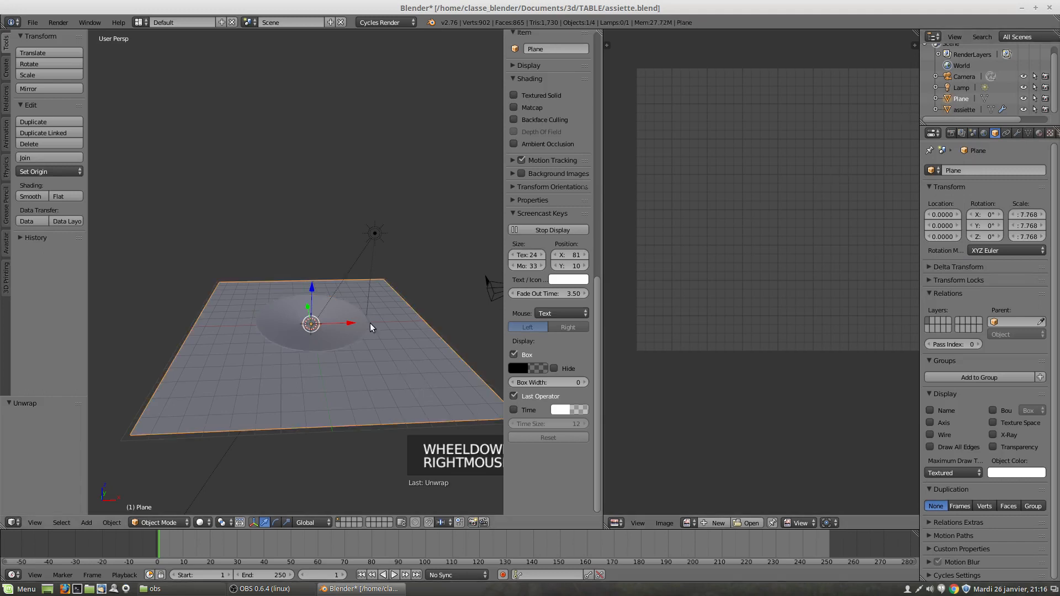
right_click(343, 334)
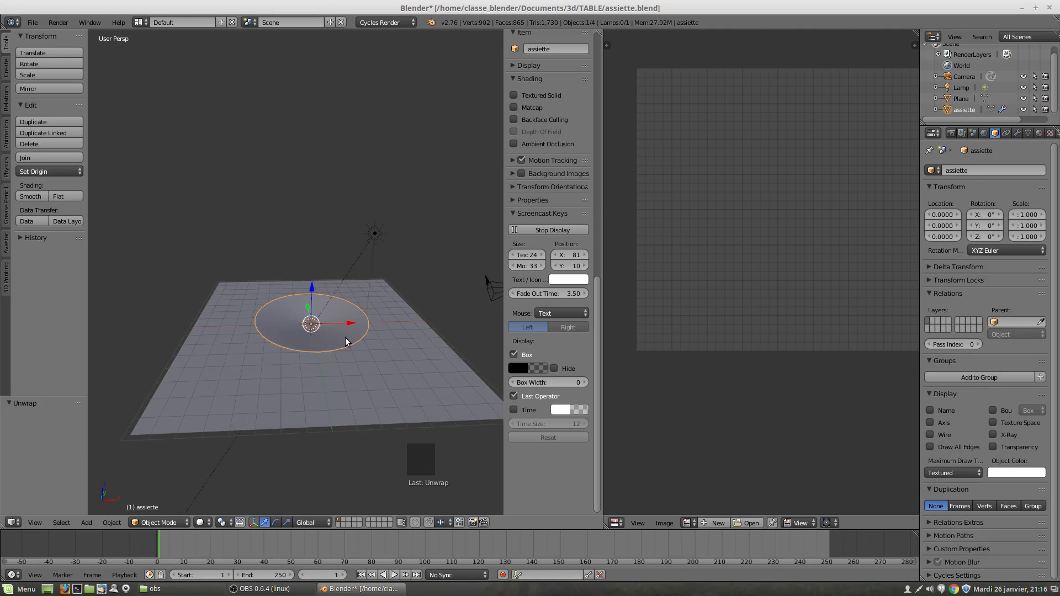
key("F12")
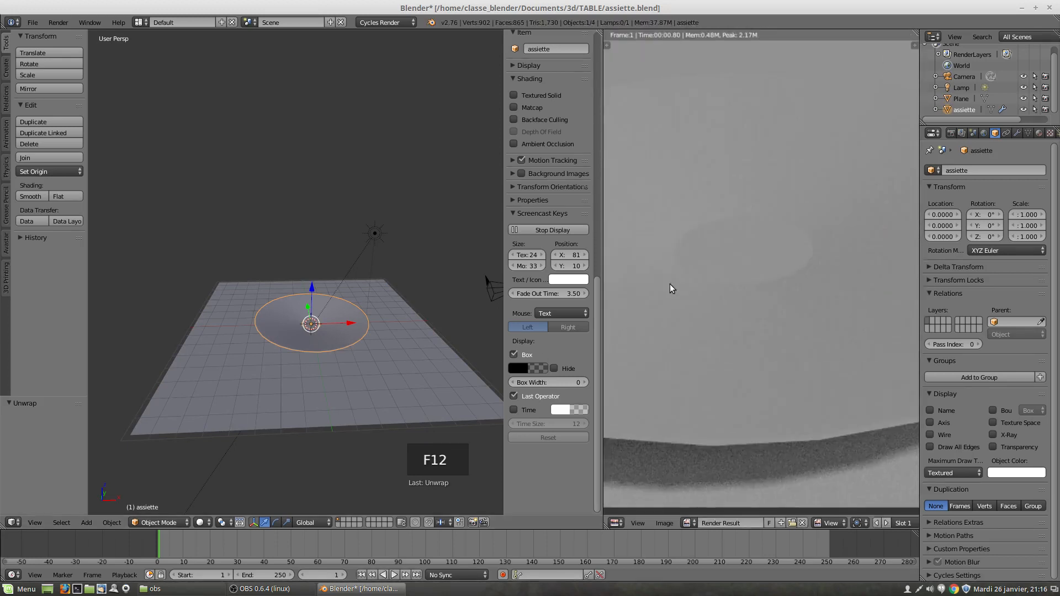
scroll(760, 294, "down", 5)
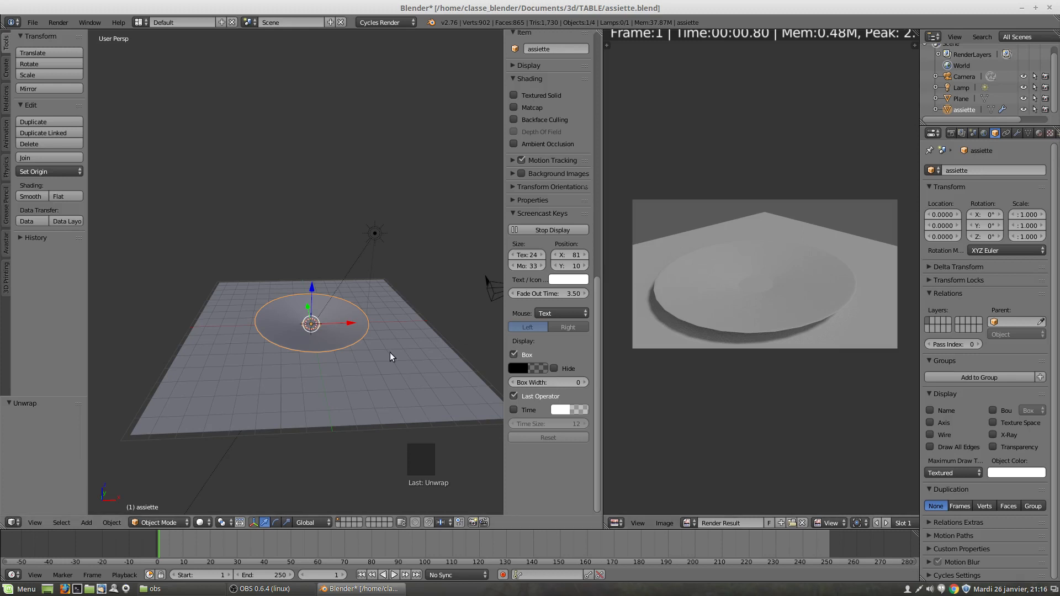
scroll(338, 366, "up", 3)
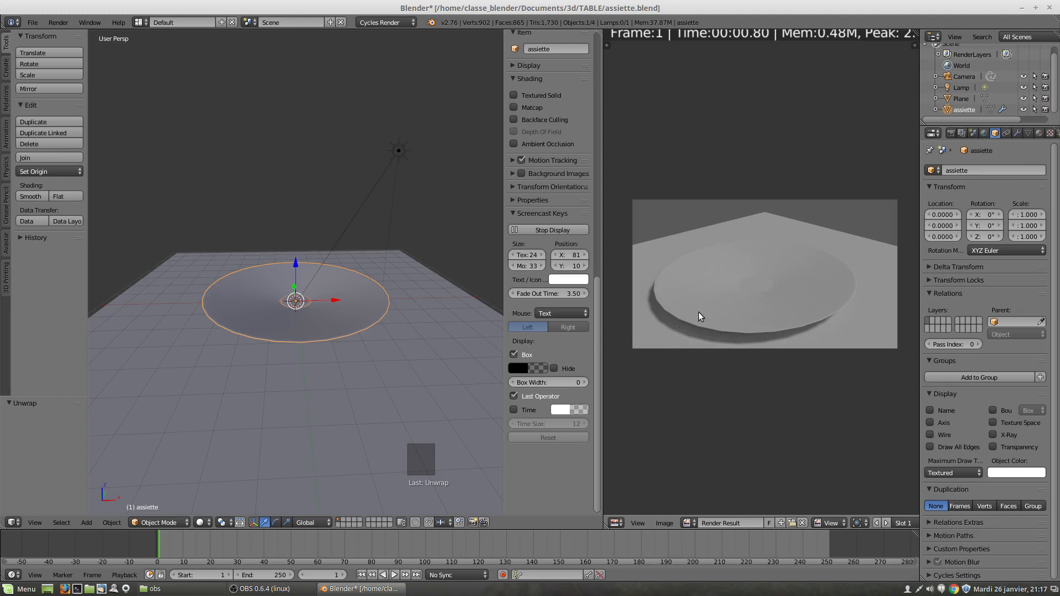
Step: Create a new blank 1024 x 1024 px image named "bake_assiette"
left_click(666, 523)
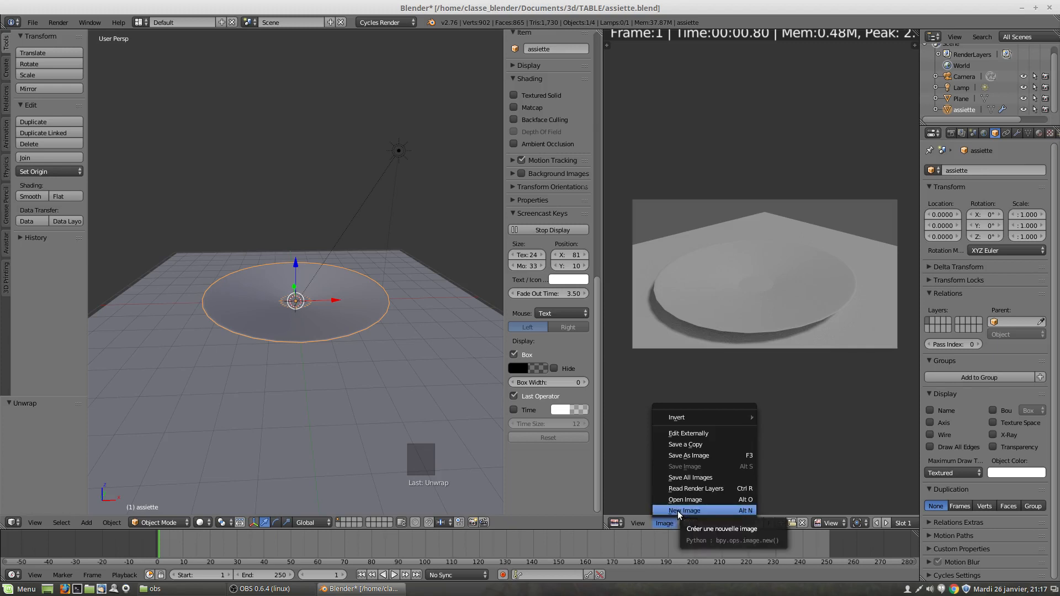
left_click(677, 511)
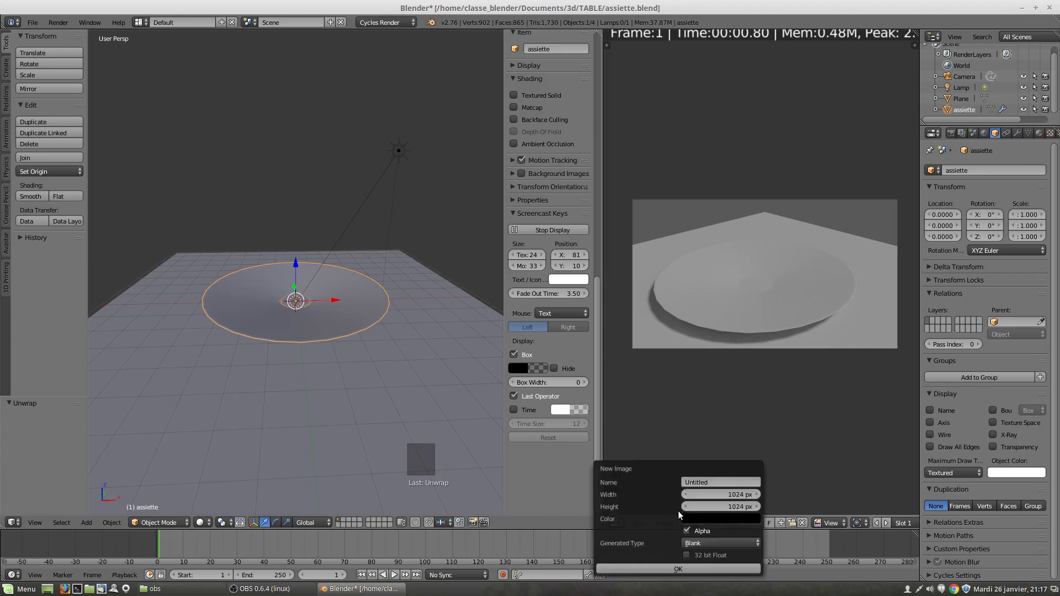
left_click(691, 483)
type("bake assie")
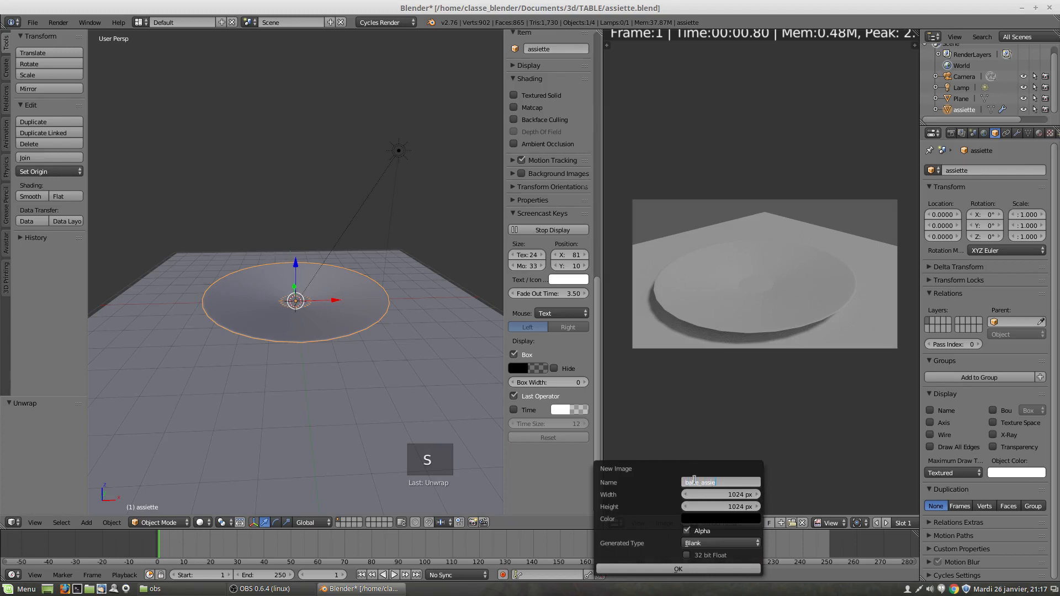
type("tte")
left_click(701, 572)
left_click(696, 568)
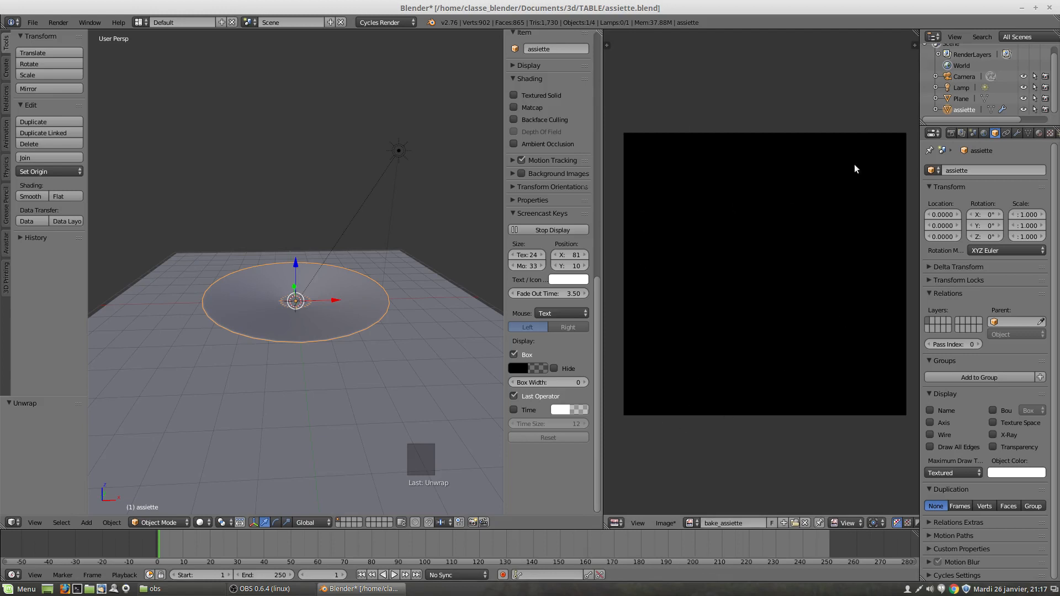
left_click(669, 523)
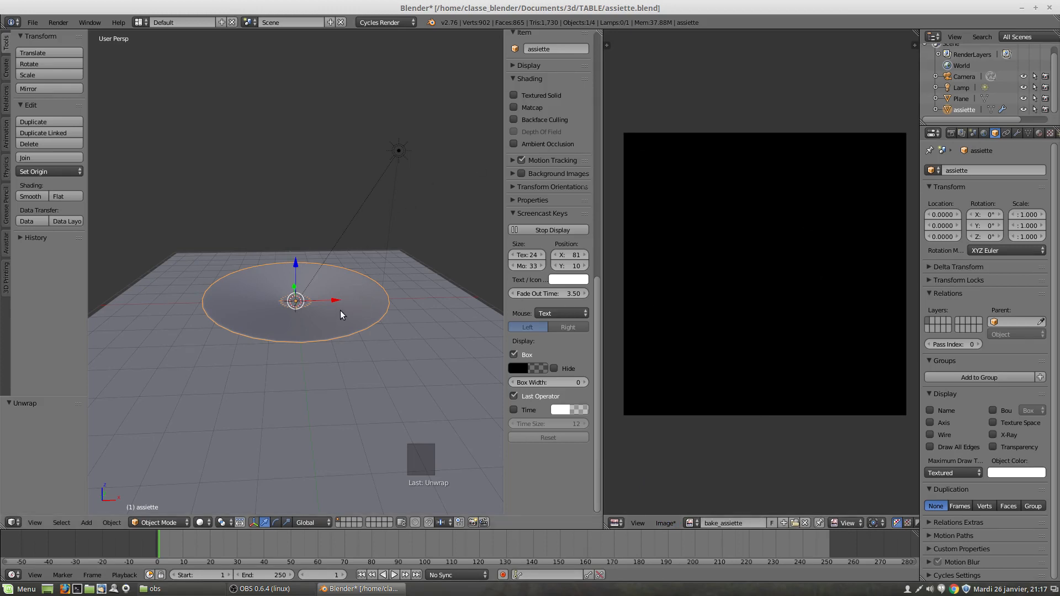
Step: Enter Edit Mode on the plate to overlay its UV layout on the new image, and reveal the render bake settings
key("Tab")
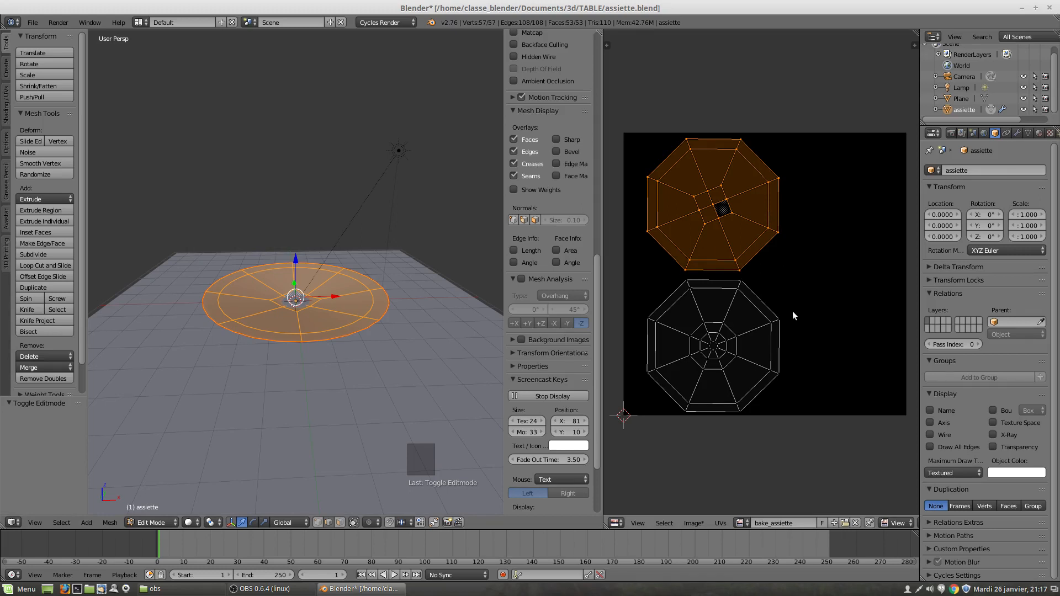
left_click(1037, 133)
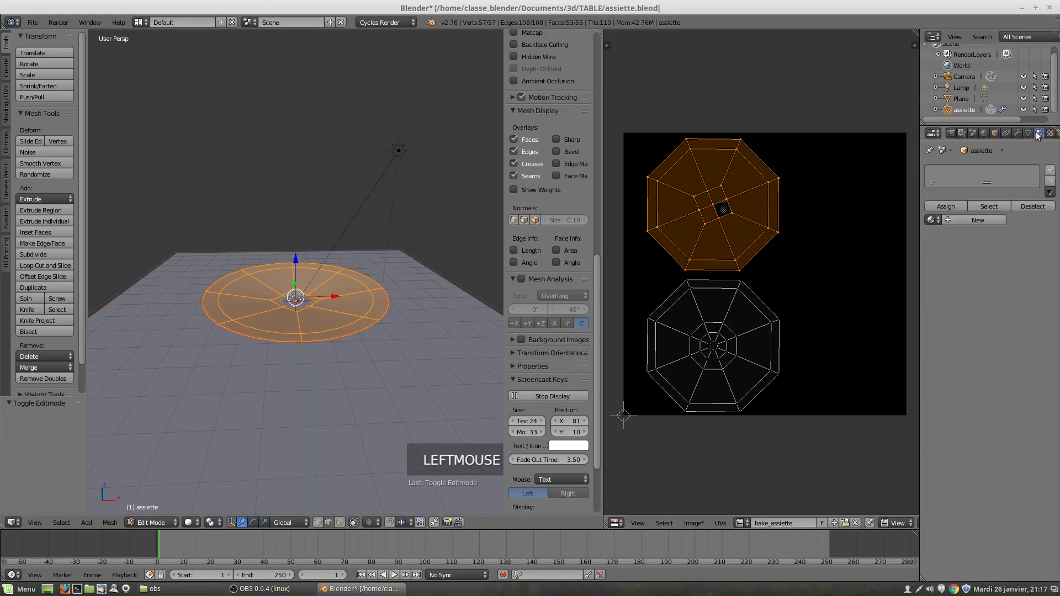
left_click(951, 134)
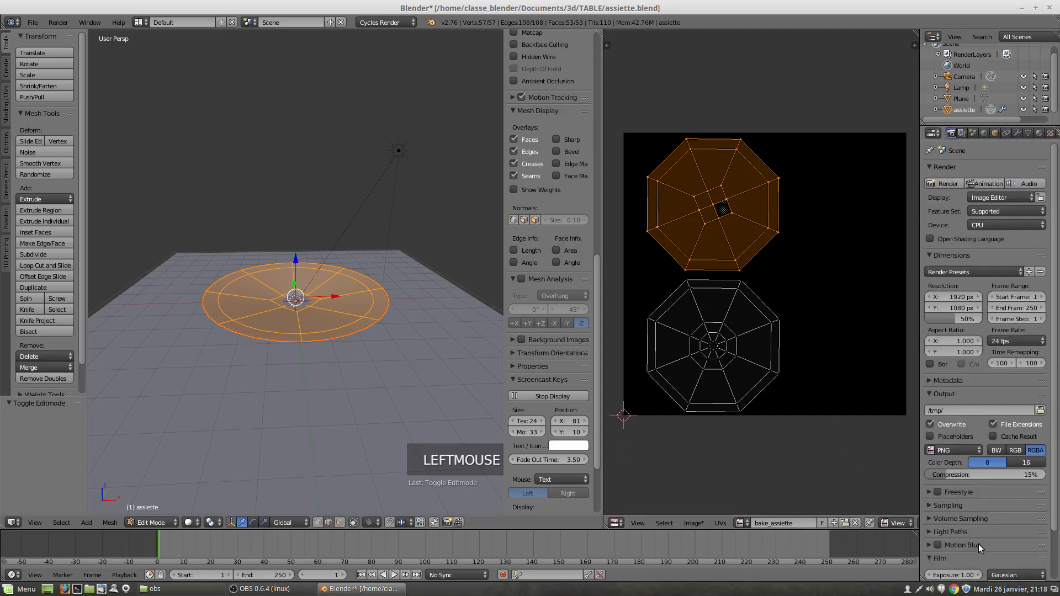
scroll(979, 544, "down", 3)
left_click(931, 576)
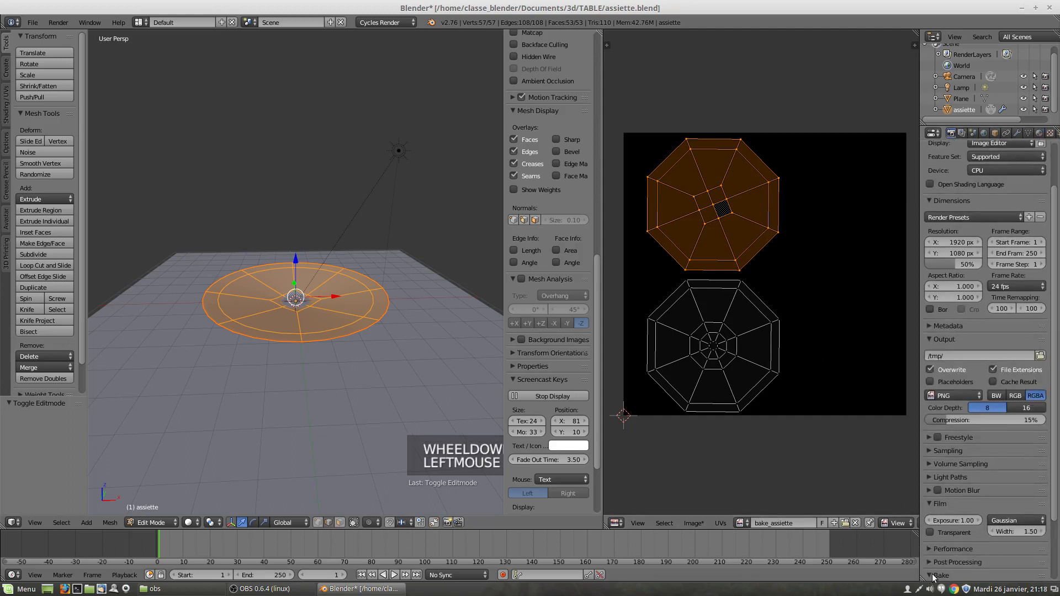
scroll(974, 524, "down", 3)
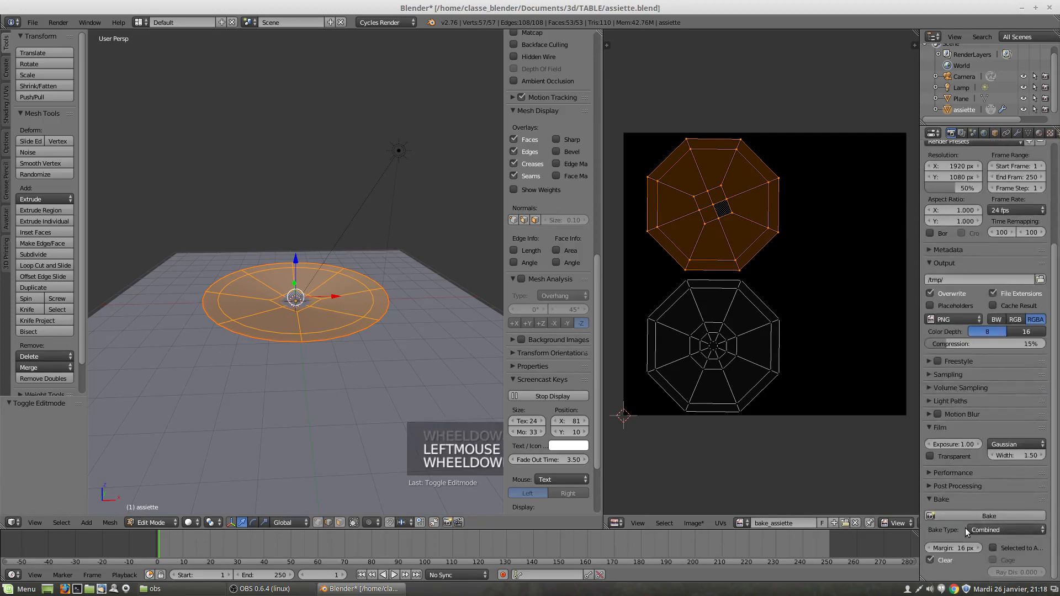
Step: Try to bake the plate with the bake type Combined
left_click(950, 133)
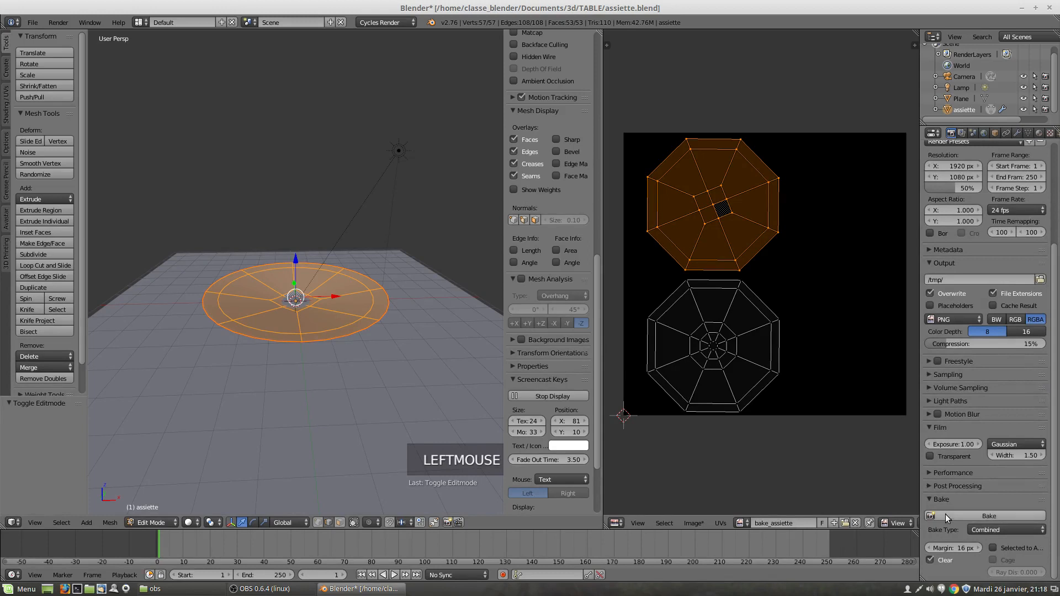
left_click(931, 501)
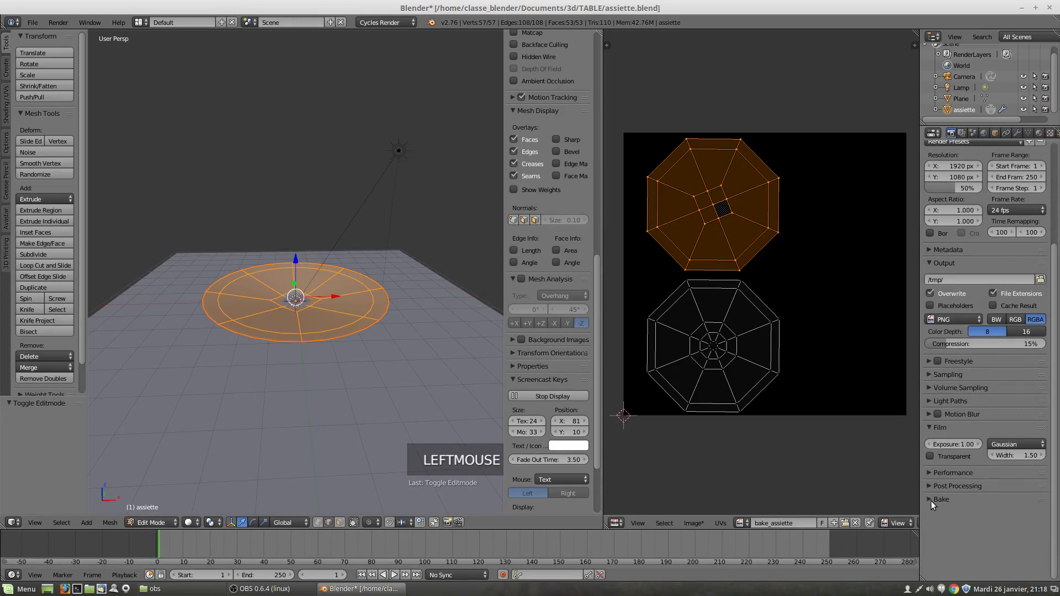
left_click(930, 499)
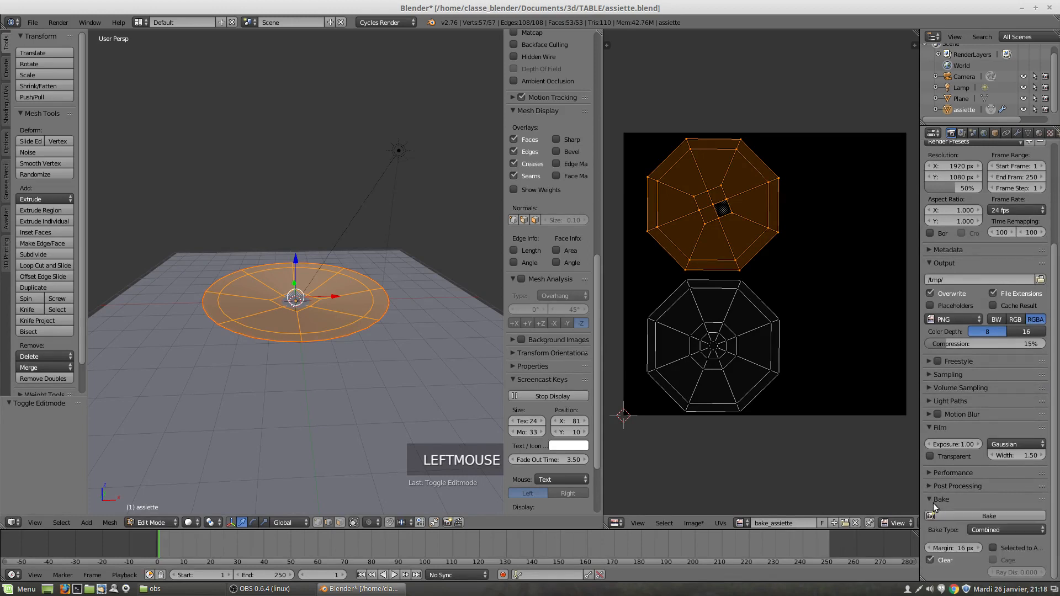
left_click(989, 516)
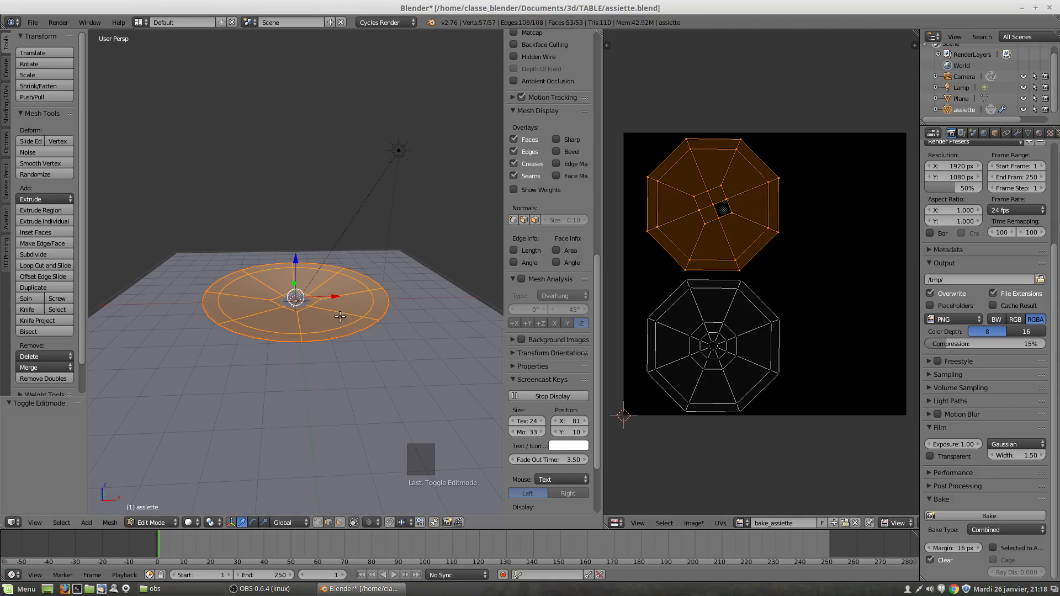
Step: Return to Object Mode and give the plate a new material named "gres"
key("Tab")
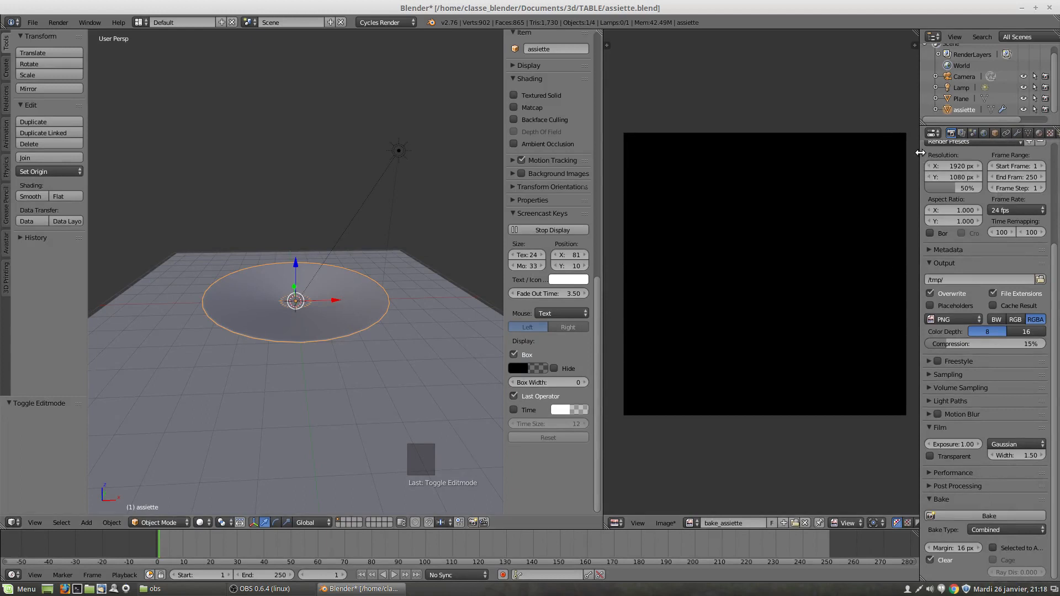
left_click_drag(920, 154, 891, 154)
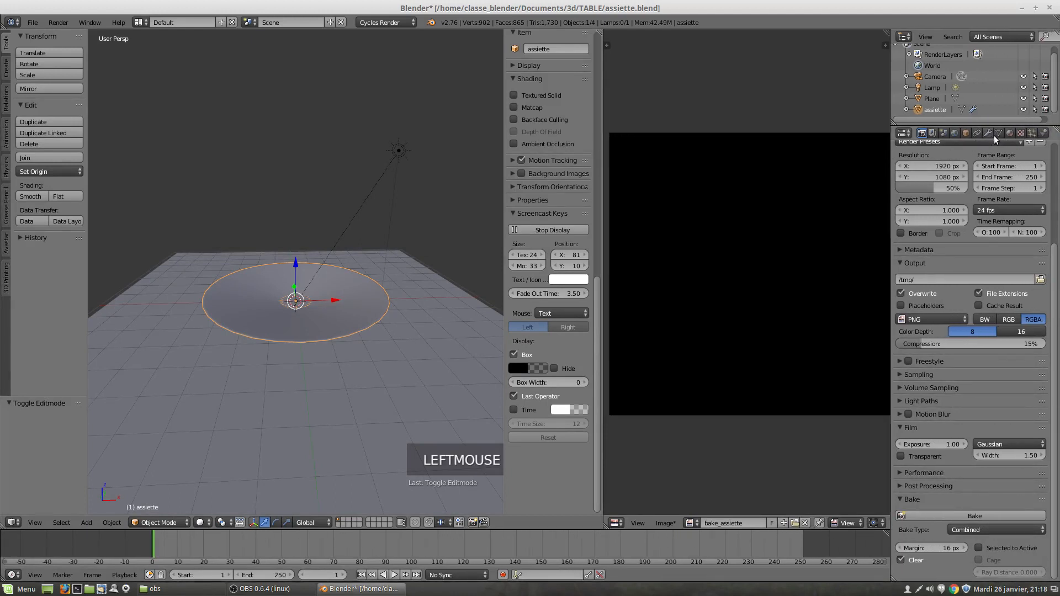
left_click(1009, 134)
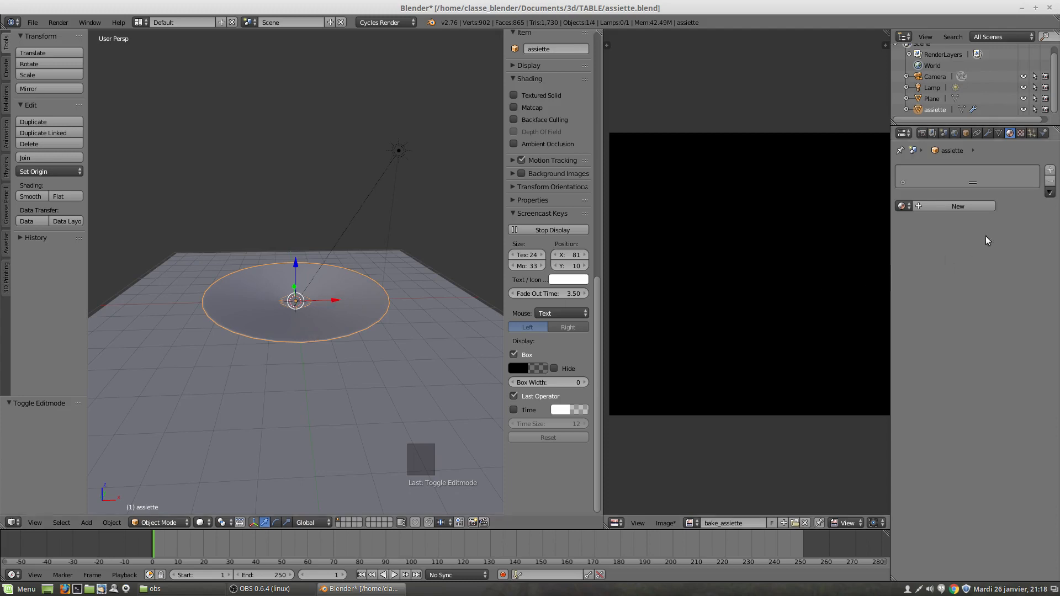
left_click(952, 207)
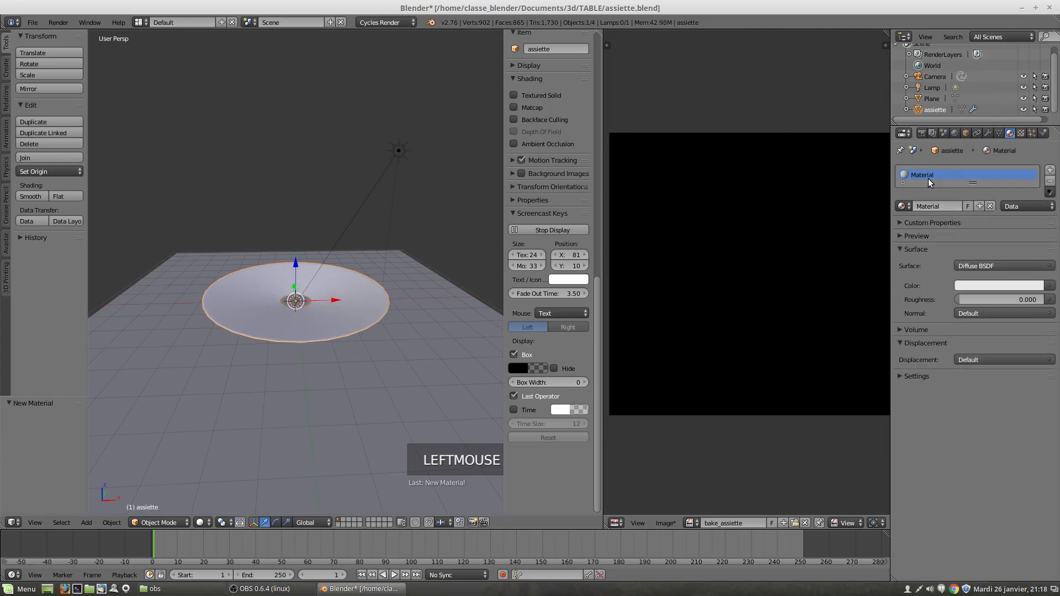
left_click(940, 207)
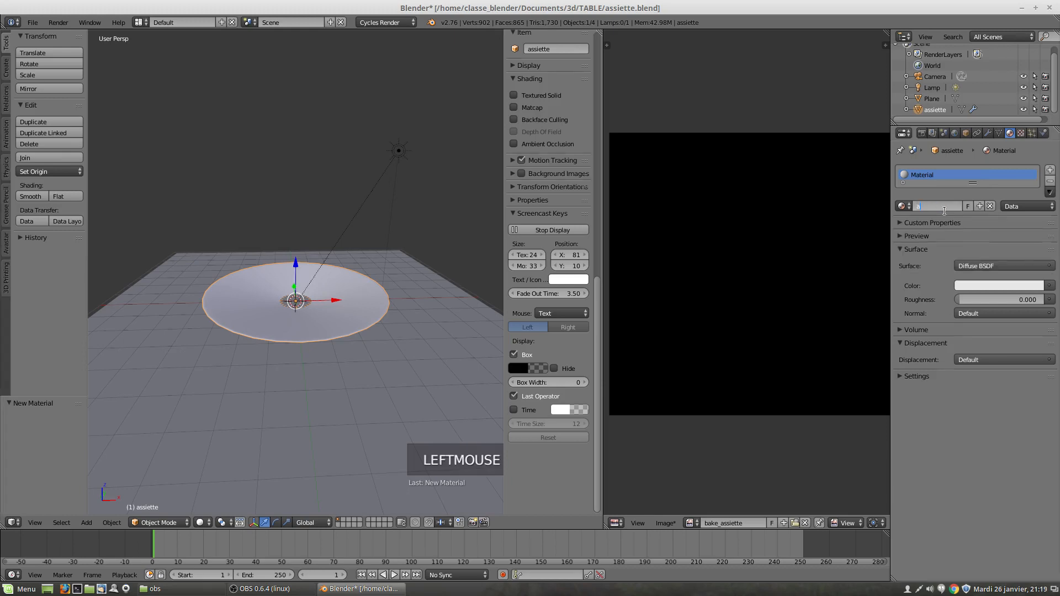
type("assiette")
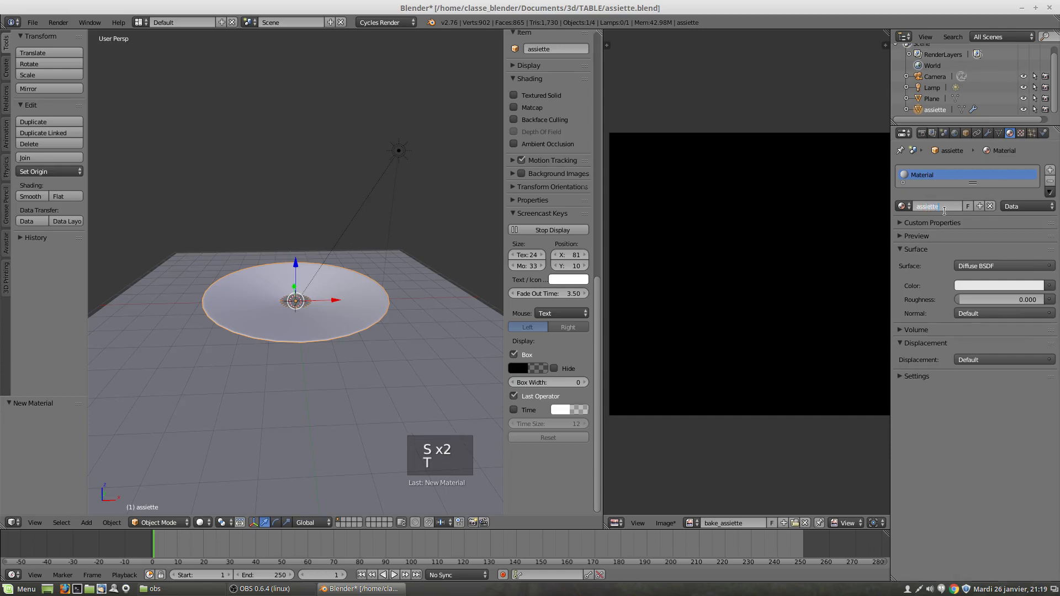
key("BackSpace")
type("gres")
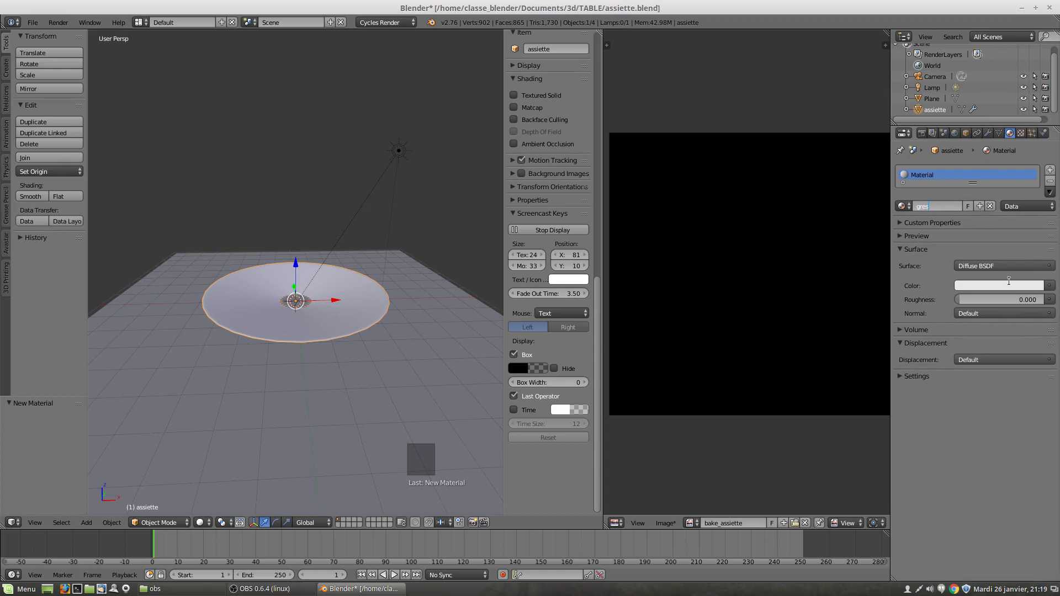
key("Return")
Step: Set the gres material's Diffuse BSDF color to a pale orange-beige and preview the plate in Rendered shading
left_click(1003, 286)
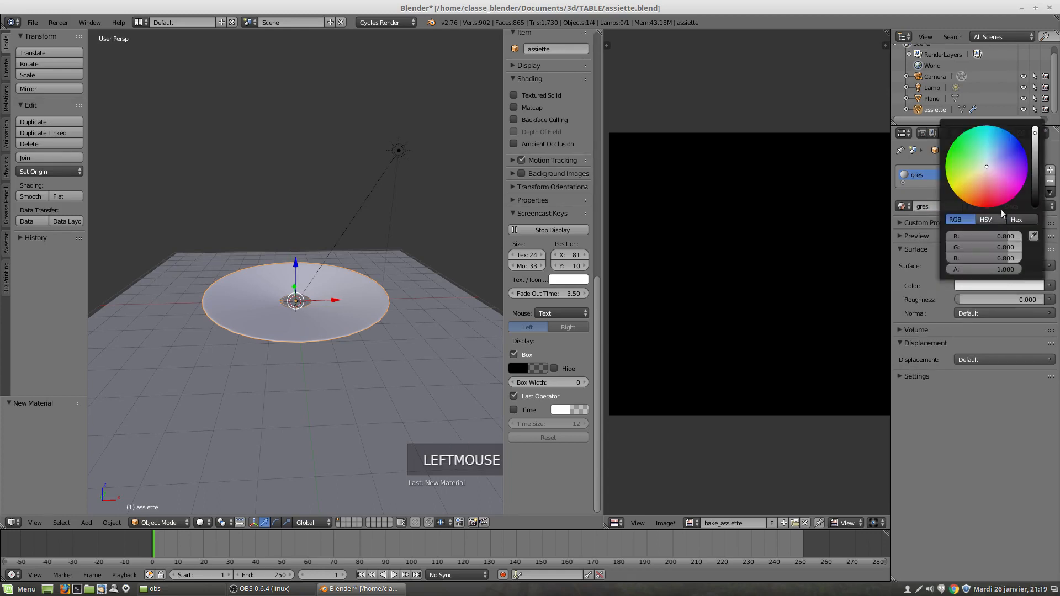
left_click_drag(985, 171, 982, 178)
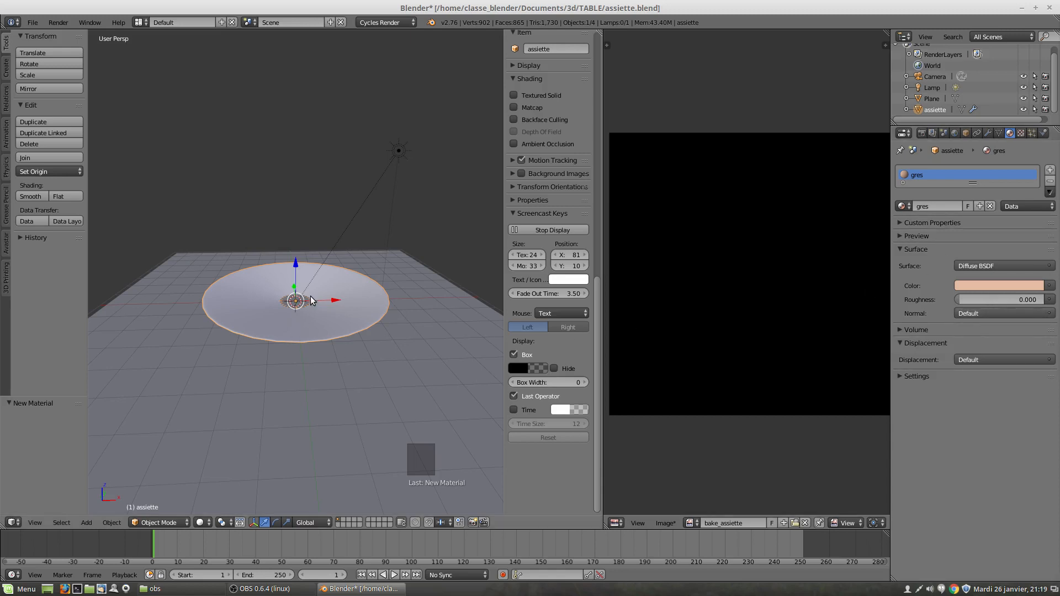
key("shift+z")
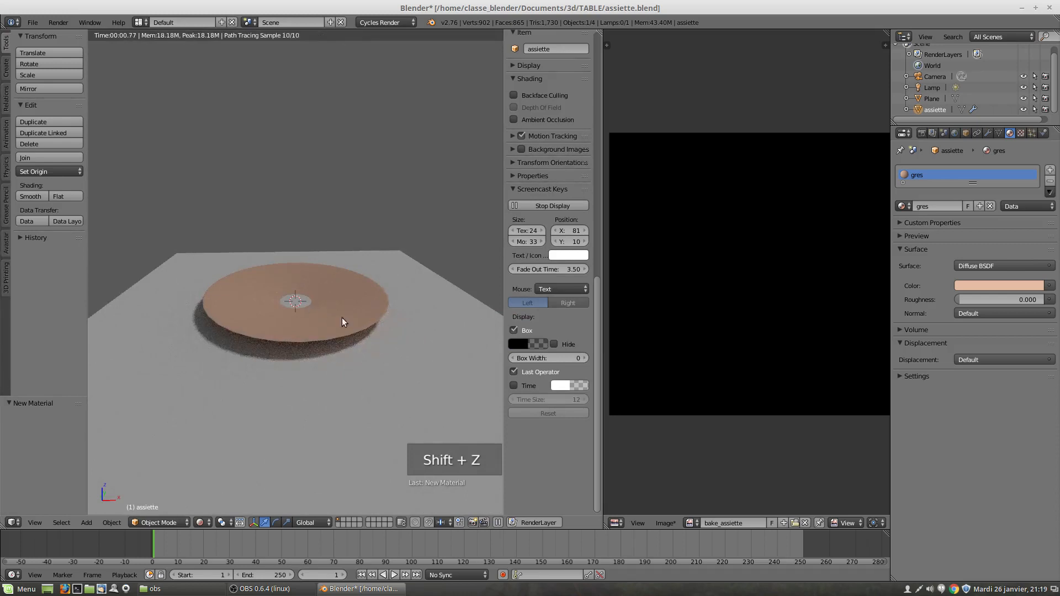
Step: Move the ground plane down by 0.130 along Z beneath the plate, and reselect the plate
right_click(431, 335)
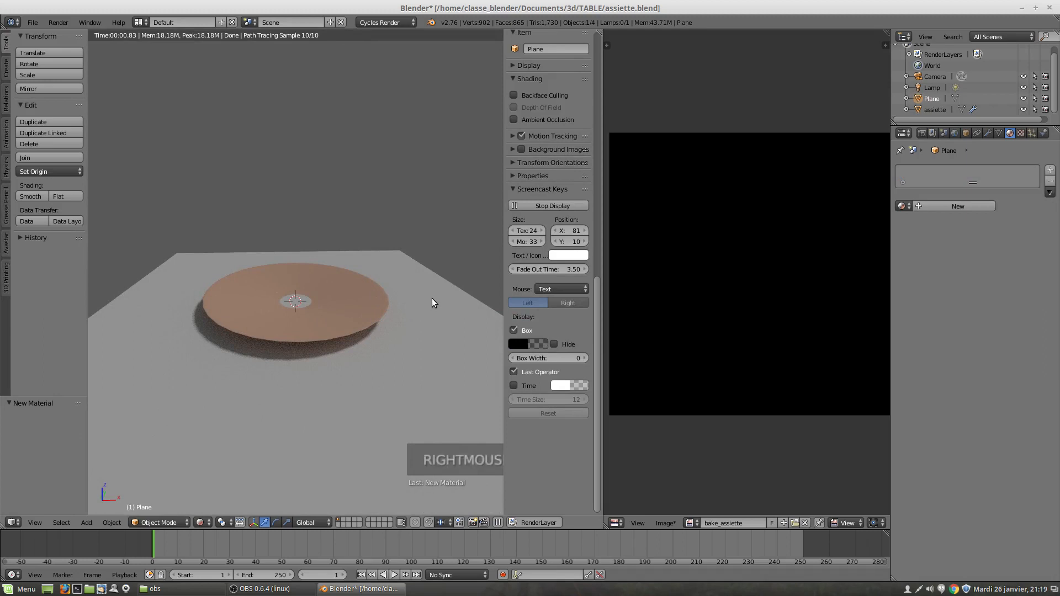
key("g")
key("g")
key("z")
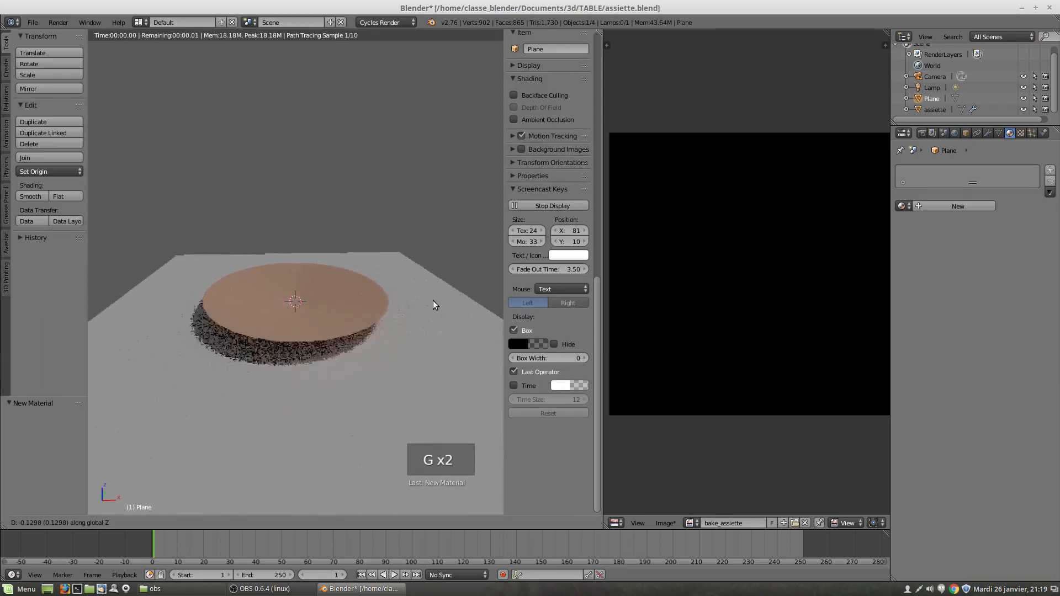
left_click(432, 300)
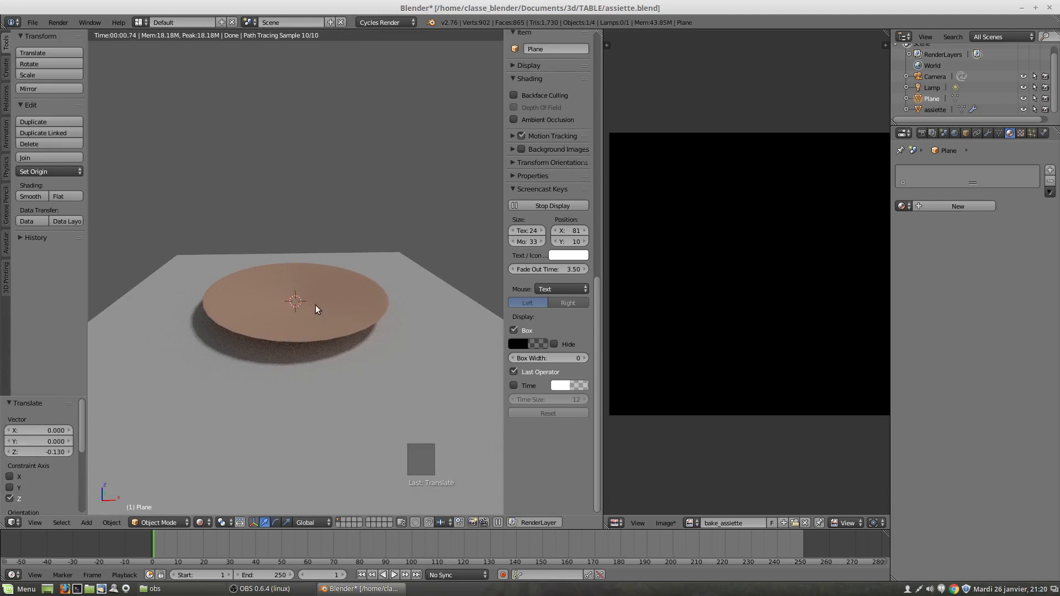
right_click(329, 312)
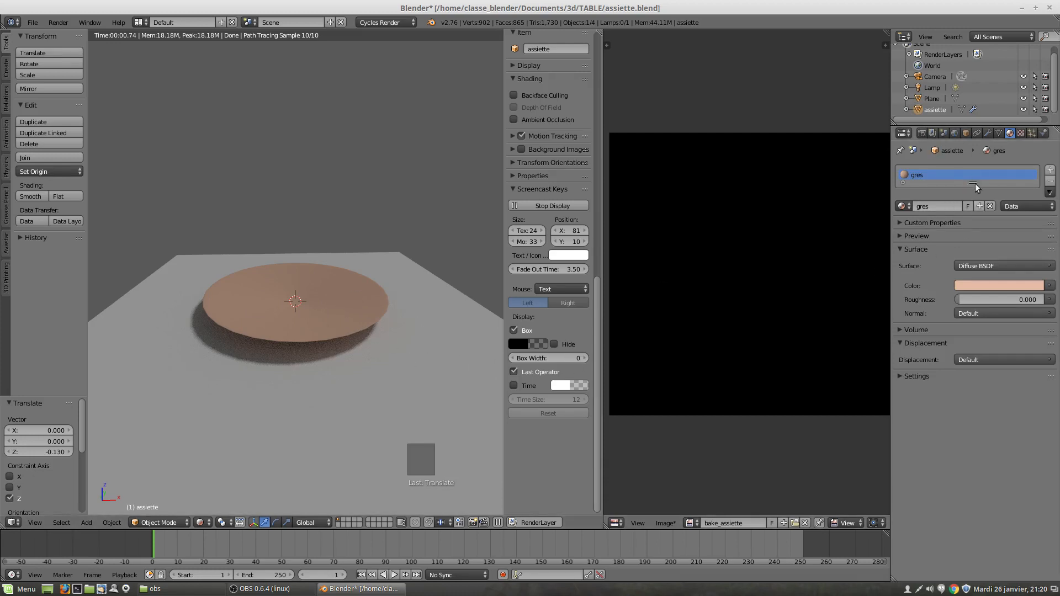
Step: Return to the render settings and try baking the plate again with the Combined bake type
left_click(923, 134)
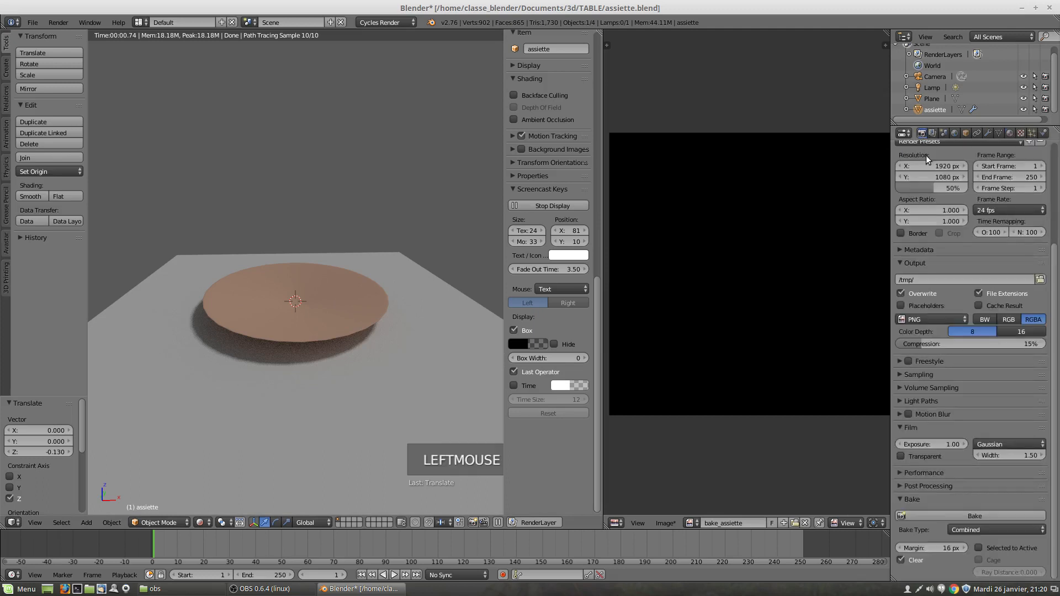
left_click(948, 516)
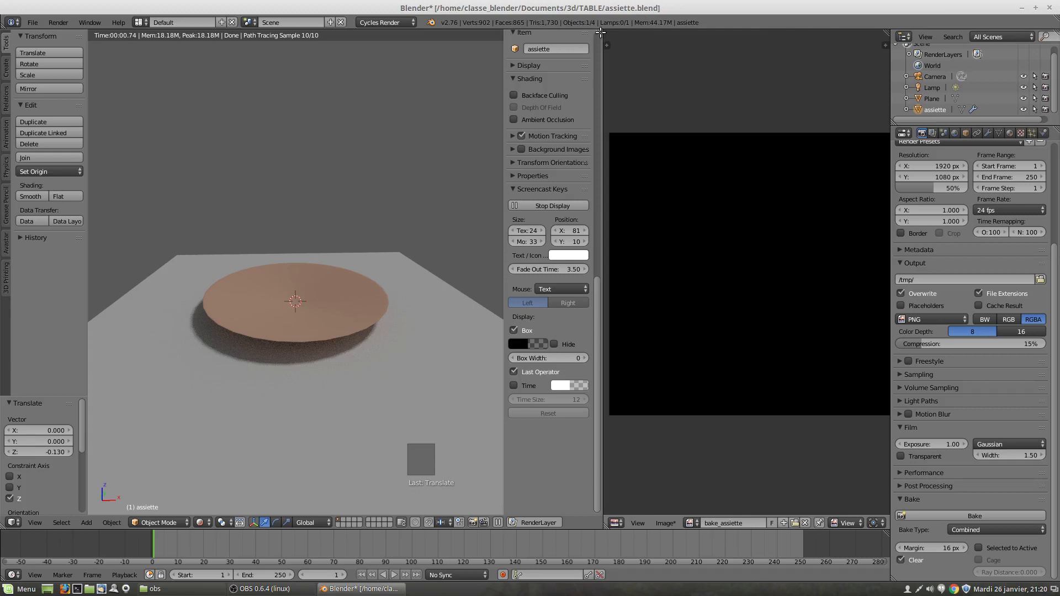
Step: Replace the rendered view and the image editor with a single wide 3D view in solid shading
left_click_drag(600, 33, 601, 131)
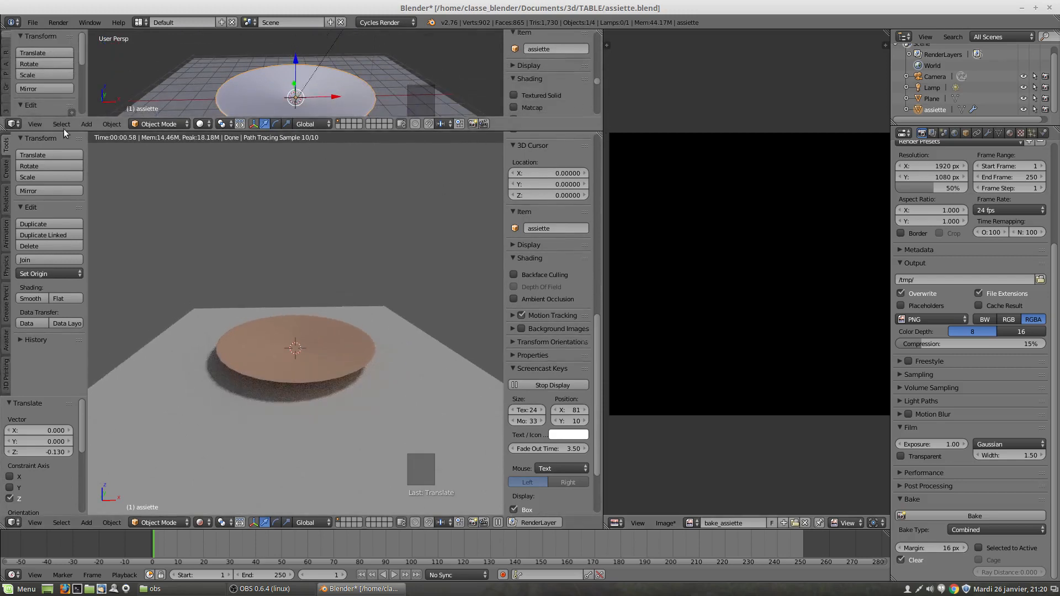
mouse_move(5, 131)
left_mouse_down()
mouse_move(151, 220)
mouse_move(478, 191)
left_mouse_up()
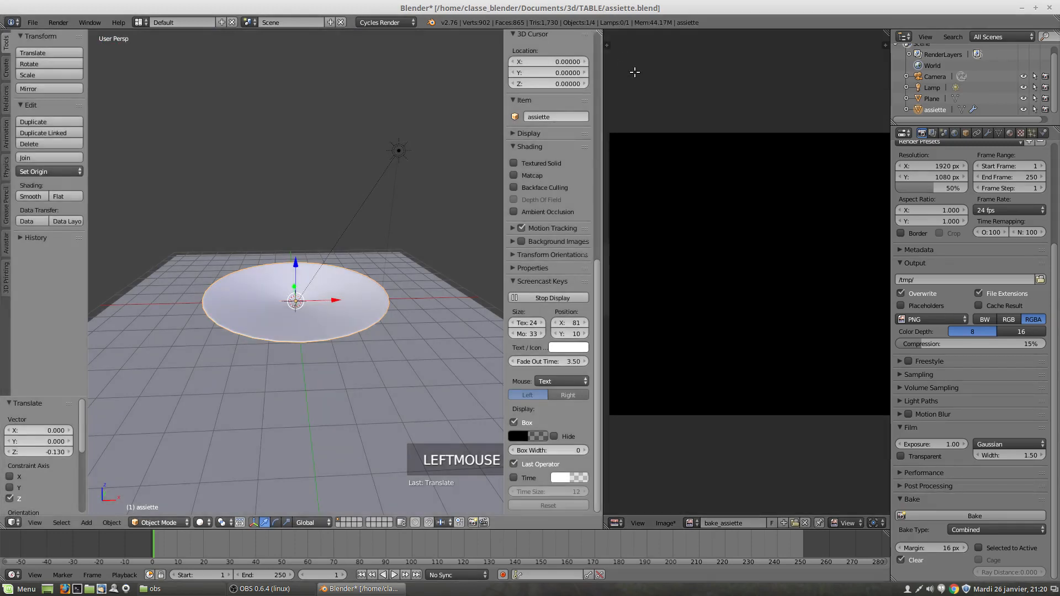
left_click_drag(635, 72, 635, 74)
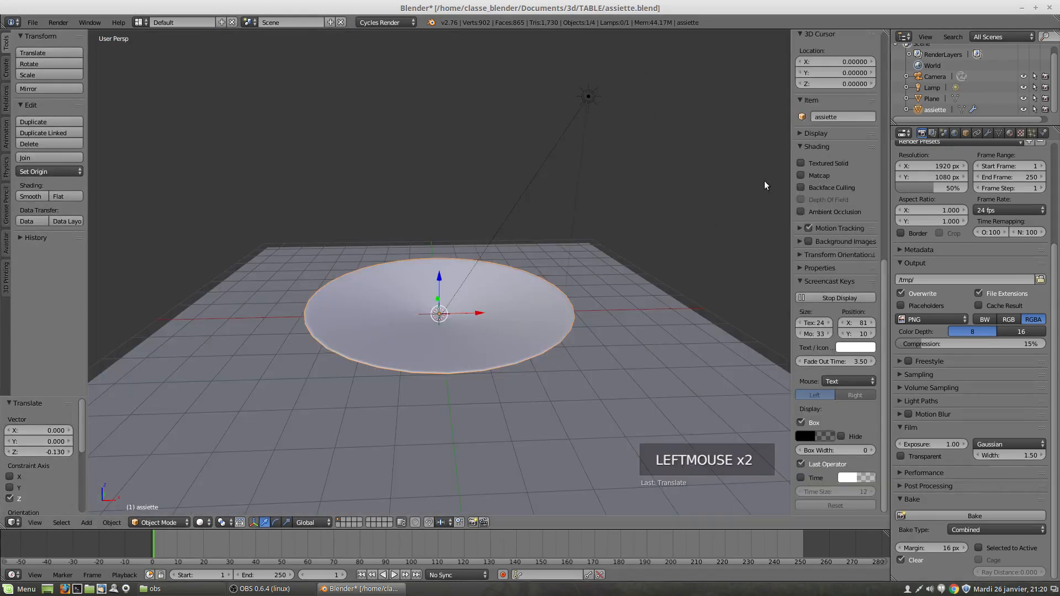
Step: Split the 3D view into an upper and a lower area, and divide off part of the lower one as a UV/Image Editor
left_click_drag(885, 32, 885, 181)
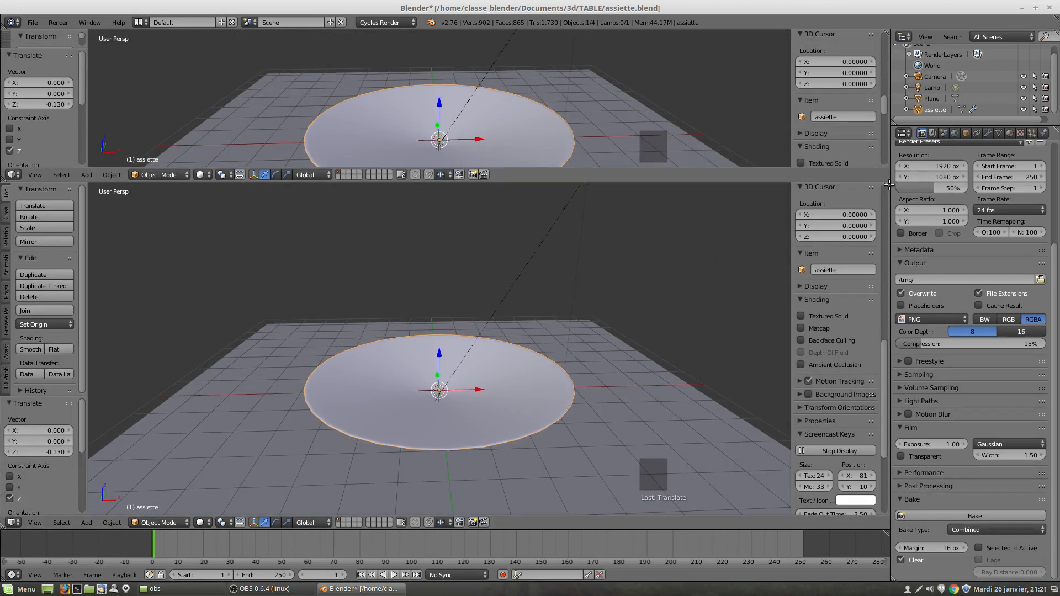
left_click_drag(887, 184, 718, 198)
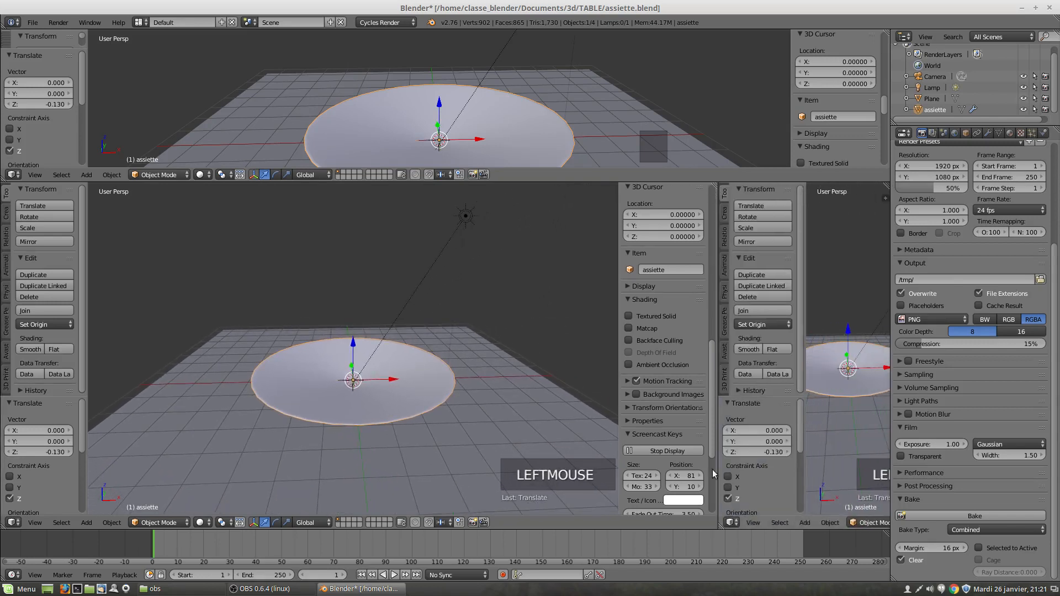
left_click(733, 529)
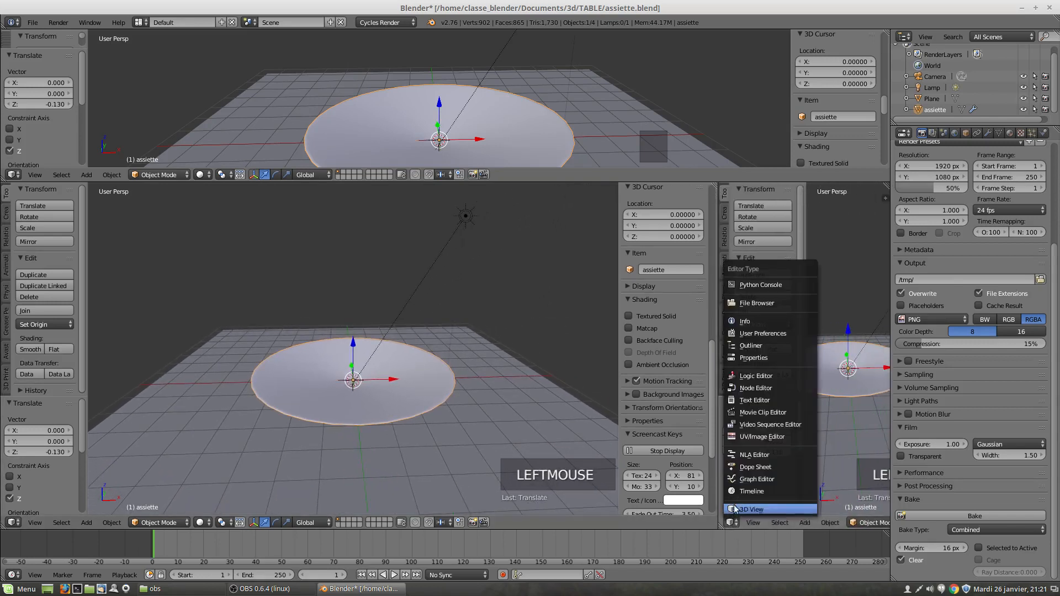
left_click(736, 438)
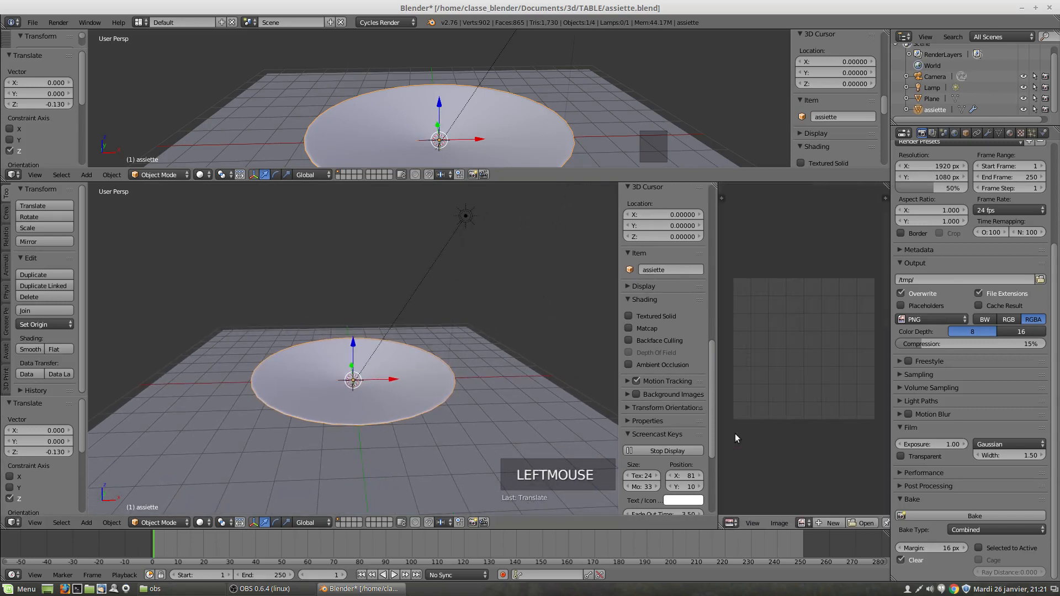
Step: Change the upper area to a Node Editor and frame the gres material's nodes
left_click(11, 175)
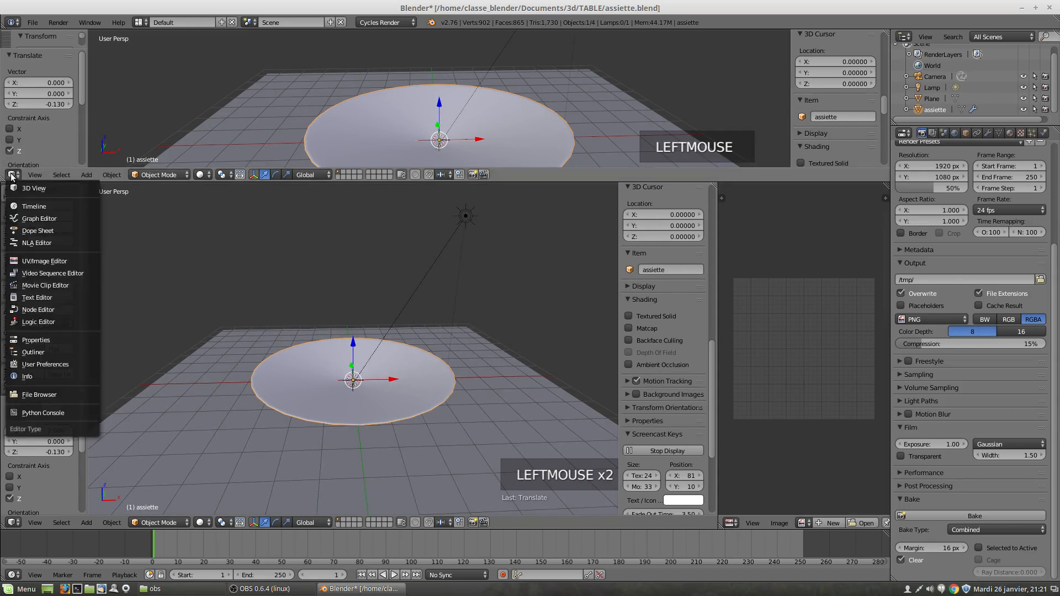
left_click(50, 313)
scroll(440, 92, "up", 5)
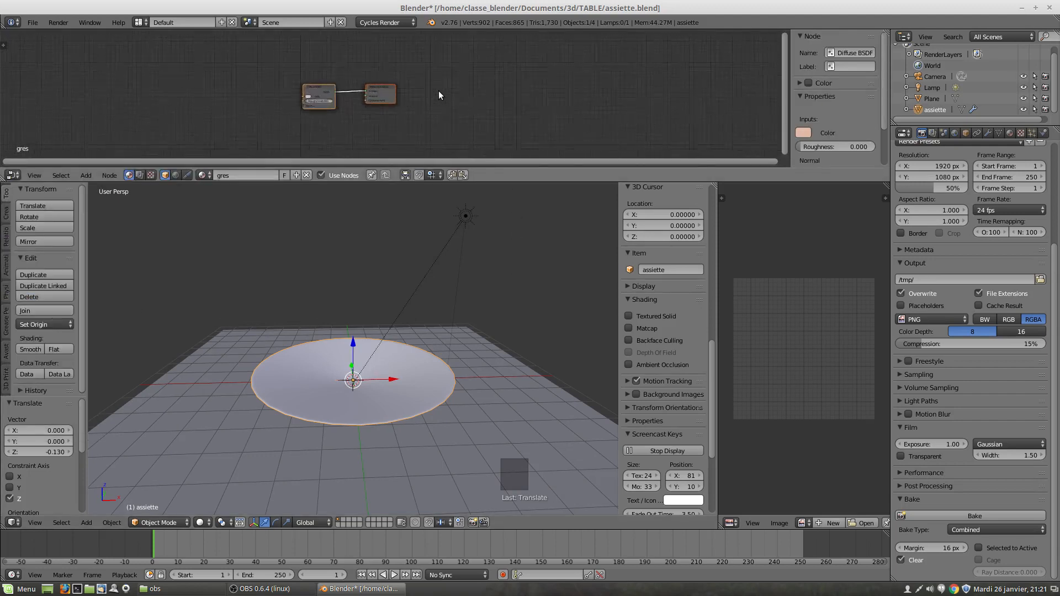
scroll(440, 91, "up", 4)
middle_click_drag(417, 88, 515, 77)
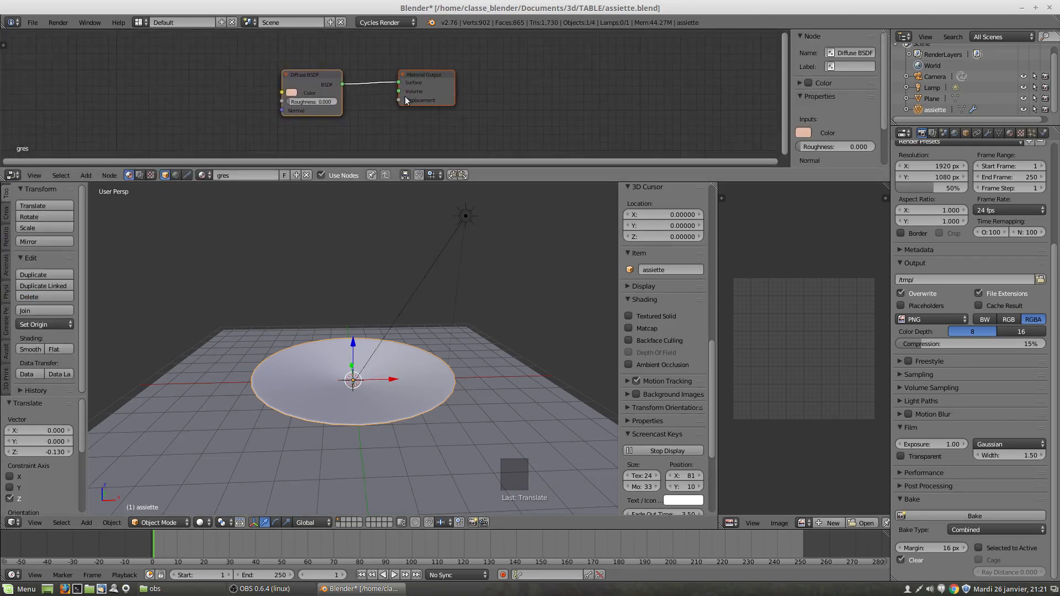
Step: Show the gres material settings and space the Diffuse BSDF and Material Output nodes farther apart
left_click(1009, 134)
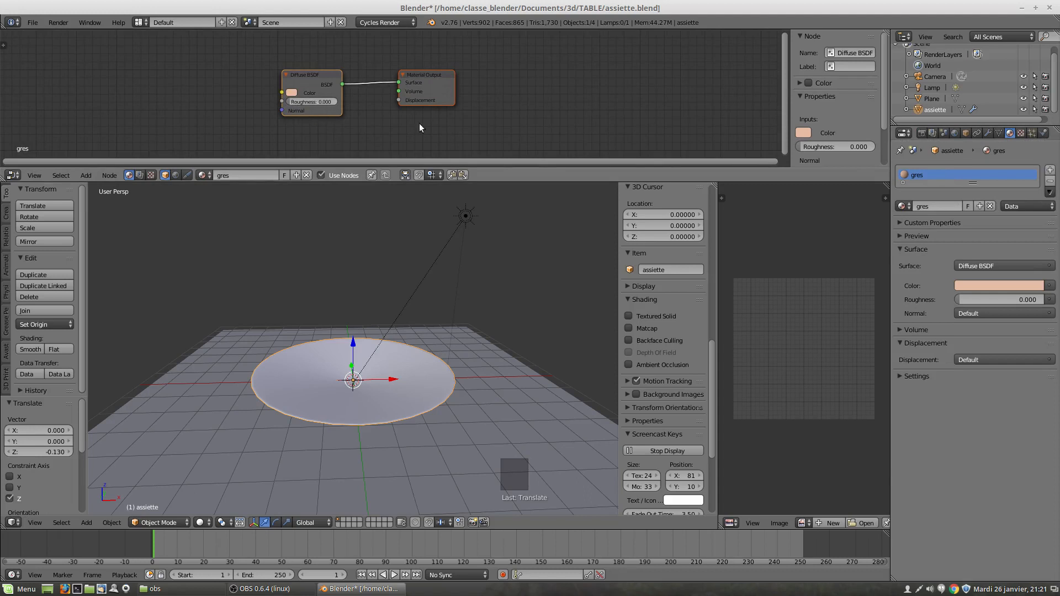
left_click(202, 175)
left_click_drag(314, 72, 285, 63)
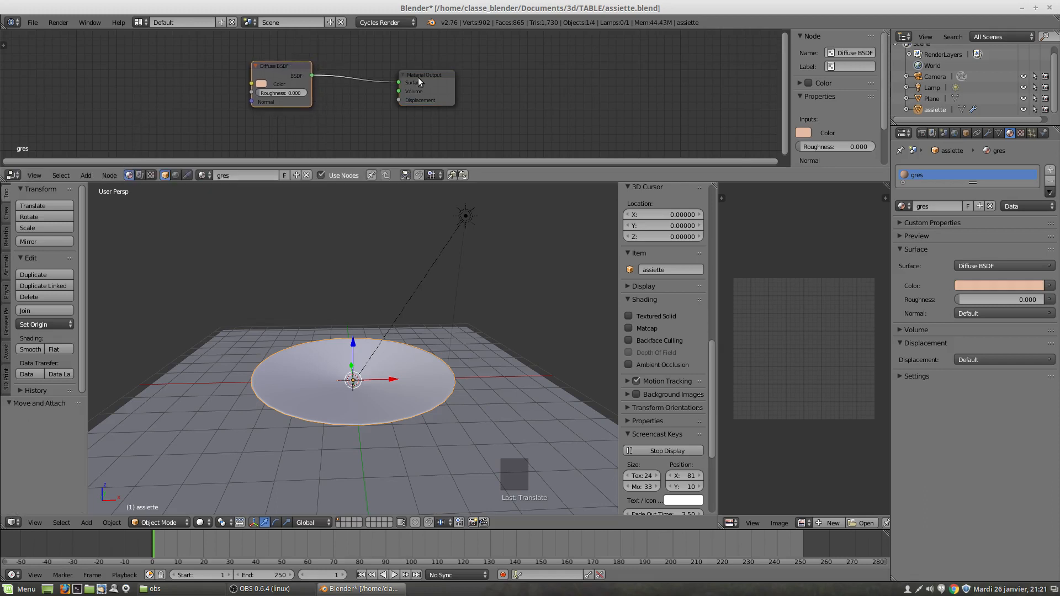
left_click_drag(419, 78, 460, 64)
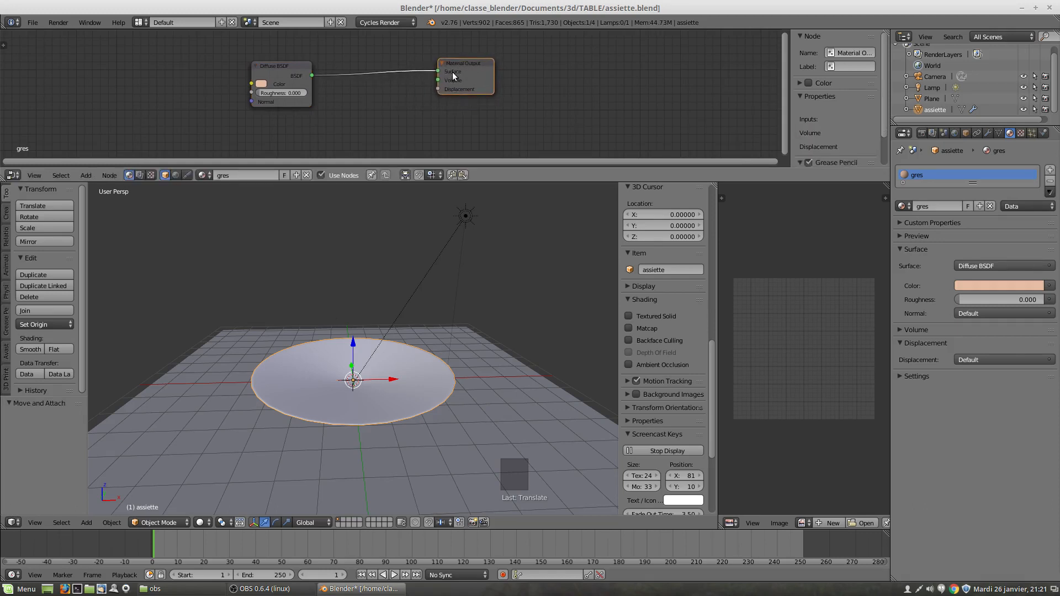
left_click(901, 249)
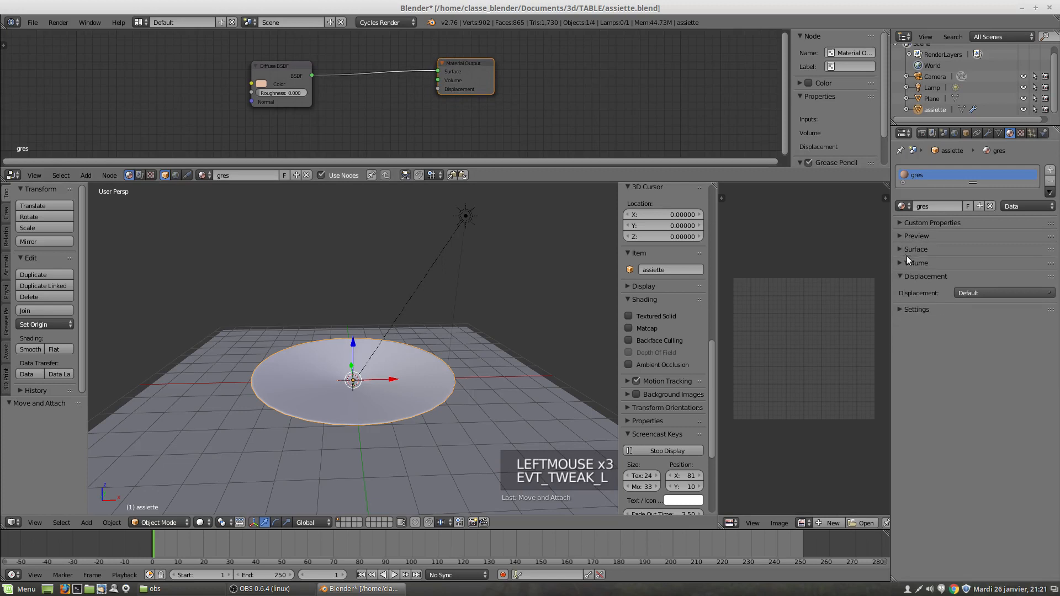
left_click(902, 248)
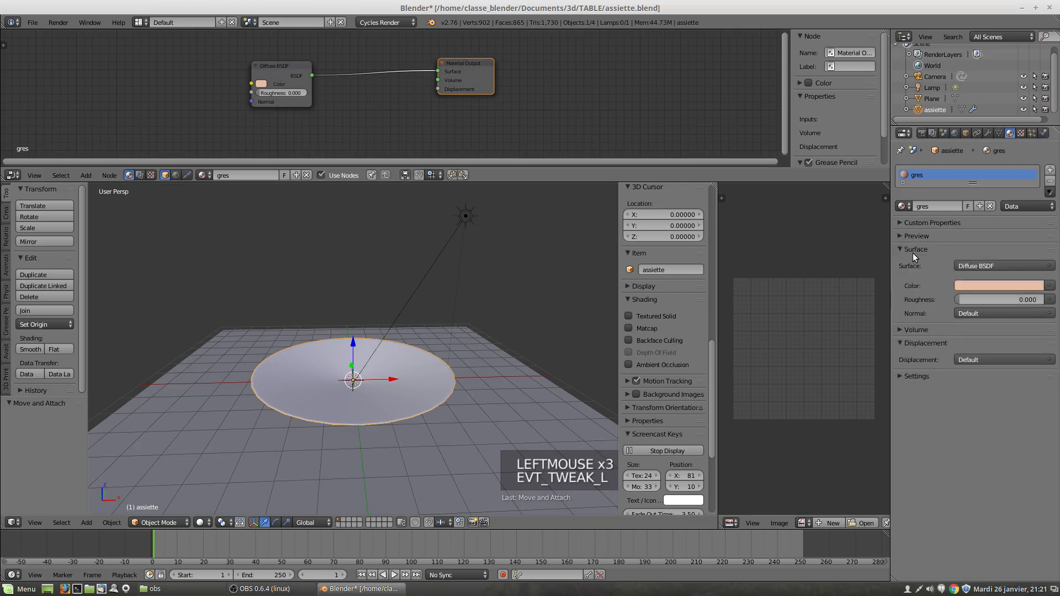
left_click_drag(279, 65, 298, 72)
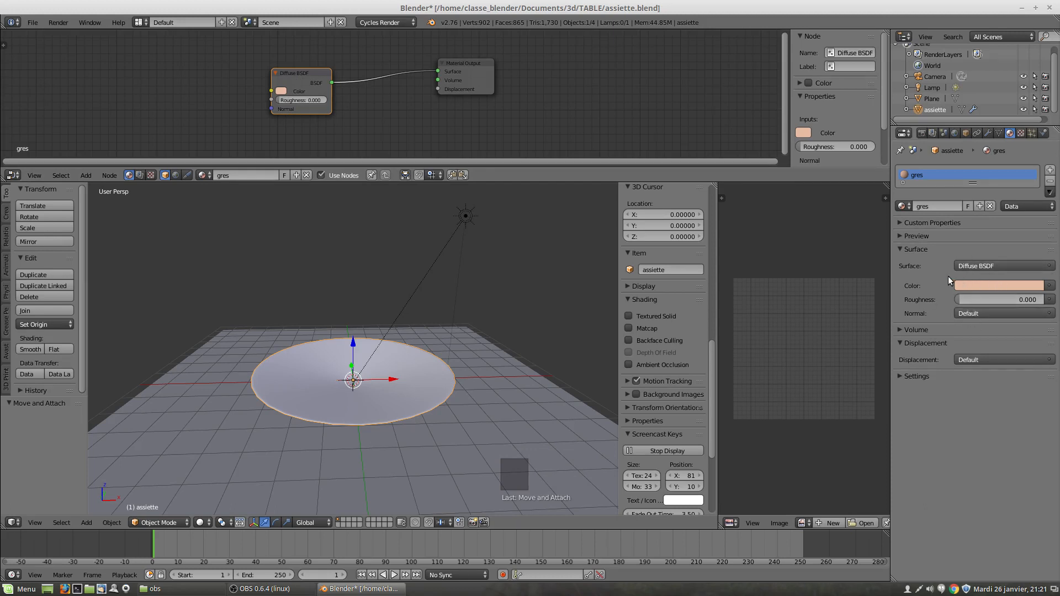
left_click(979, 266)
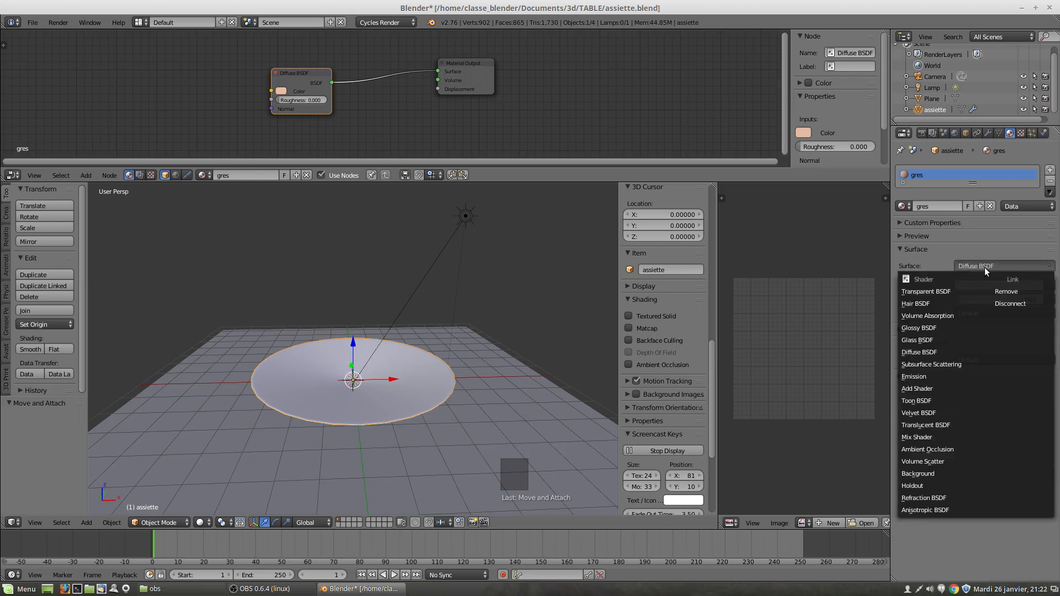
left_click(983, 266)
left_click(976, 266)
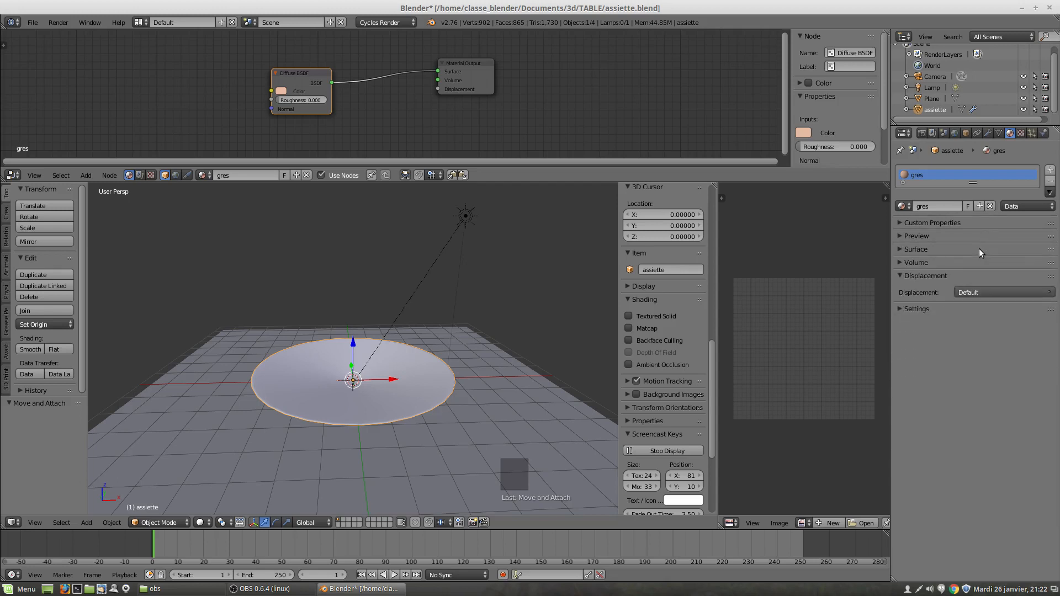
left_click(900, 248)
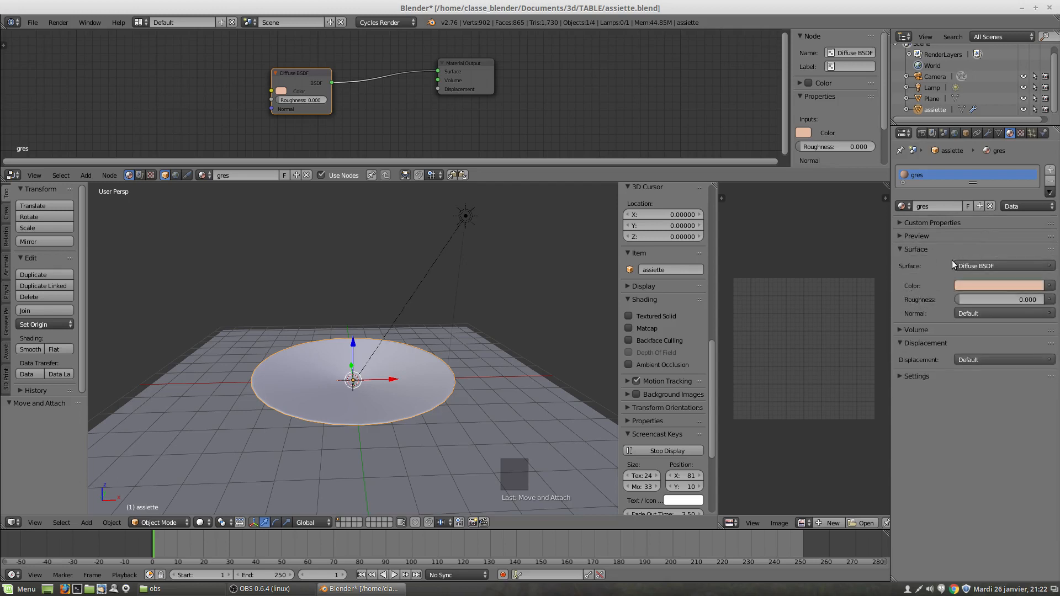
Step: Add an Image Texture node to the gres material beyond the Material Output node, and widen it
left_click_drag(475, 61, 474, 68)
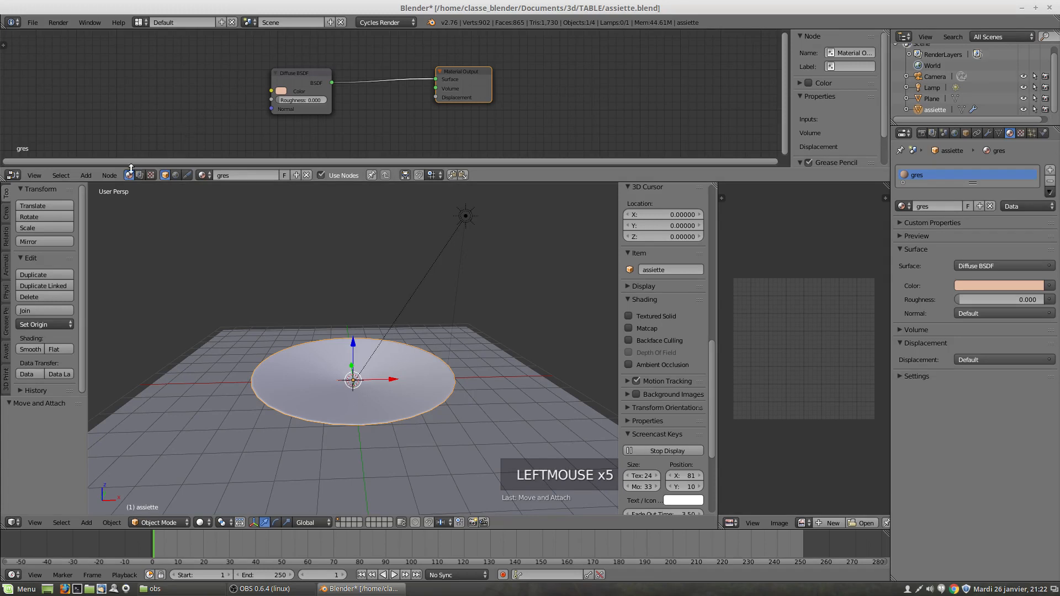
left_click(110, 176)
mouse_move(94, 175)
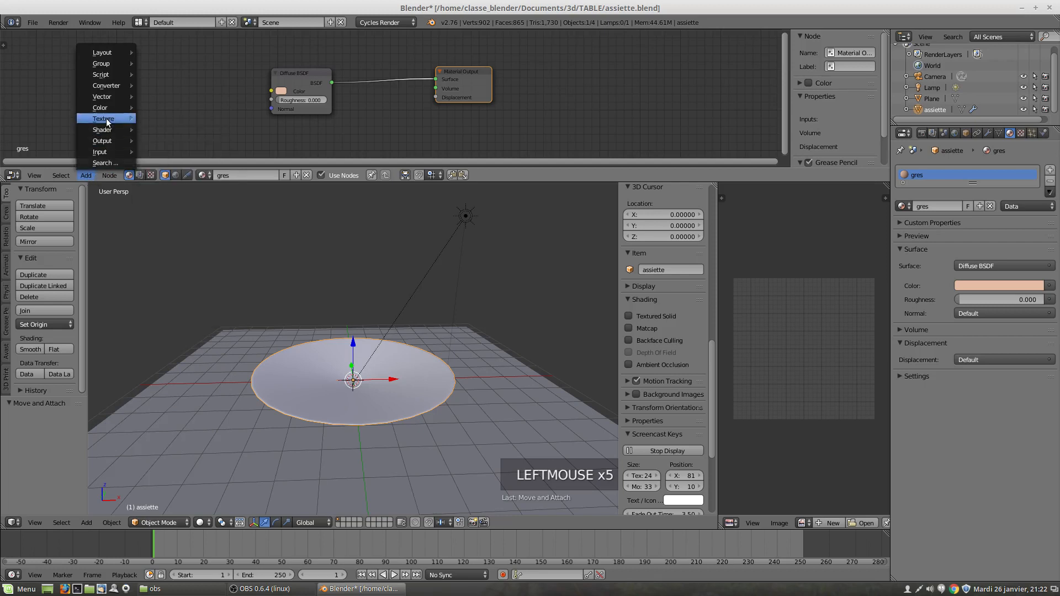
mouse_move(106, 118)
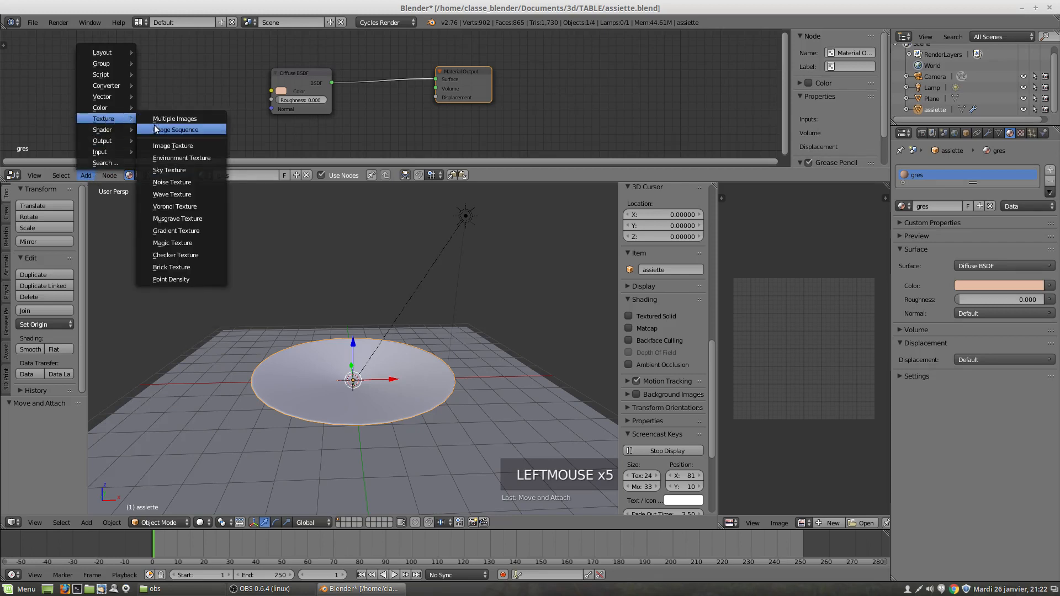
left_click(190, 144)
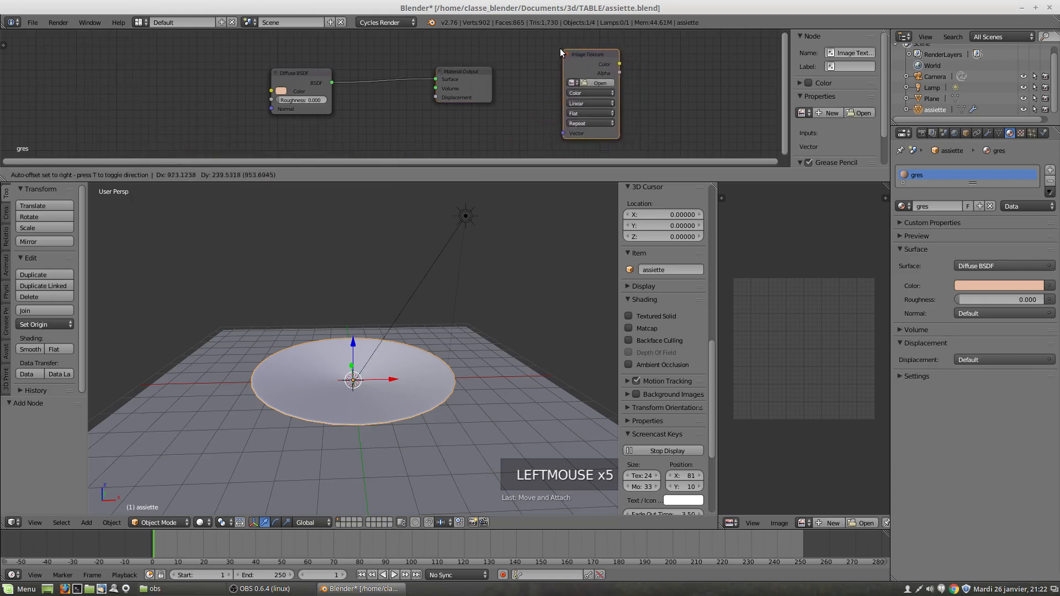
left_click(561, 48)
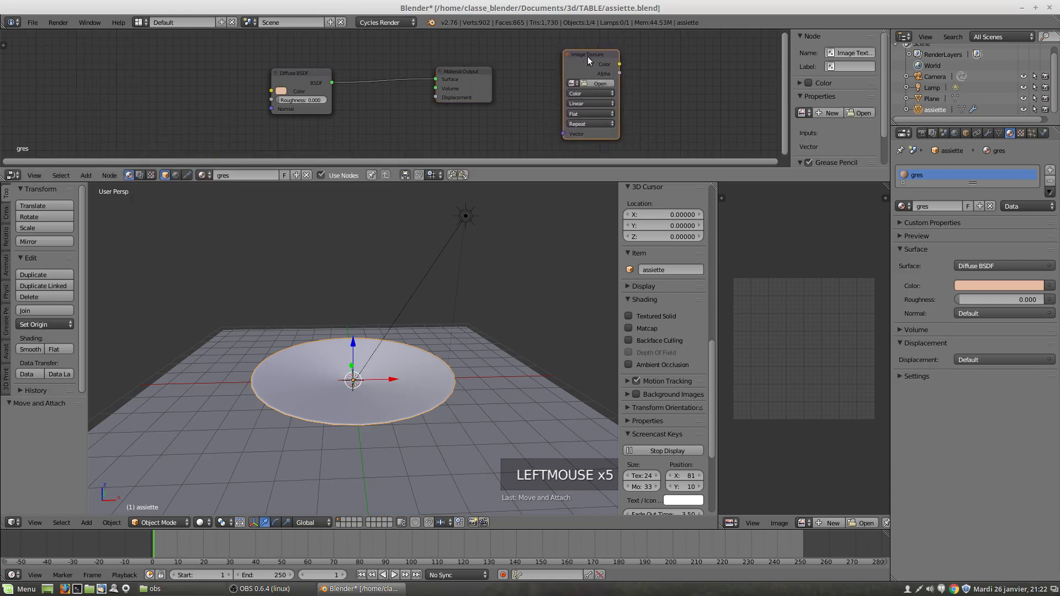
left_click(619, 81)
left_click_drag(619, 81, 683, 81)
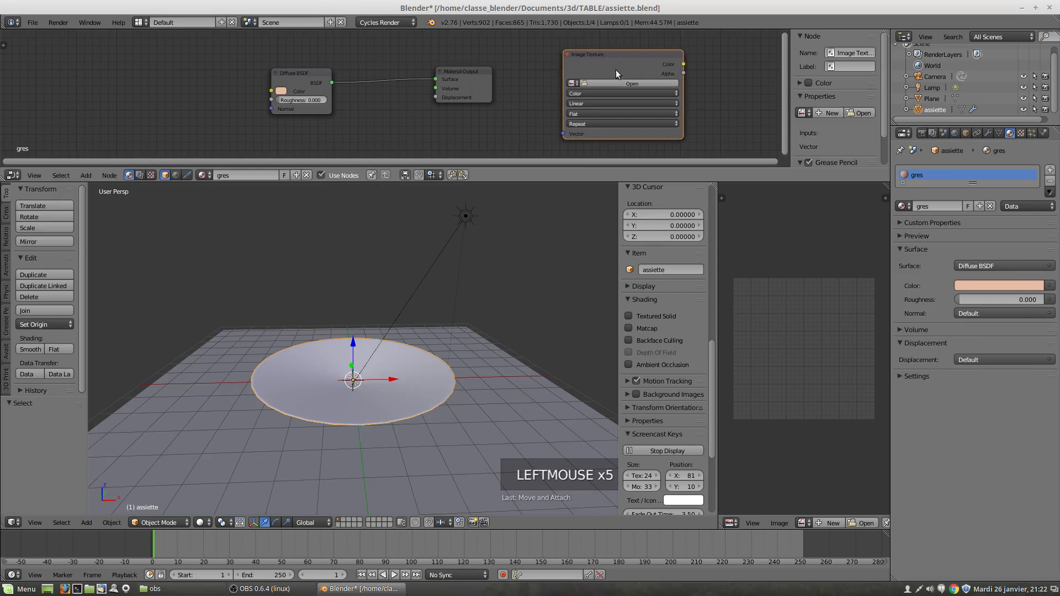
Step: Assign the bake_assiette image to the Image Texture node and display the same image in the UV/Image Editor
left_click(579, 83)
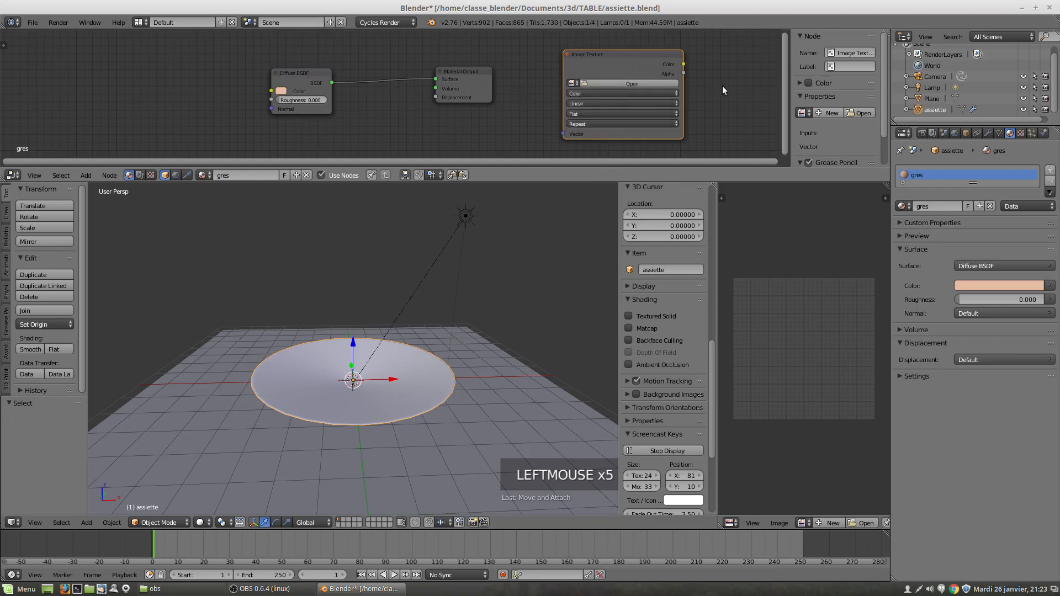
scroll(624, 92, "up", 2)
scroll(619, 88, "up", 3)
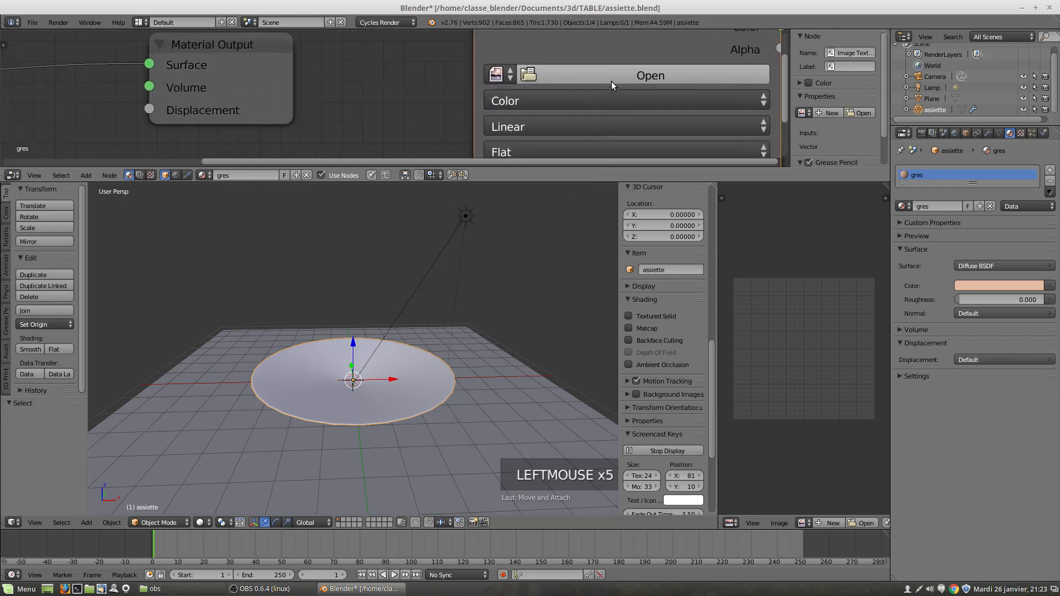
left_click(508, 72)
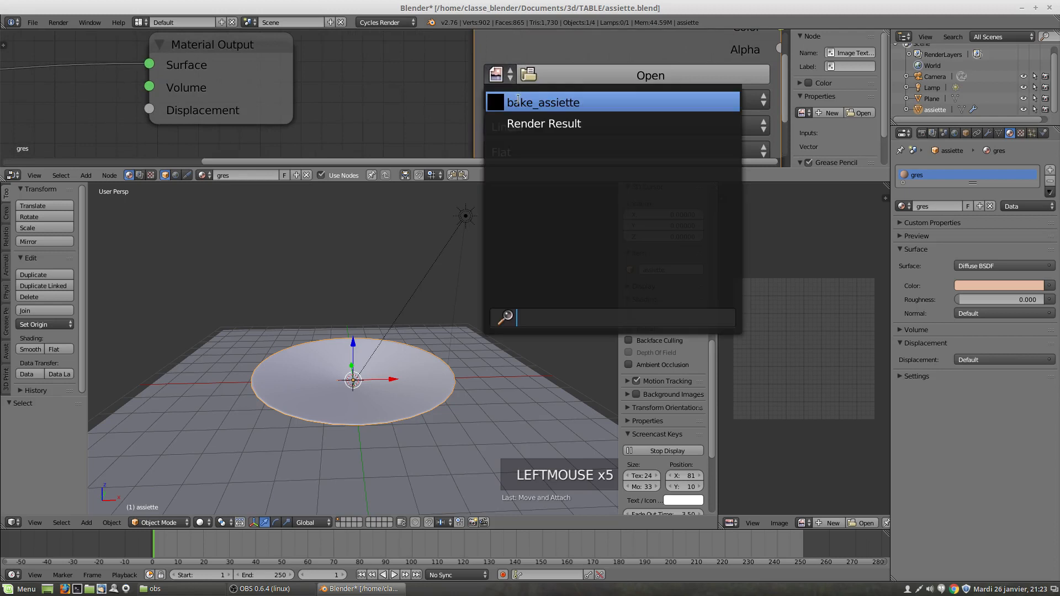
left_click(521, 103)
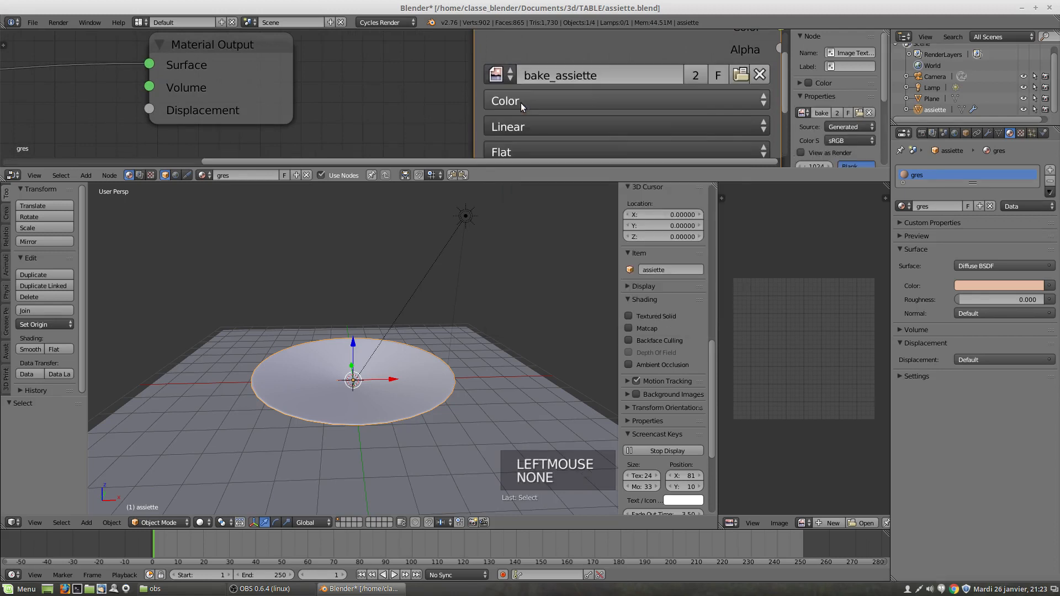
scroll(406, 69, "down", 5)
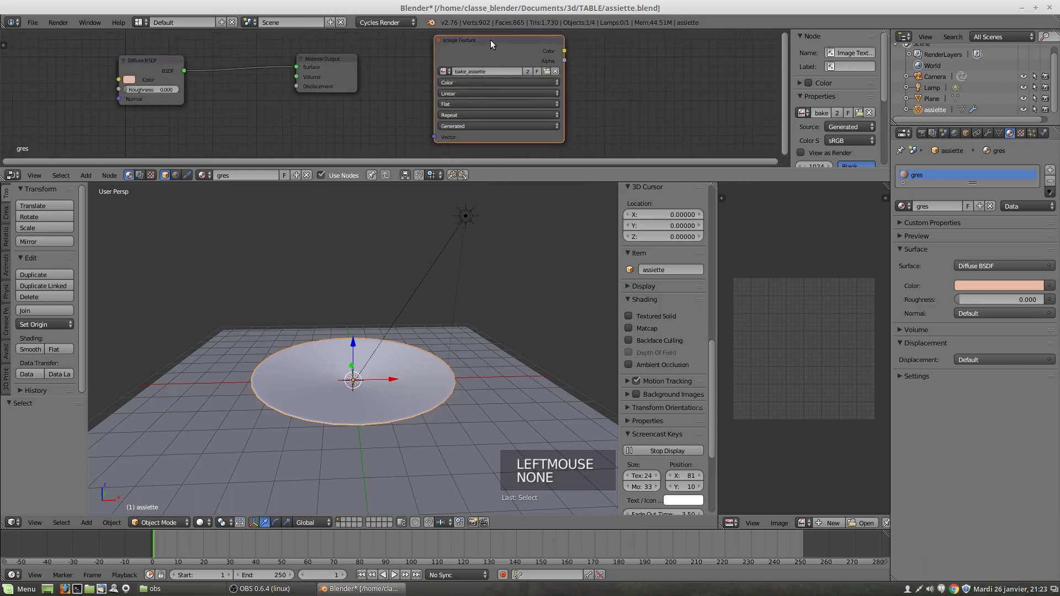
left_click_drag(490, 40, 493, 44)
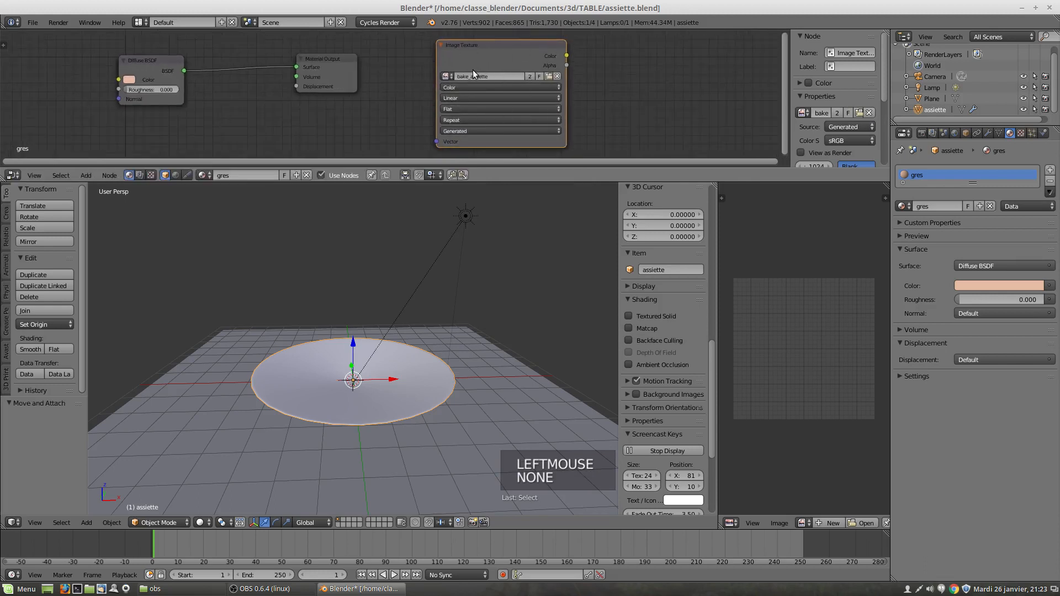
left_click(803, 523)
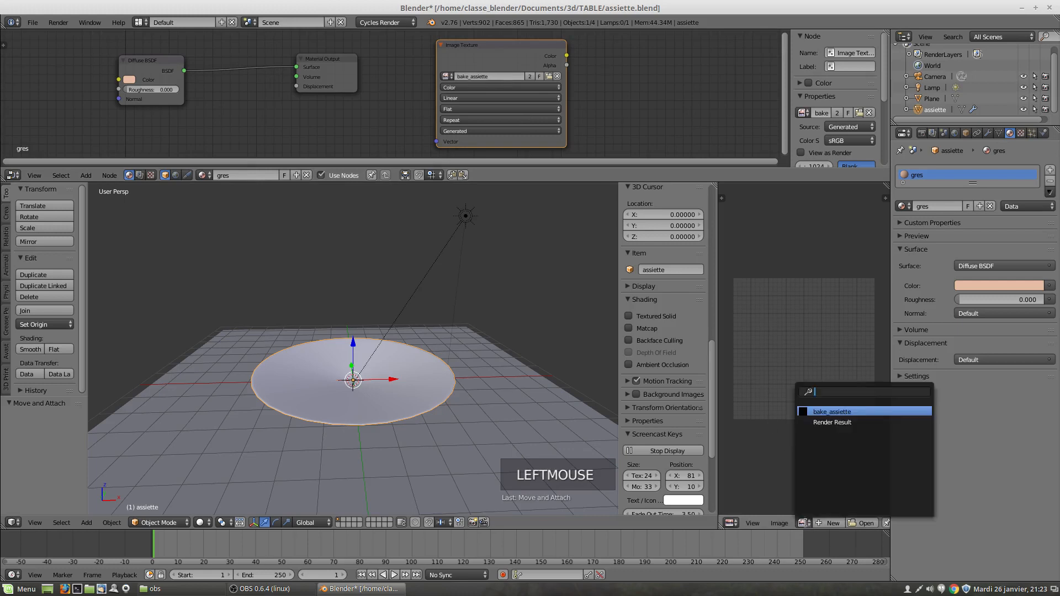
left_click(827, 412)
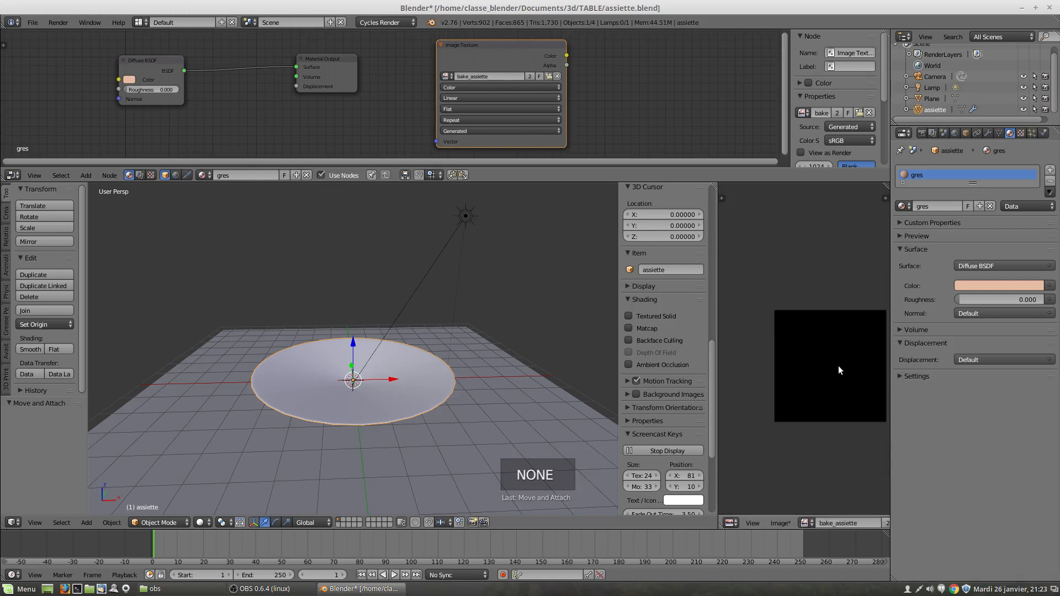
Step: Show the render settings and bake the plate with the Combined bake type onto the bake_assiette image
middle_click_drag(839, 367, 809, 361)
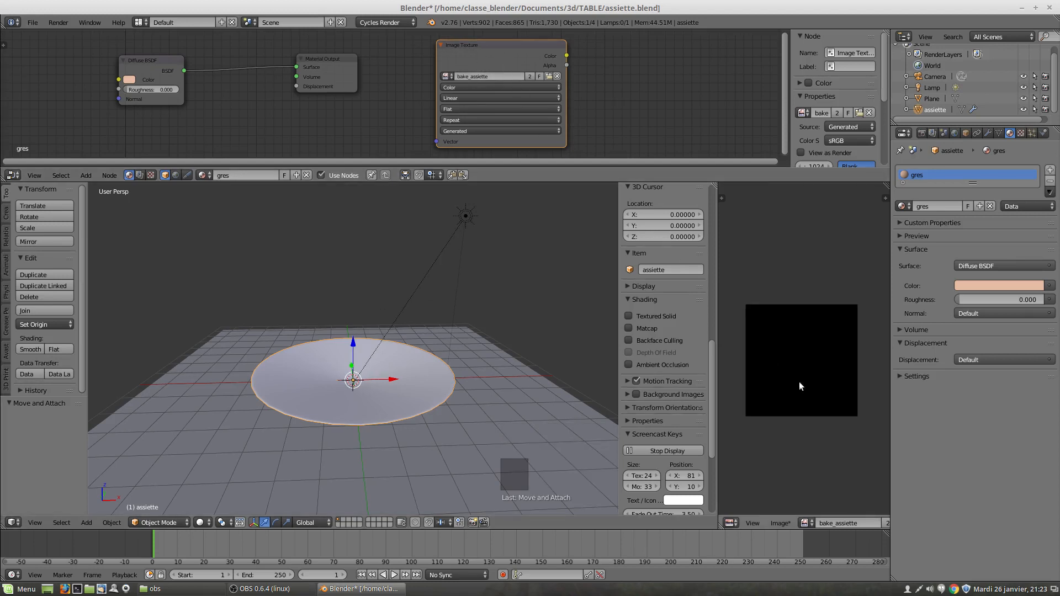
left_click(922, 133)
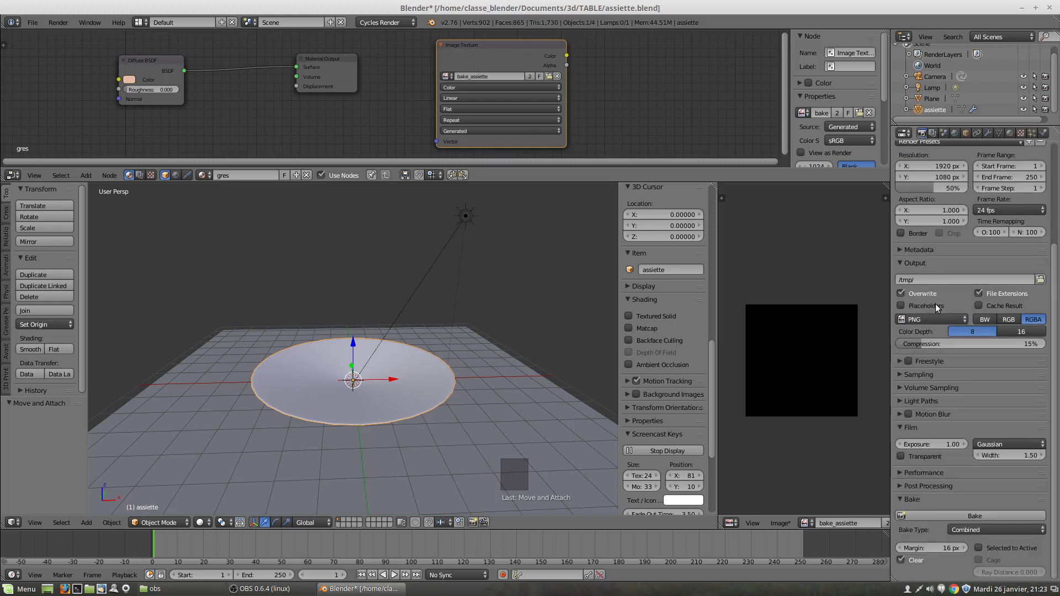
scroll(973, 525, "down", 1)
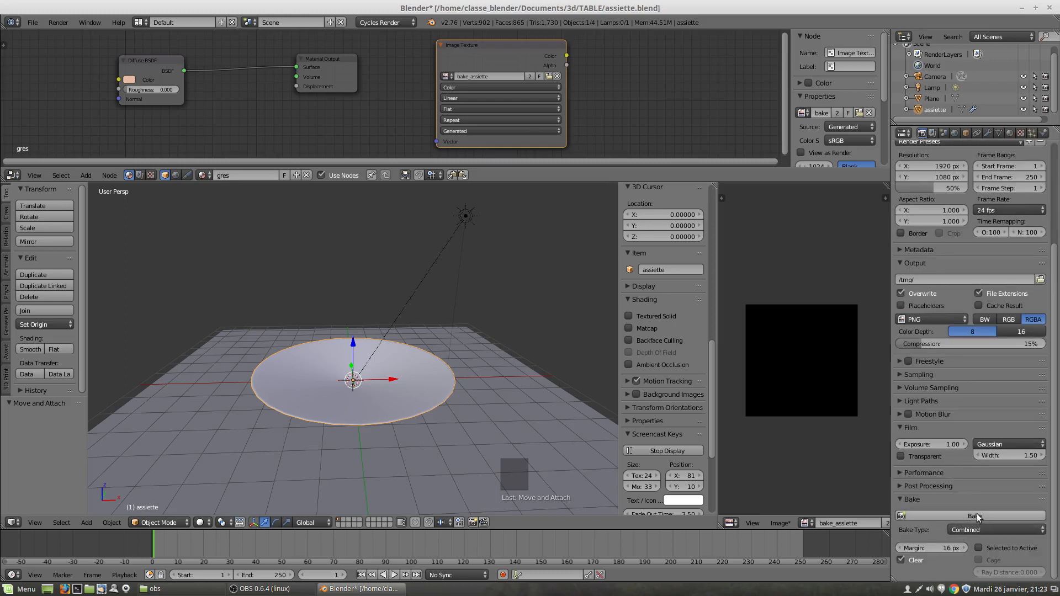
left_click(976, 515)
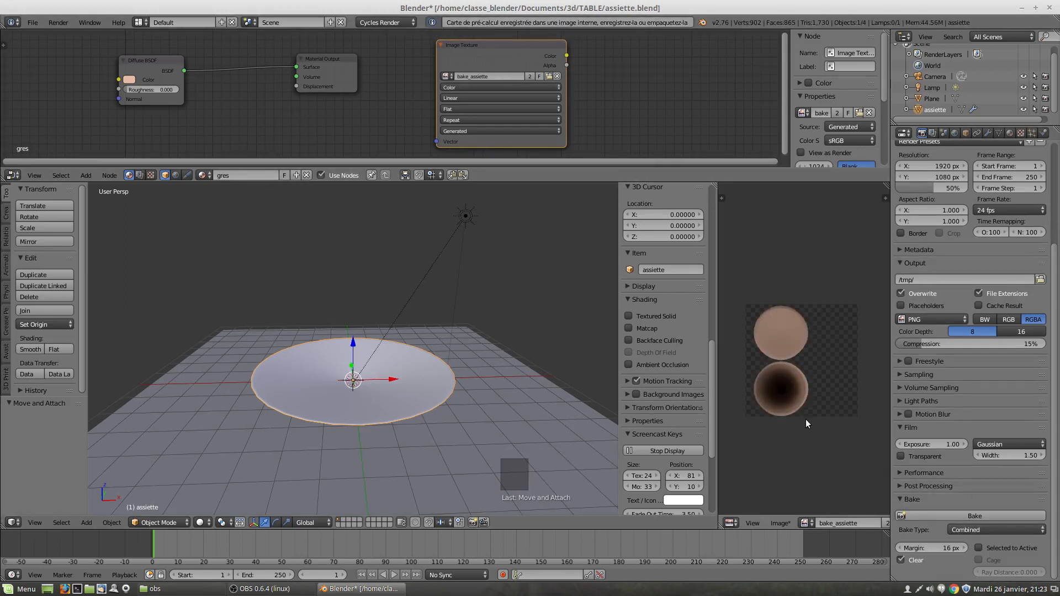
scroll(810, 420, "up", 3)
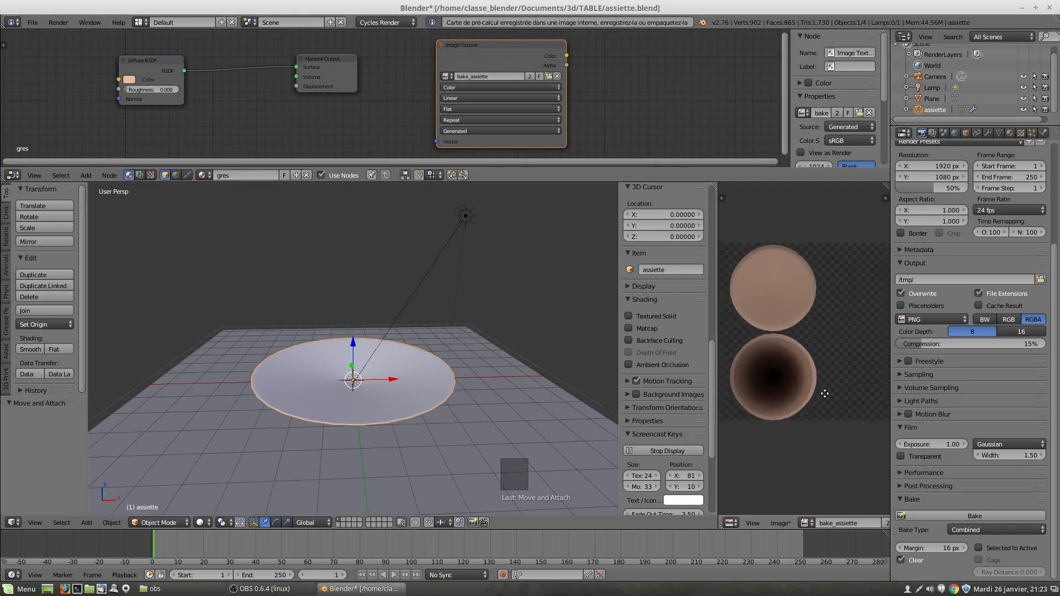
scroll(845, 406, "up", 3)
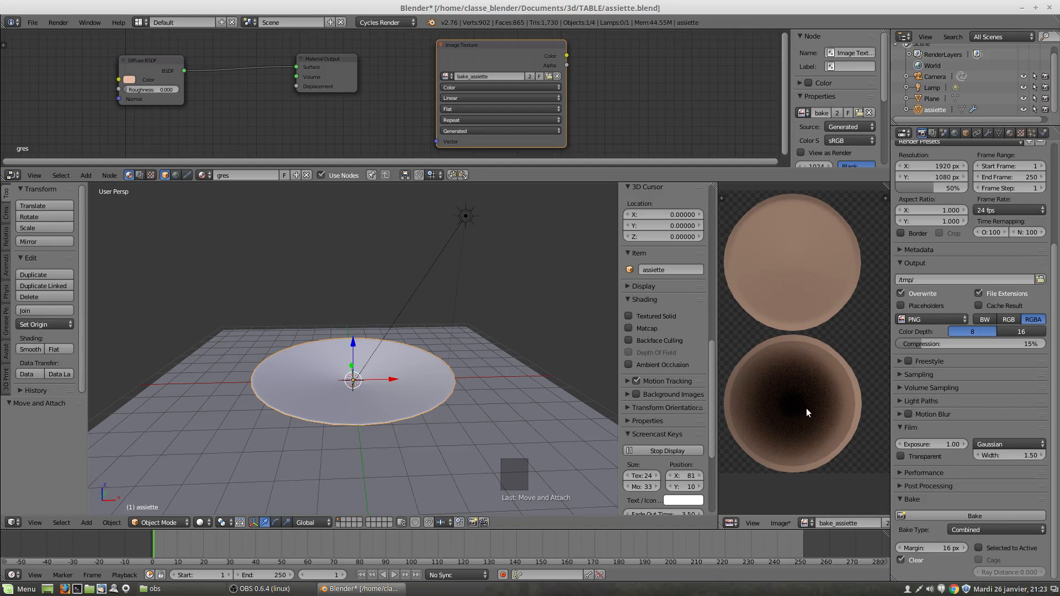
Step: Widen the UV/Image Editor area at the expense of the 3D view
scroll(453, 367, "down", 3)
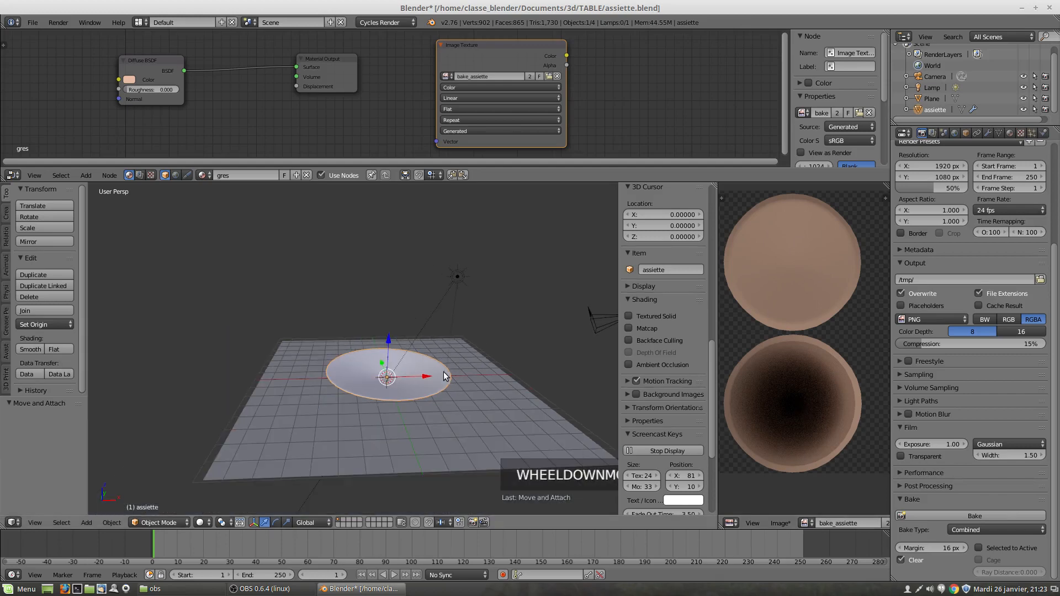
mouse_move(443, 372)
middle_mouse_down()
mouse_move(416, 381)
mouse_move(435, 392)
middle_mouse_up()
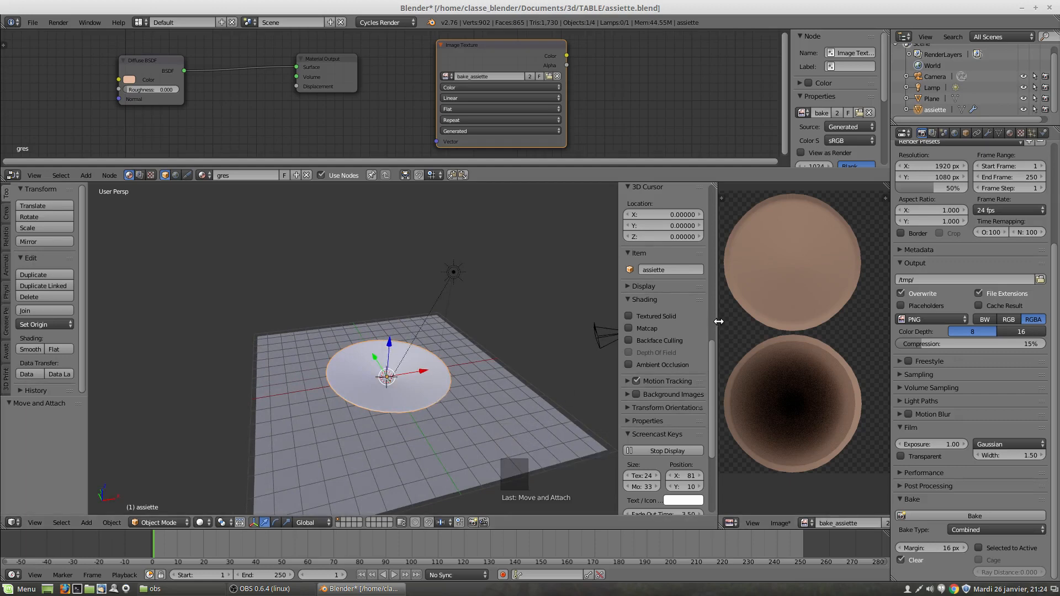
left_click_drag(718, 321, 607, 386)
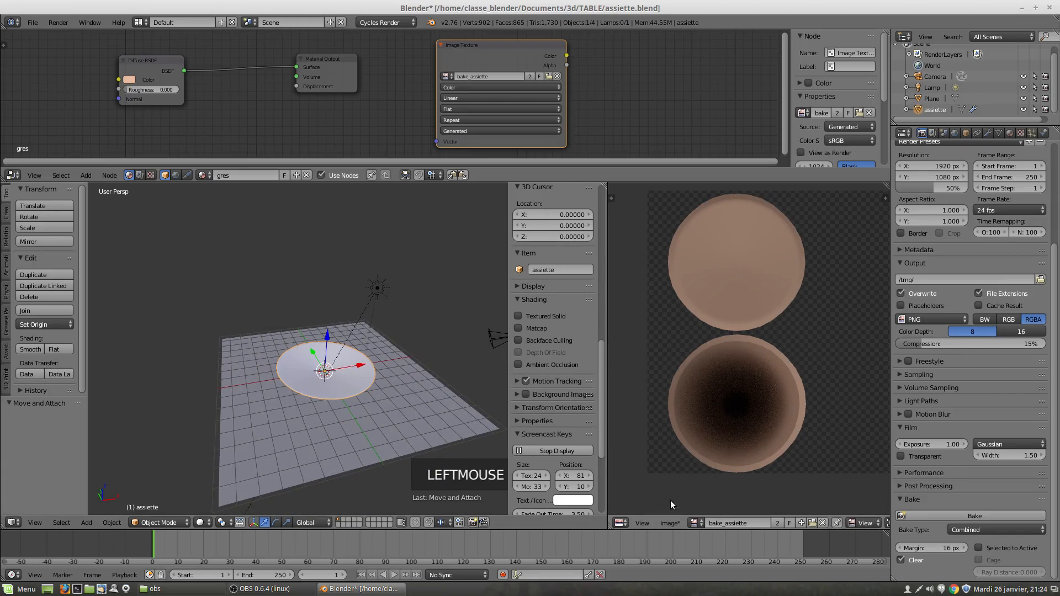
Step: Save the baked image as bake_assiette.png in a new assiette folder inside the TABLE directory
left_click(670, 524)
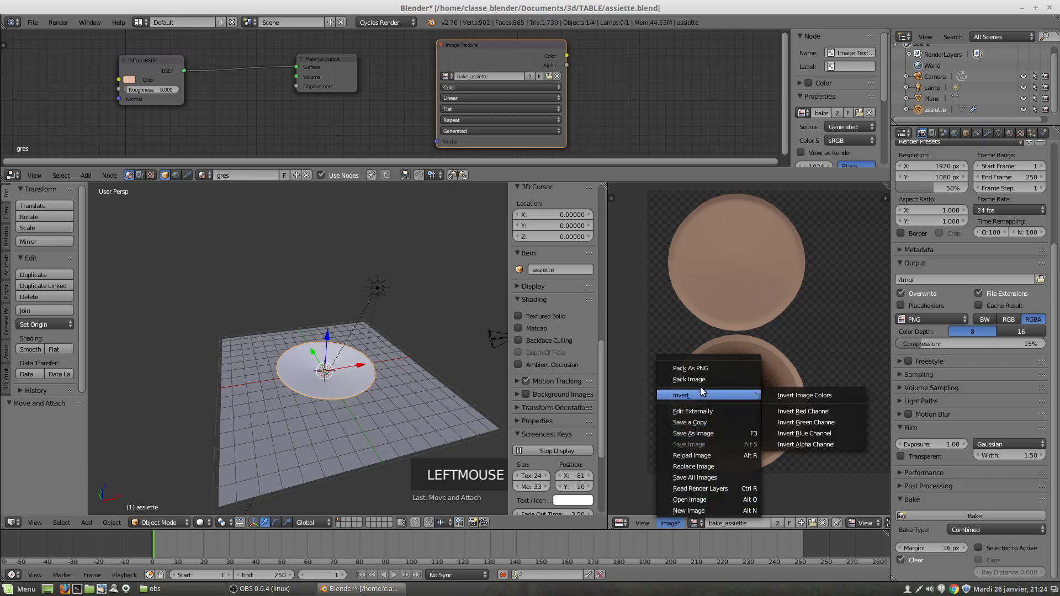
left_click(703, 432)
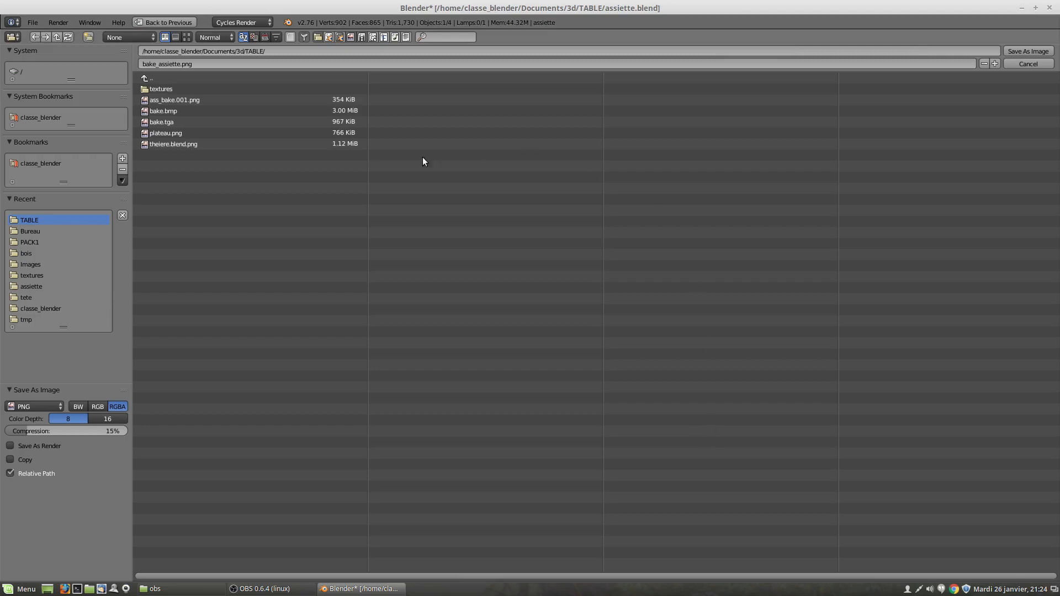
left_click(283, 52)
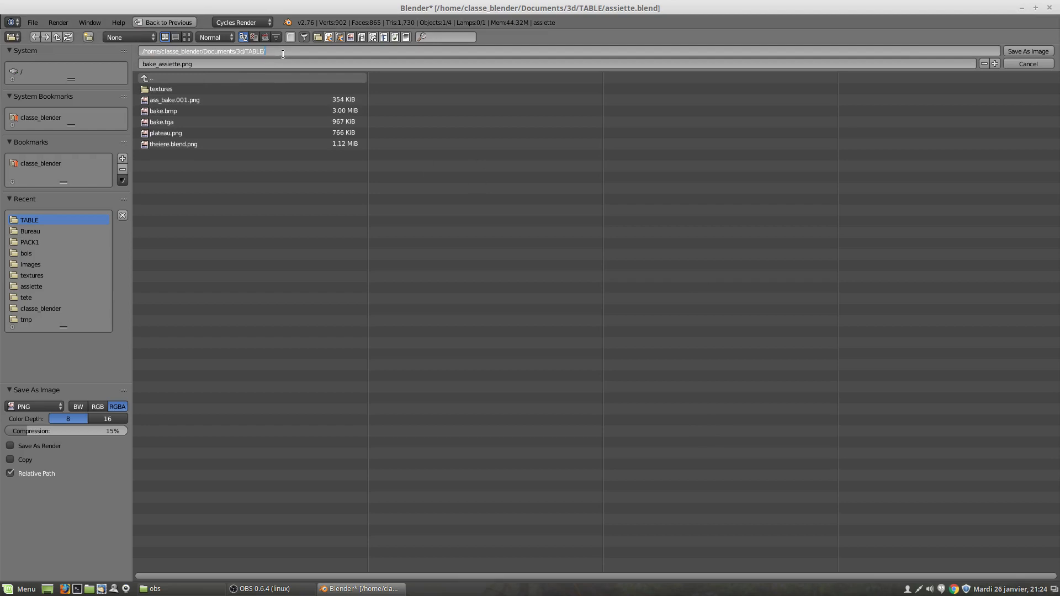
type("assiette")
key("Return")
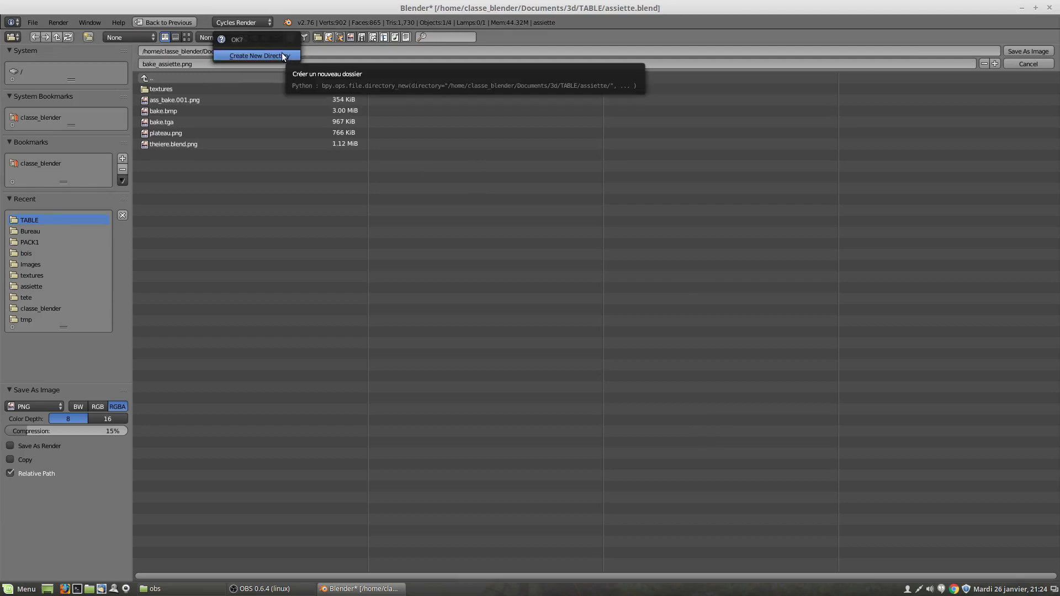
left_click(280, 54)
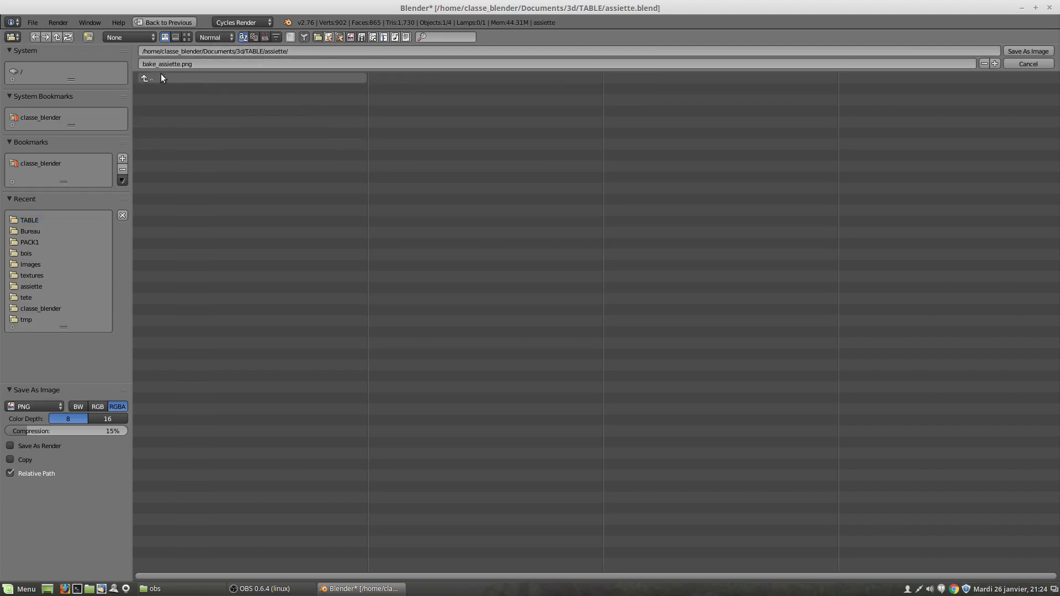
left_click(1028, 52)
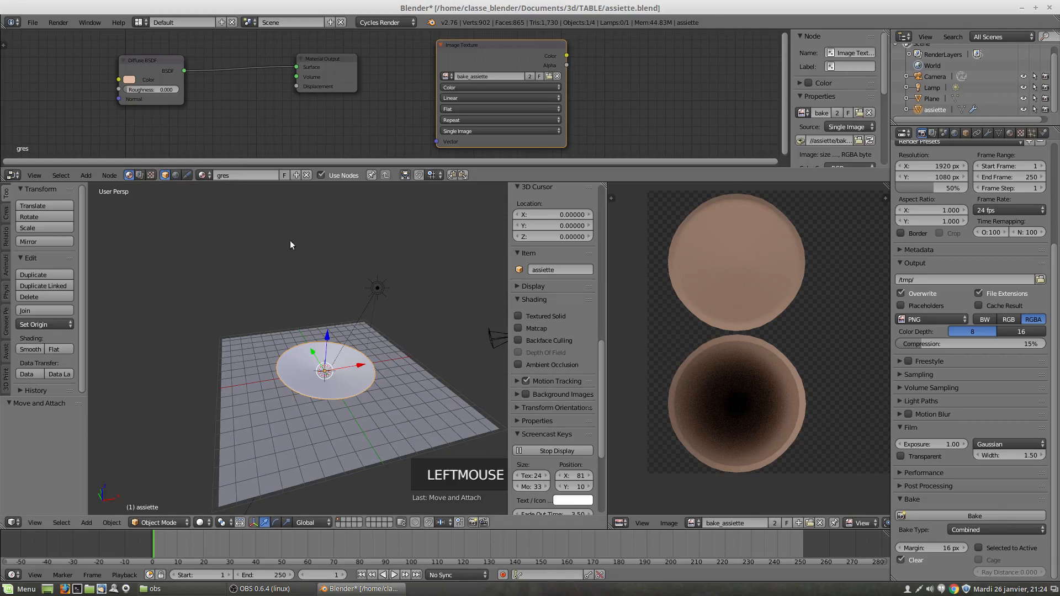
Step: Save the scene as assiette.blend inside the new assiette folder
left_click(33, 23)
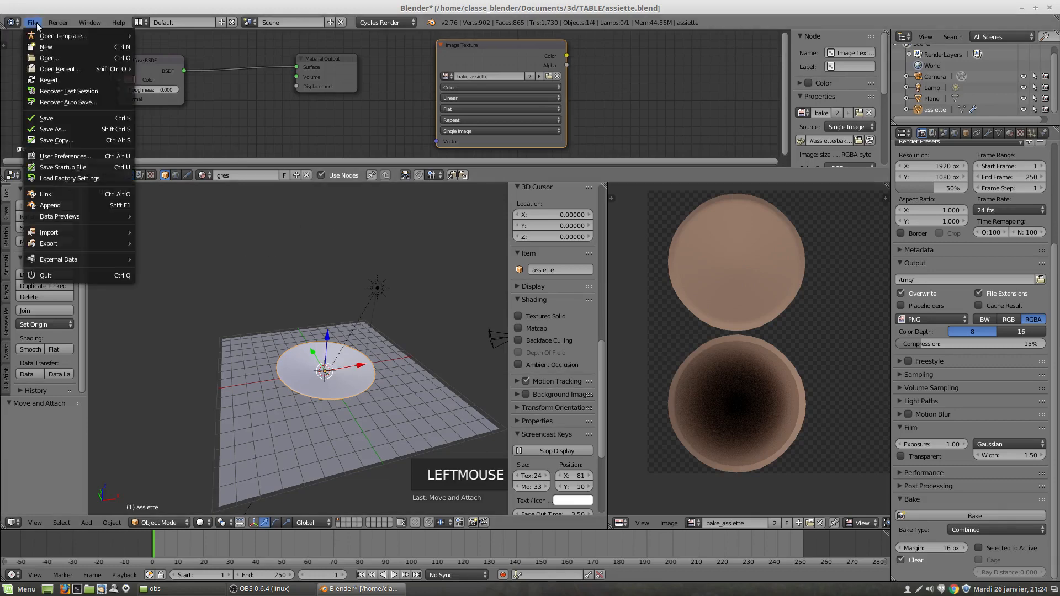
left_click(55, 128)
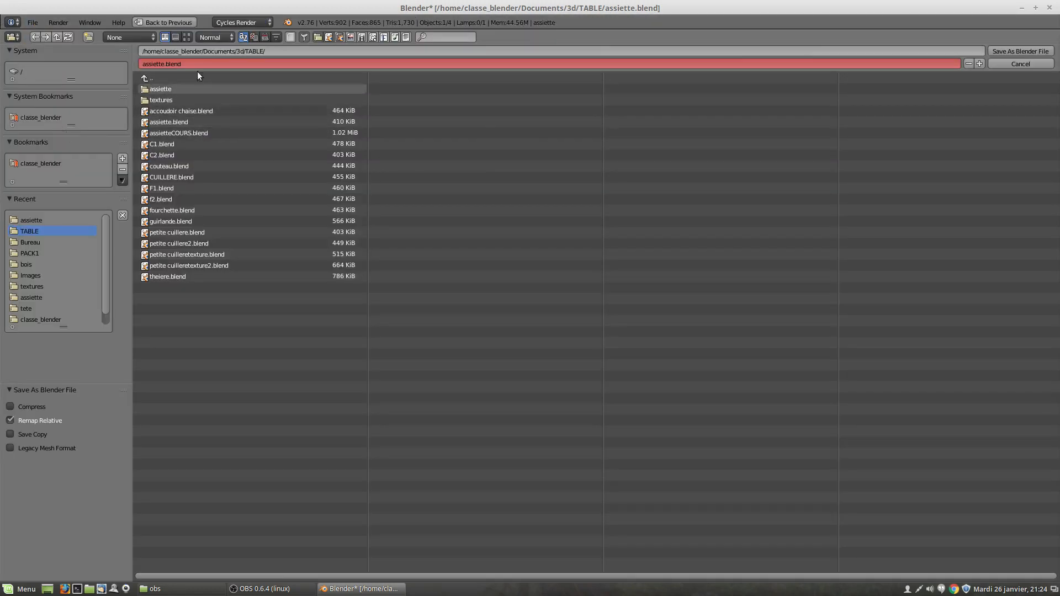
left_click(163, 89)
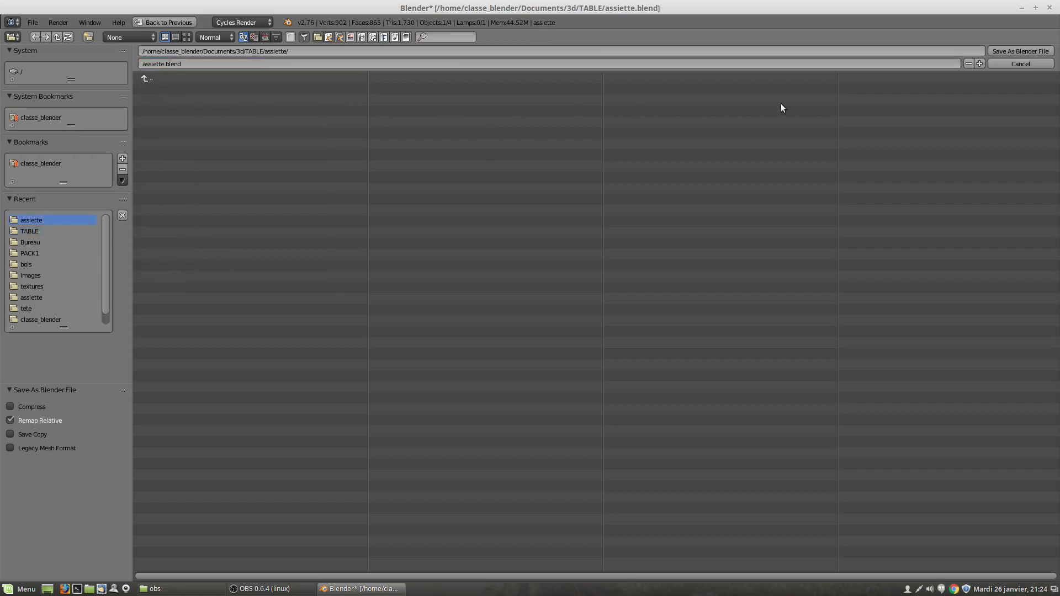
left_click(1028, 51)
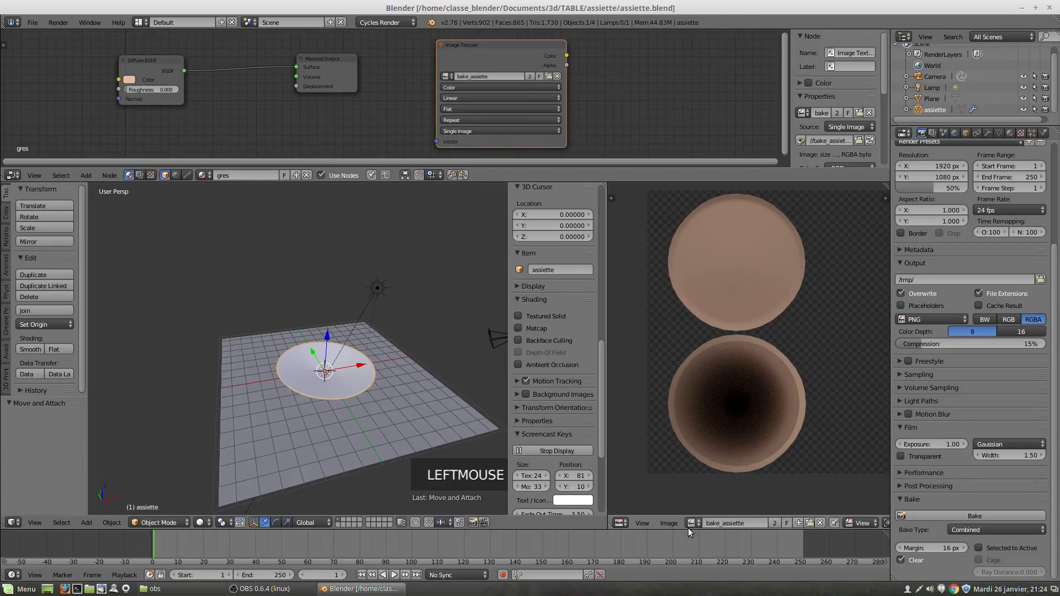
Step: Try to pack the bake_assiette image into the blend file
left_click(670, 523)
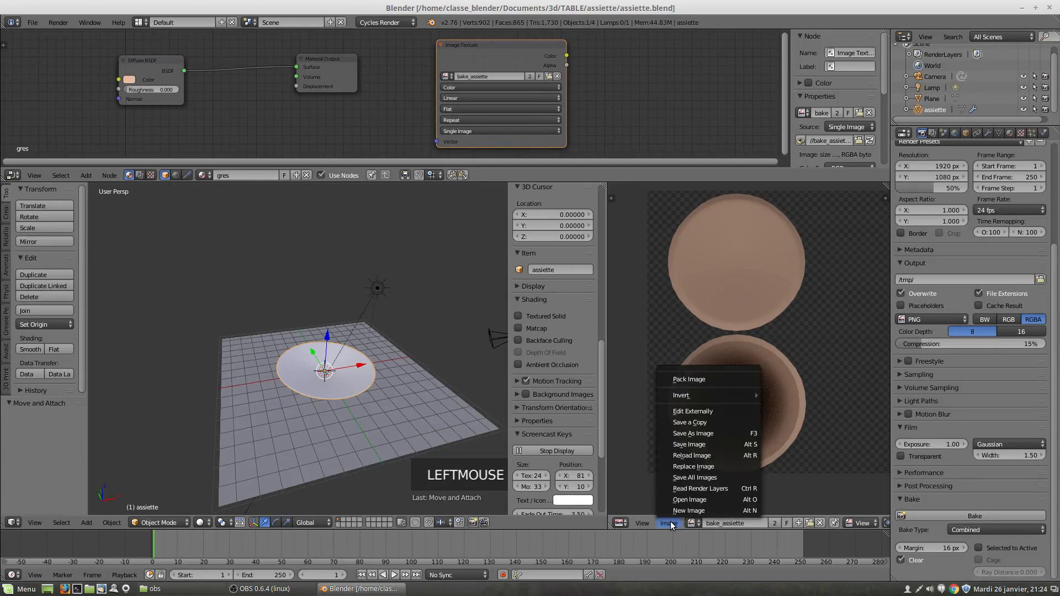
left_click(703, 380)
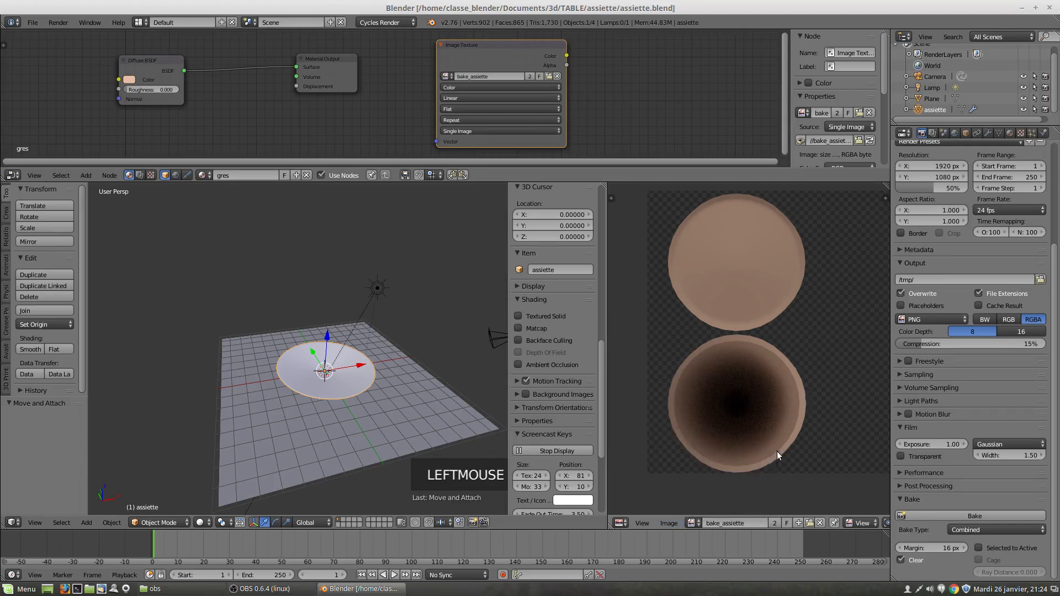
scroll(777, 450, "down", 2)
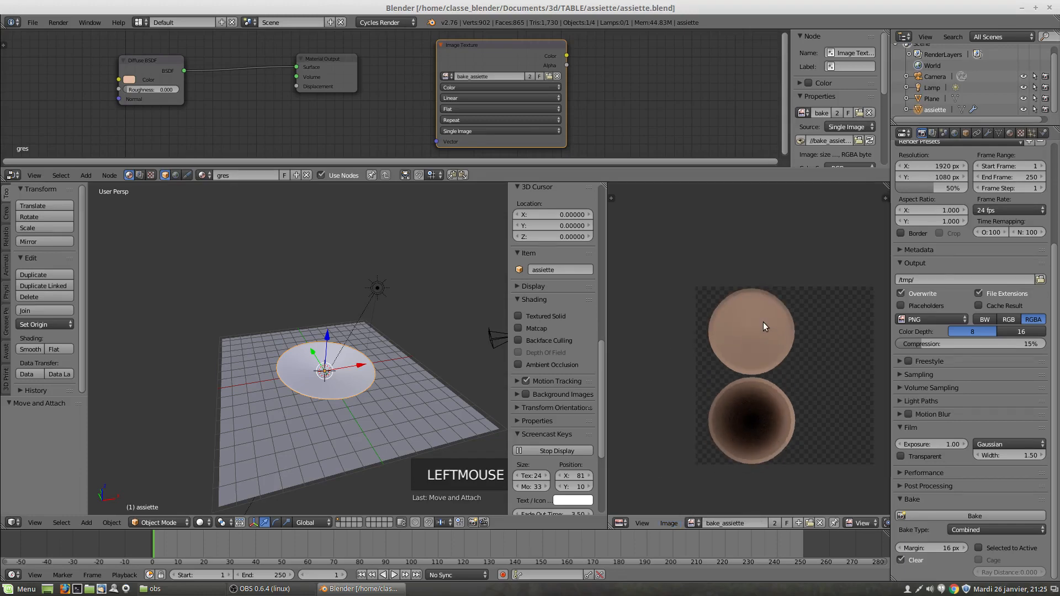